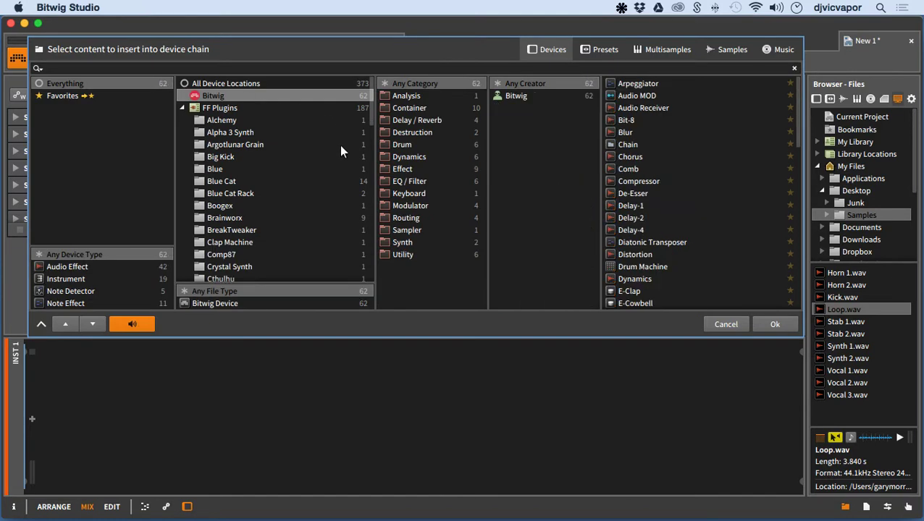
# Step: Insert the Bitwig Sampler on the Inst 1 track and load Kick.wav from the Samples folder into it
pyautogui.click(397, 231)
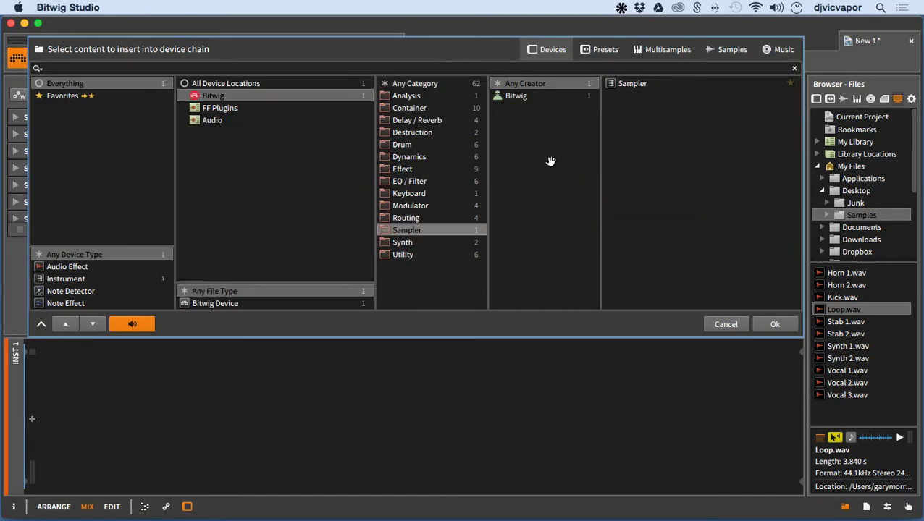
pyautogui.click(612, 84)
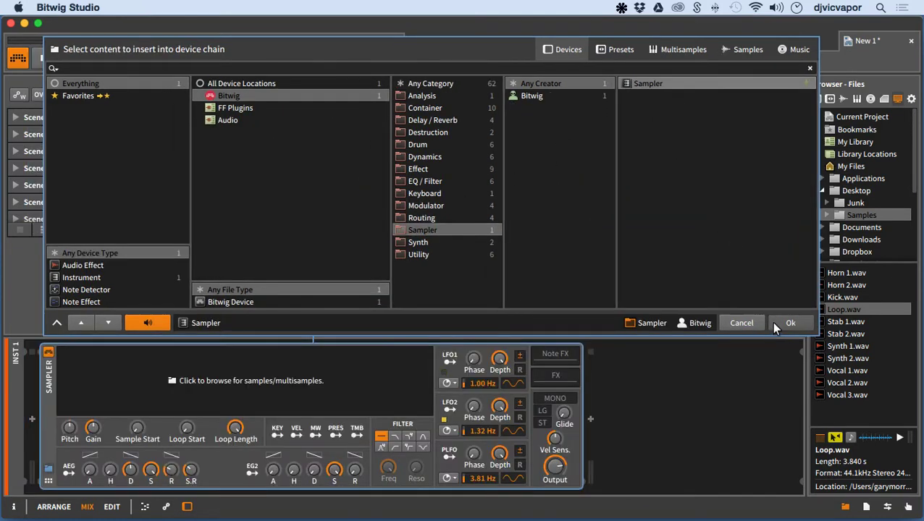
pyautogui.click(792, 323)
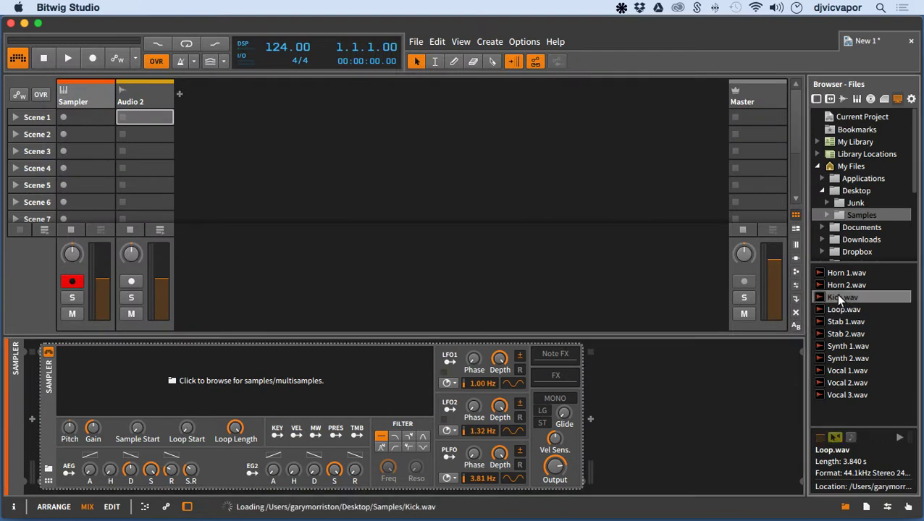
pyautogui.moveTo(840, 297); pyautogui.dragTo(365, 377)
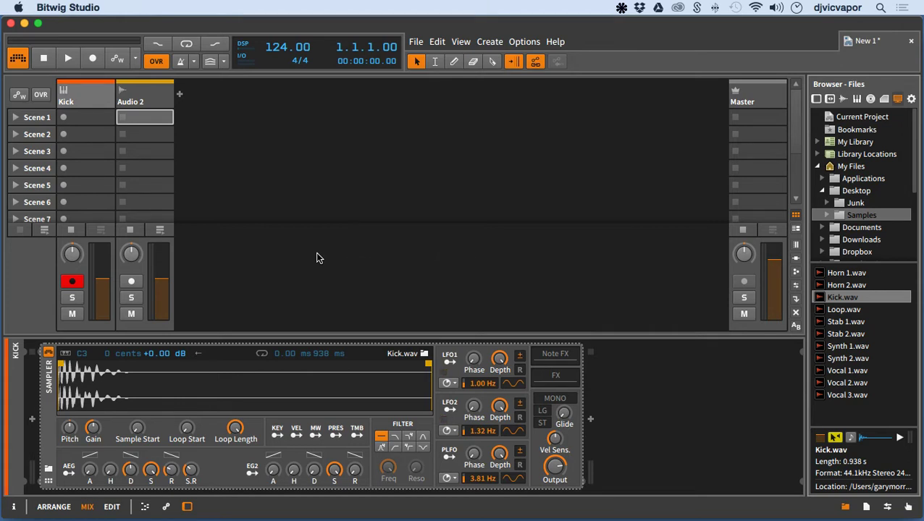
# Step: Create a clip in Scene 1 of the Kick track, launch it and open it in the note editor
pyautogui.doubleClick(76, 117)
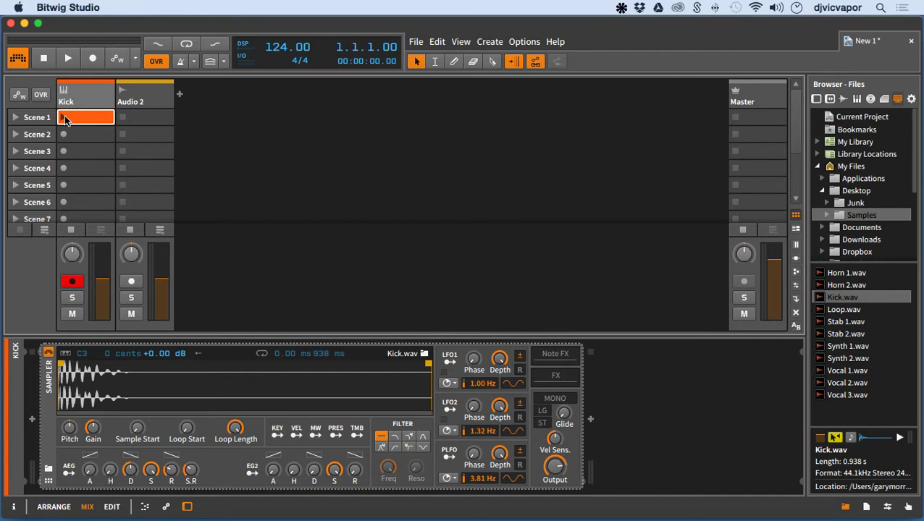
pyautogui.click(64, 118)
pyautogui.doubleClick(82, 120)
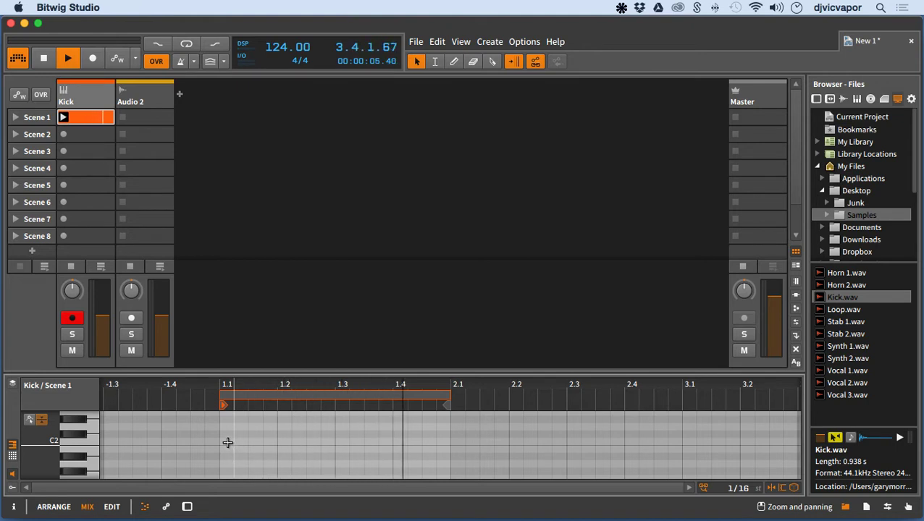
# Step: Add four 1/16 notes on C2 in the Kick clip, at beats 1.1, 1.2, 1.3 and 1.4
pyautogui.doubleClick(227, 442)
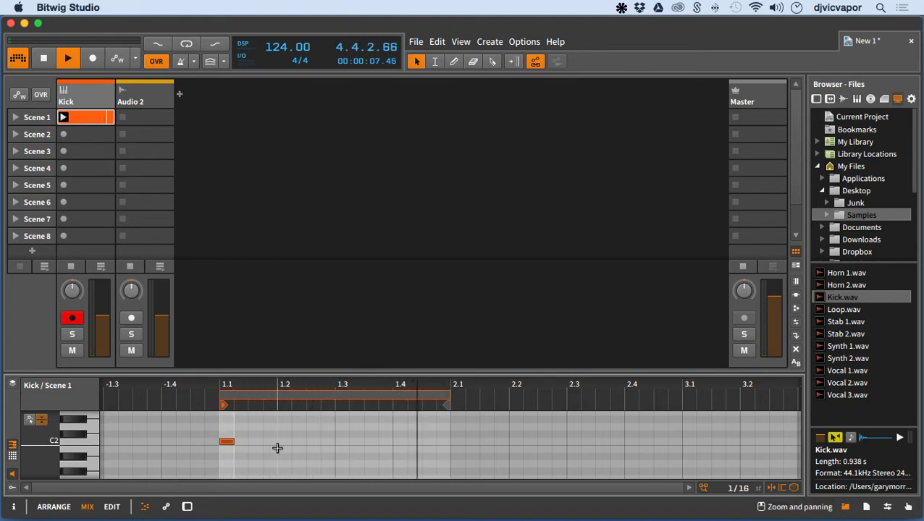
pyautogui.doubleClick(284, 442)
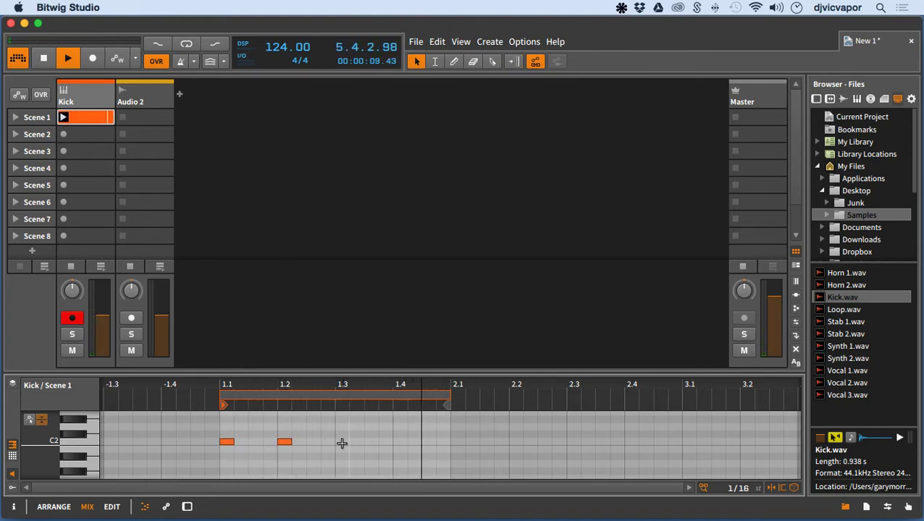
pyautogui.doubleClick(342, 442)
pyautogui.doubleClick(401, 442)
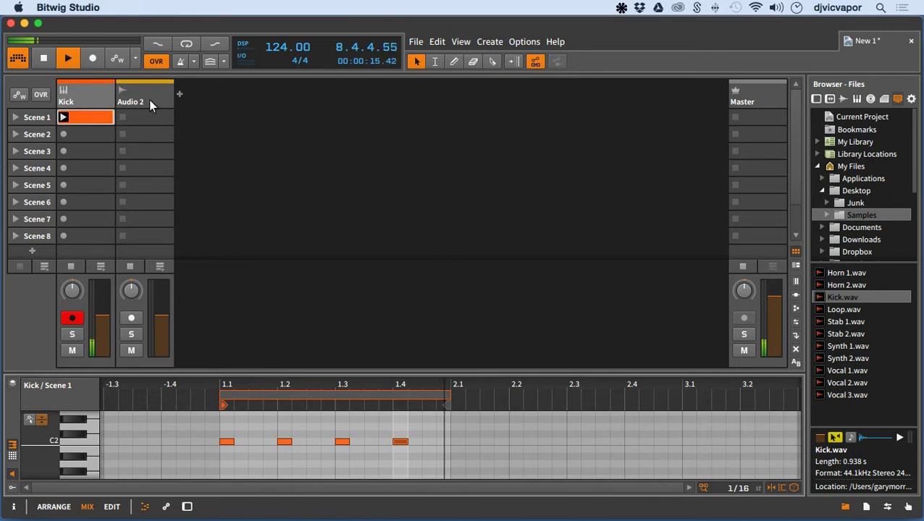
# Step: Show the Kick track's Sampler and check its velocity sensitivity and output controls
pyautogui.moveTo(99, 316)
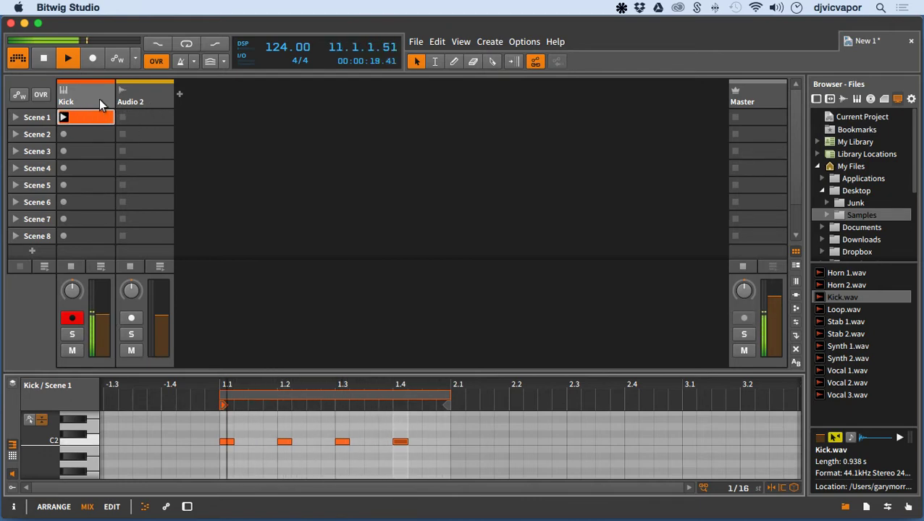
pyautogui.press('d')
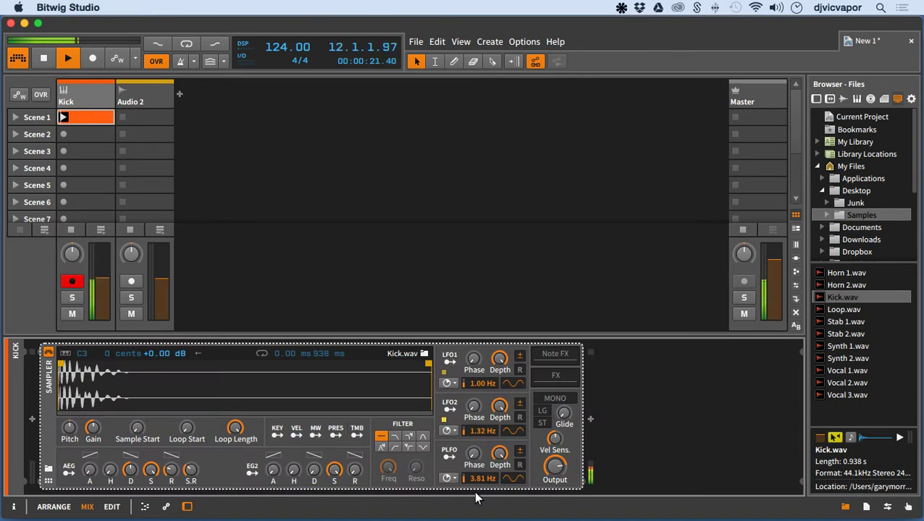
pyautogui.moveTo(555, 440)
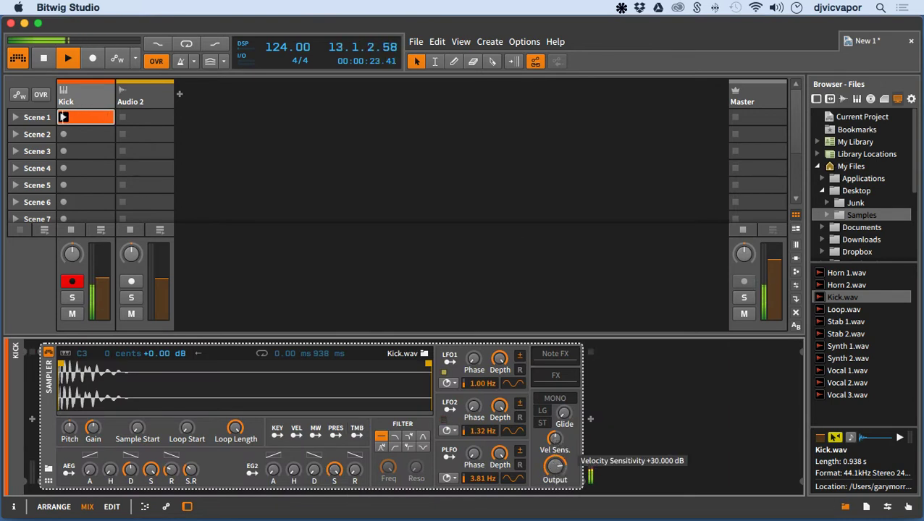
pyautogui.moveTo(555, 440)
pyautogui.mouseDown()
pyautogui.moveTo(555, 418)
pyautogui.moveTo(555, 428)
pyautogui.mouseUp()
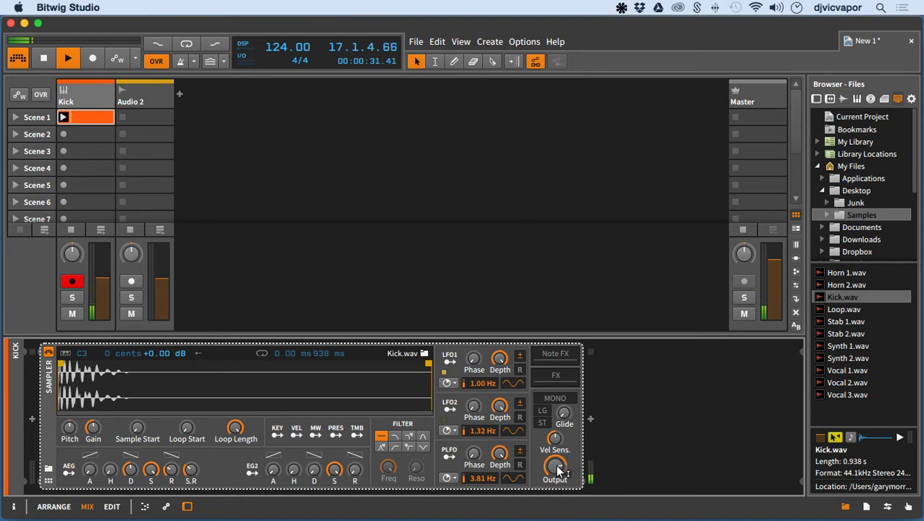
pyautogui.moveTo(555, 467)
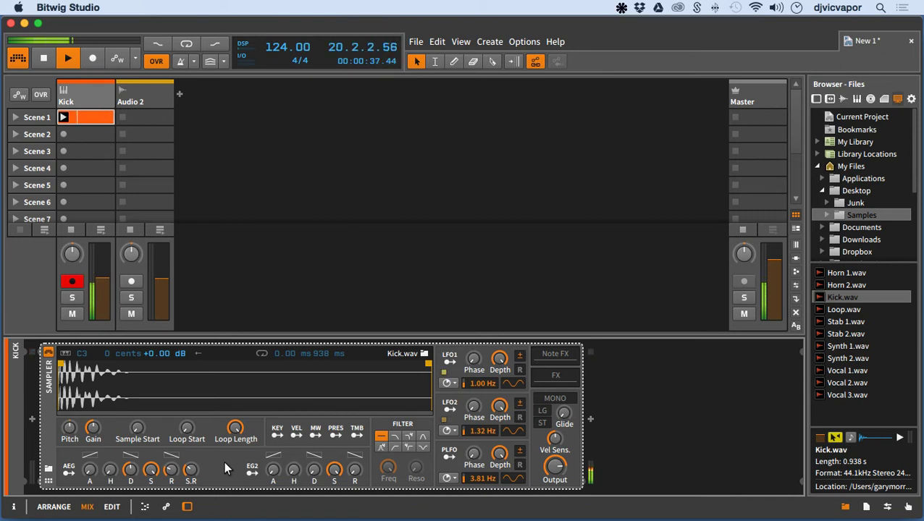
# Step: Audition several filter types on the kick's Sampler and turn the filter back off
pyautogui.click(393, 438)
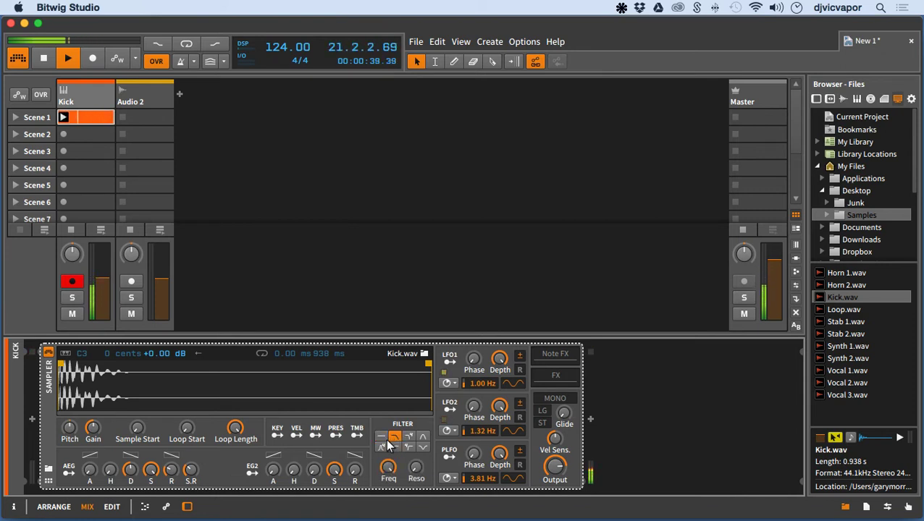
pyautogui.click(423, 438)
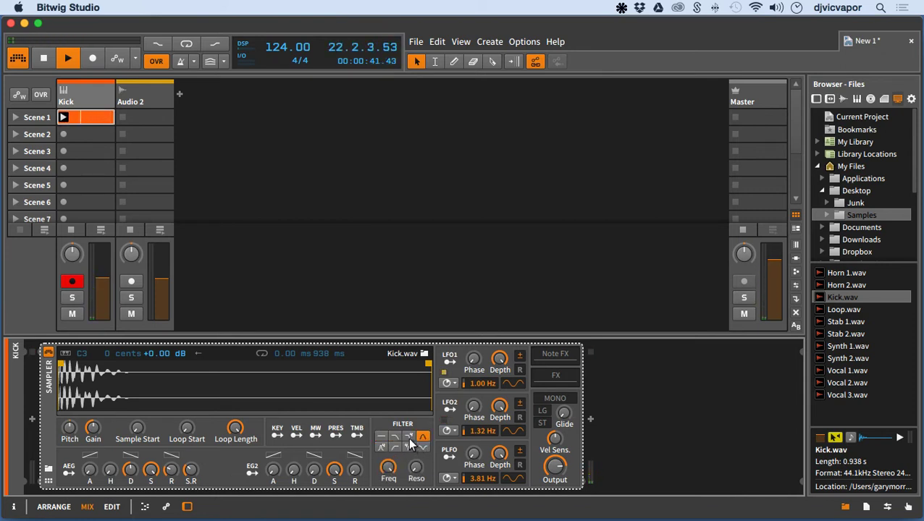
pyautogui.click(410, 438)
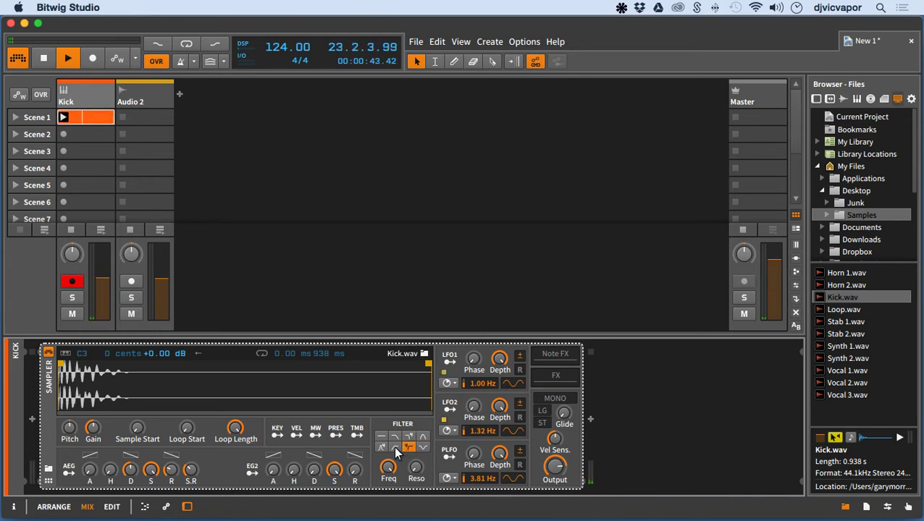
pyautogui.click(395, 447)
pyautogui.click(381, 437)
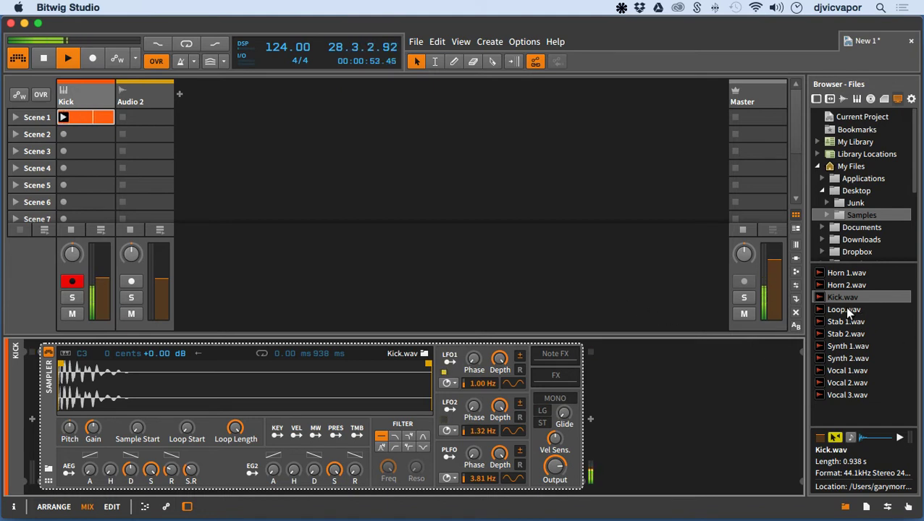
# Step: Place Loop.wav in Scene 1 of the Audio 2 track, launch it and lower the track's volume slightly
pyautogui.moveTo(848, 311); pyautogui.dragTo(150, 122)
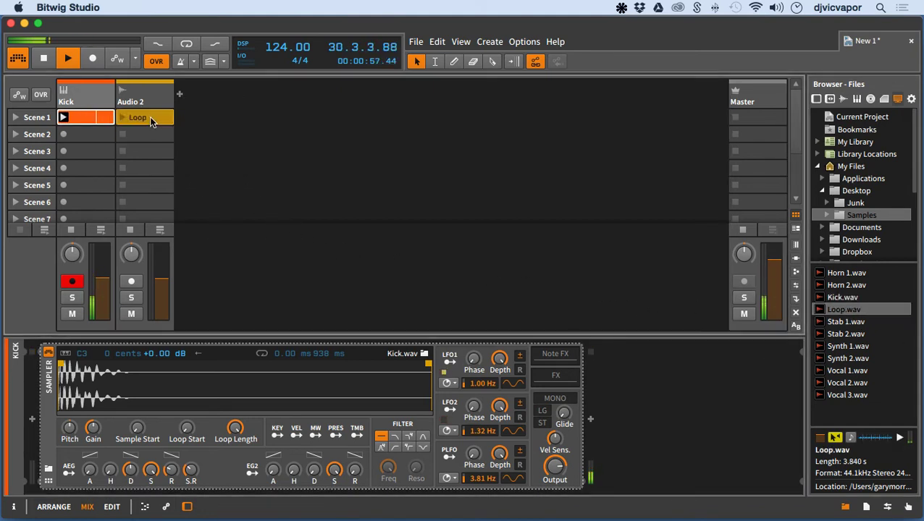
pyautogui.click(125, 120)
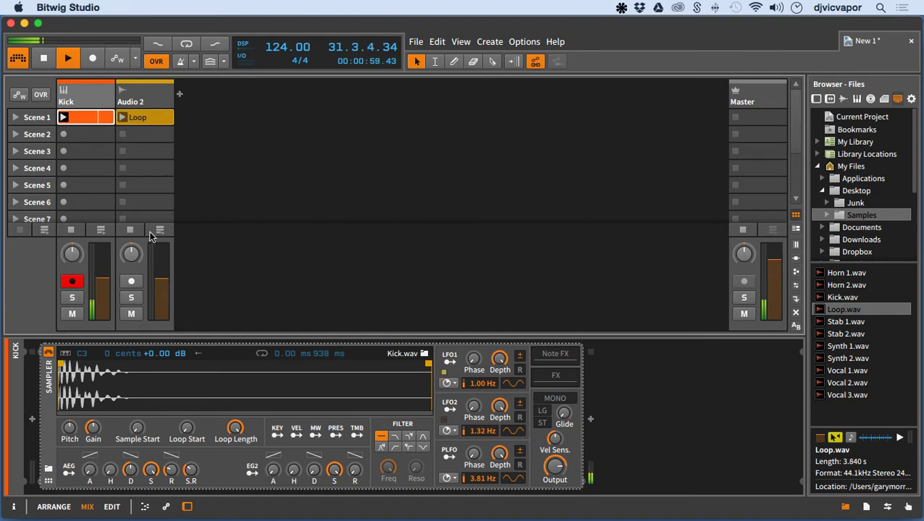
pyautogui.moveTo(161, 277); pyautogui.dragTo(161, 287)
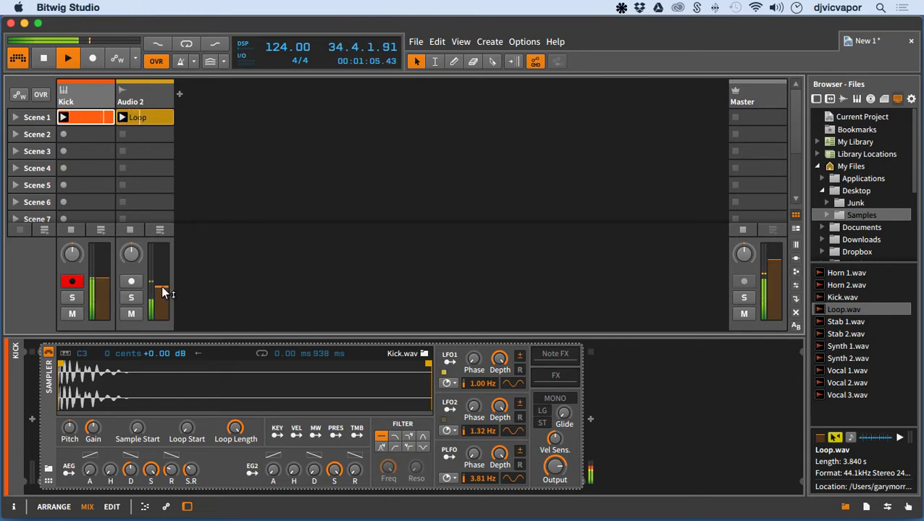
# Step: Open the Loop clip in an enlarged detail editor to inspect its waveform, and stop playback
pyautogui.doubleClick(139, 118)
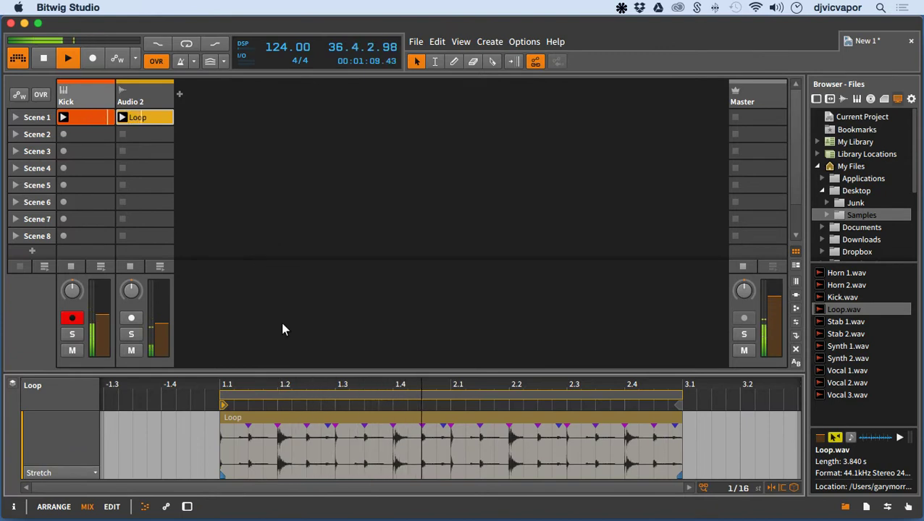
pyautogui.moveTo(351, 373); pyautogui.dragTo(363, 331)
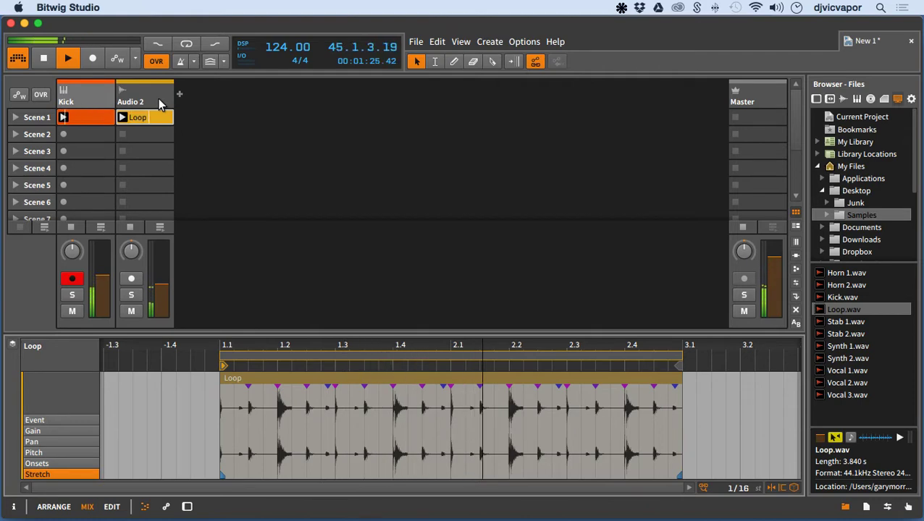
pyautogui.press('space')
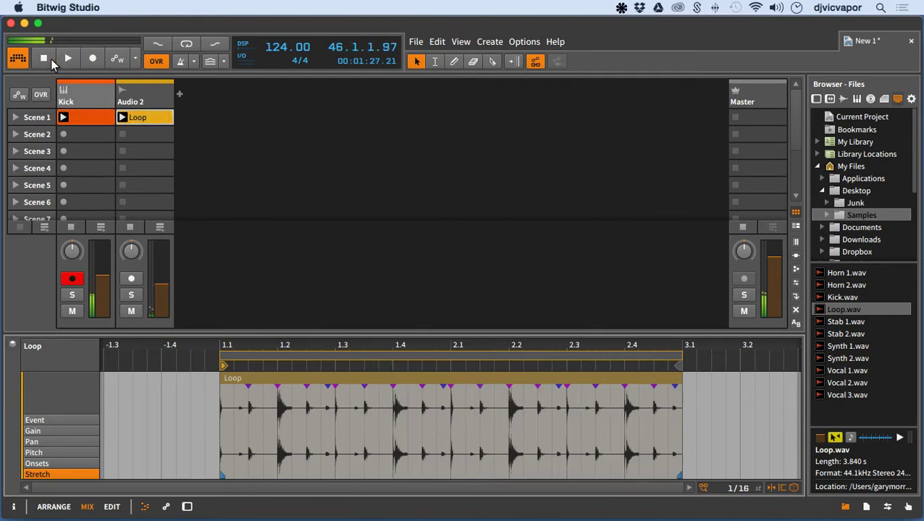
# Step: Add a new track with the Drum Machine device from the Container category
pyautogui.press('b')
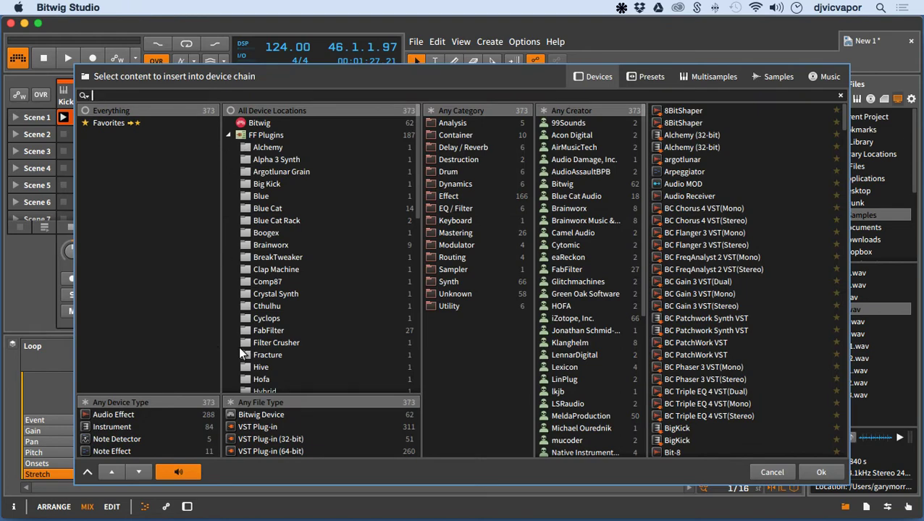
pyautogui.click(453, 134)
pyautogui.click(672, 124)
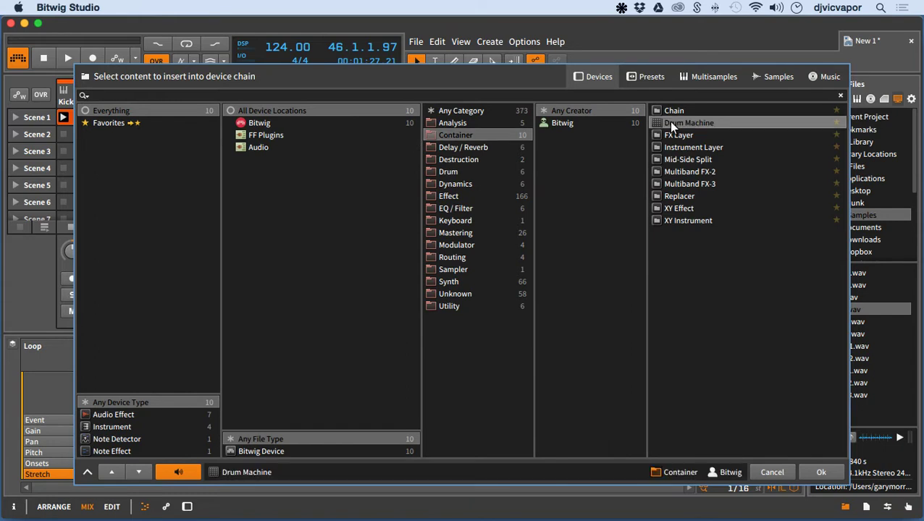
pyautogui.click(820, 475)
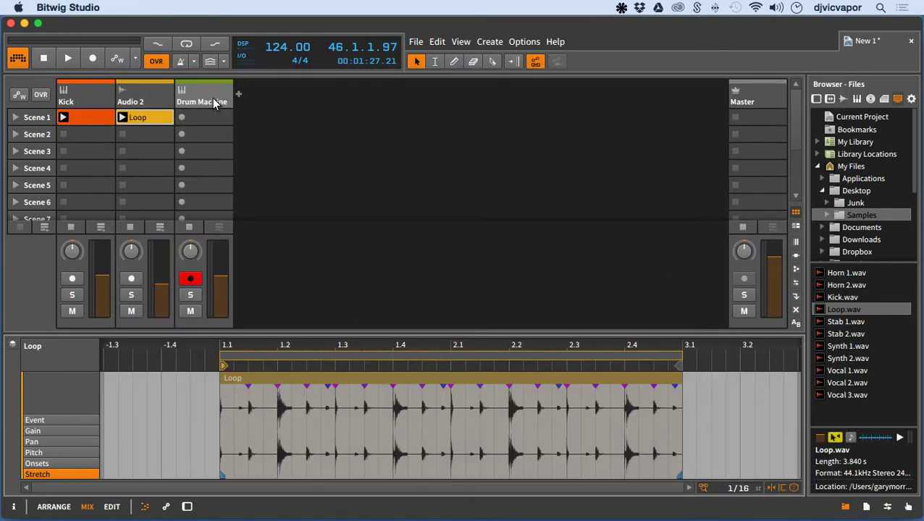
# Step: Rename the Audio 2 track as Loop
pyautogui.rightClick(143, 100)
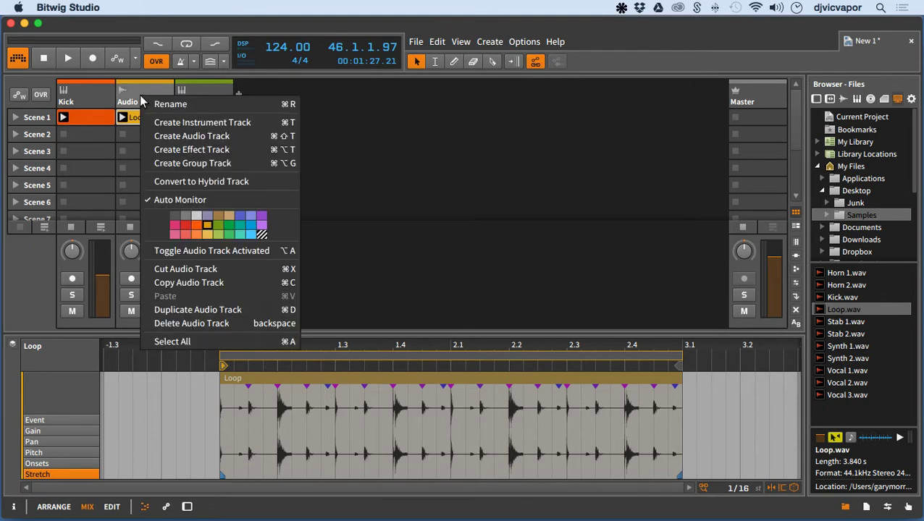
pyautogui.click(152, 106)
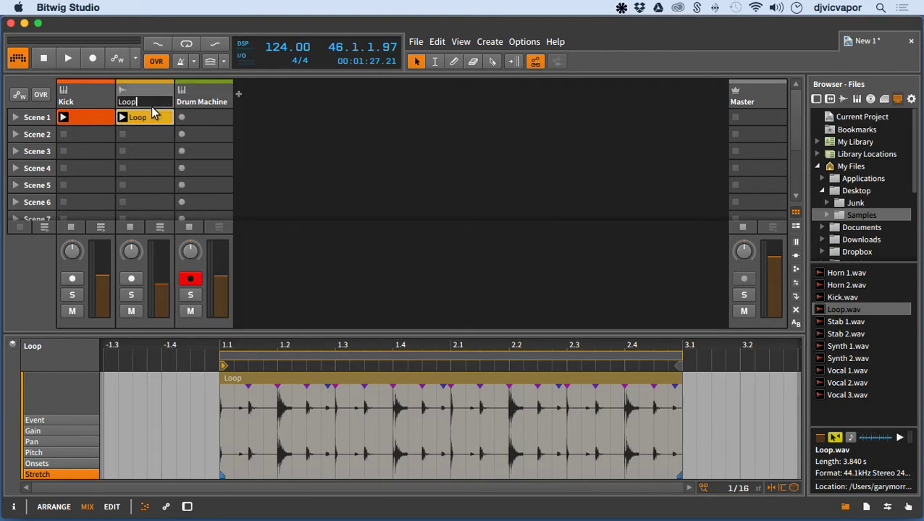
pyautogui.press('Return')
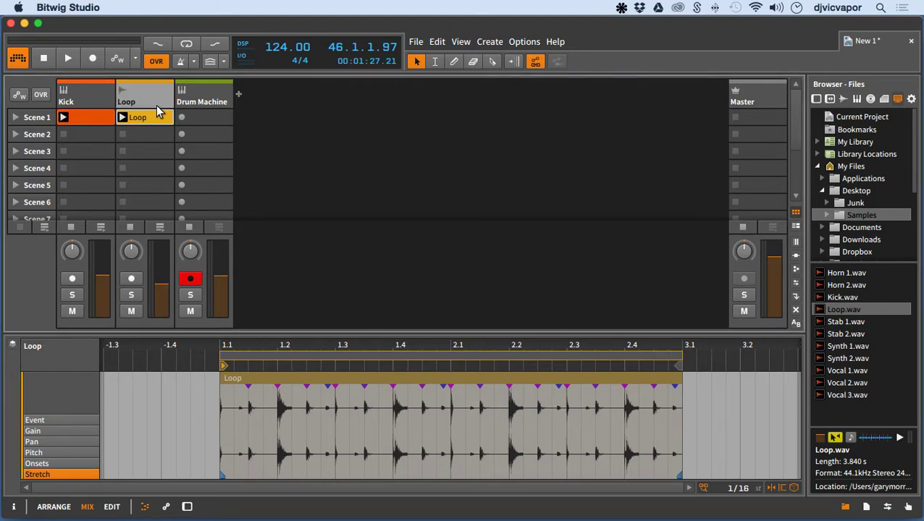
# Step: Load the six samples from Stab 1.wav through Vocal 3.wav onto the Drum Machine's pads, starting at C1
pyautogui.click(189, 99)
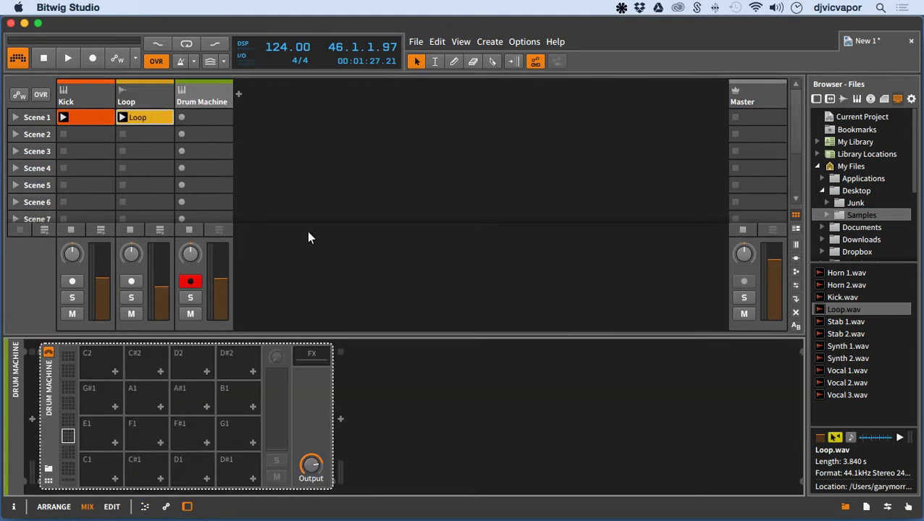
pyautogui.click(852, 323)
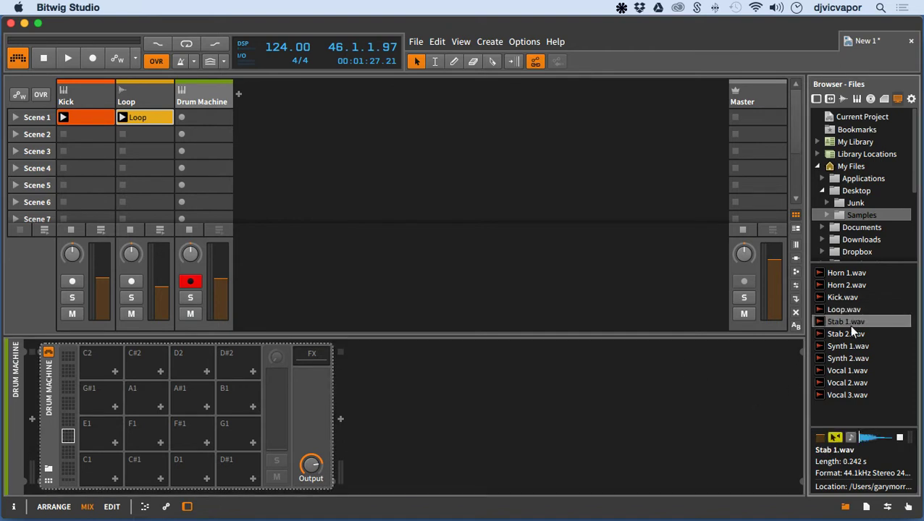
pyautogui.keyDown('shift'); pyautogui.click(844, 395); pyautogui.keyUp('shift')
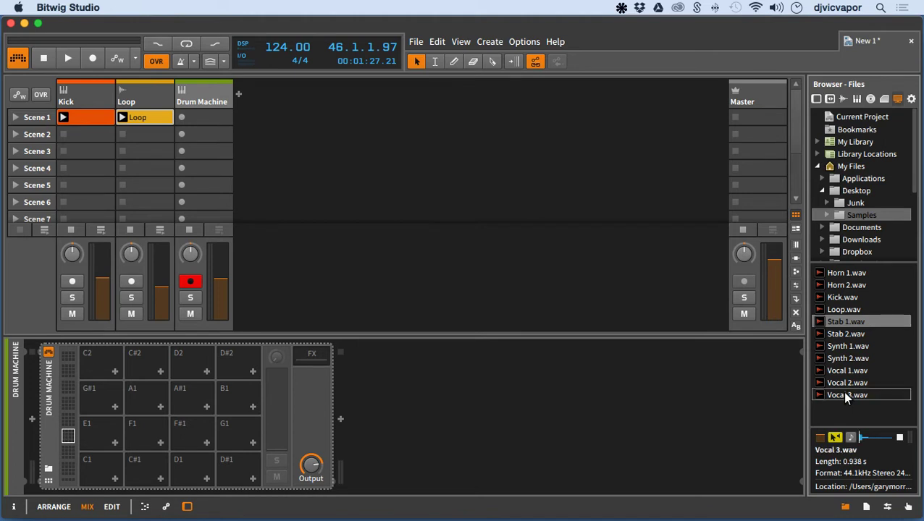
pyautogui.moveTo(833, 319); pyautogui.dragTo(301, 391)
pyautogui.moveTo(118, 460); pyautogui.dragTo(111, 463)
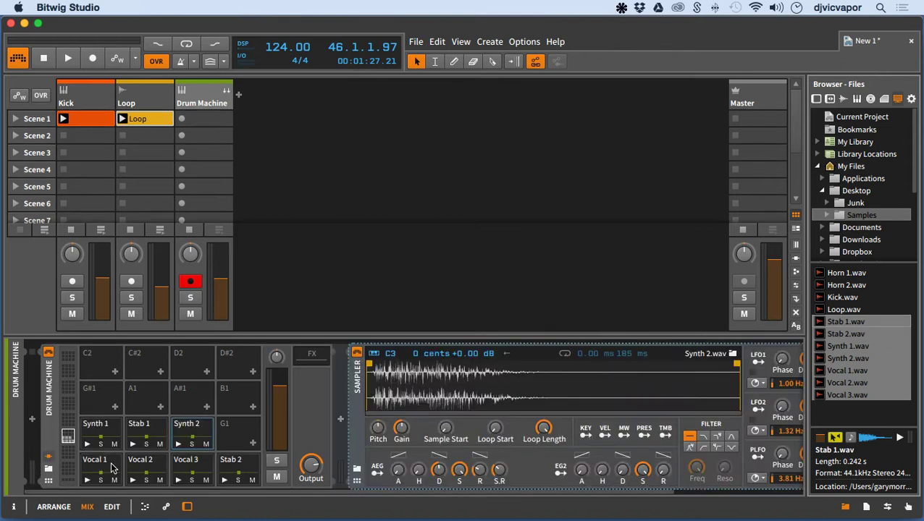
# Step: Create an empty clip in Scene 1 of the Drum Machine track and open it in an enlarged note editor with the browser hidden
pyautogui.doubleClick(192, 119)
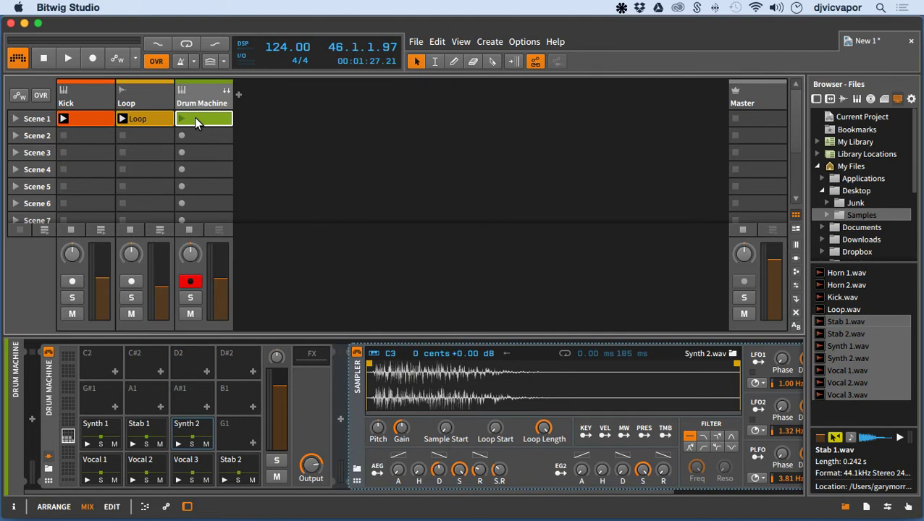
pyautogui.doubleClick(194, 117)
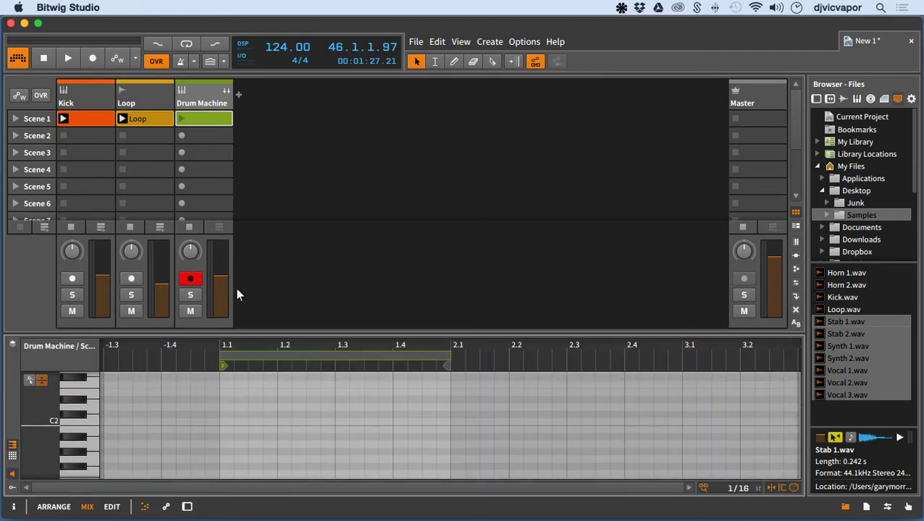
pyautogui.moveTo(343, 331)
pyautogui.mouseDown()
pyautogui.moveTo(346, 268)
pyautogui.moveTo(342, 335)
pyautogui.mouseUp()
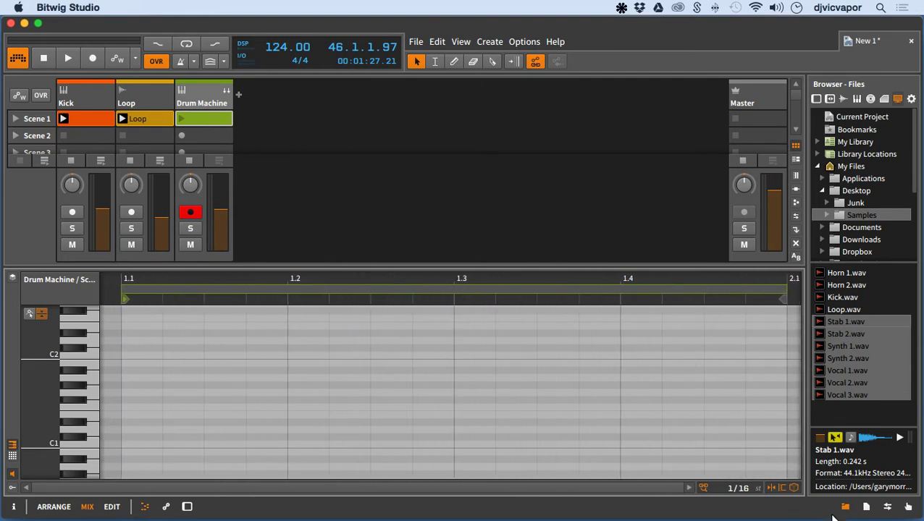
pyautogui.click(844, 508)
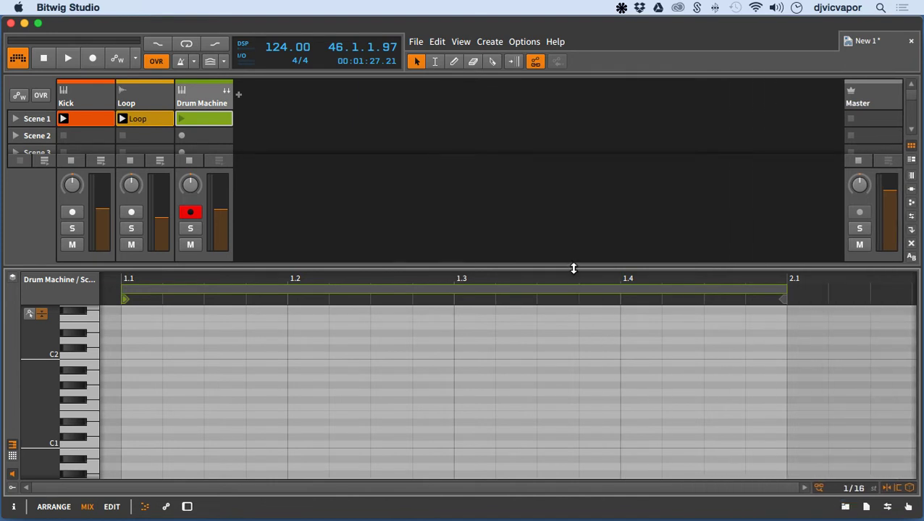
pyautogui.moveTo(571, 280); pyautogui.dragTo(648, 281)
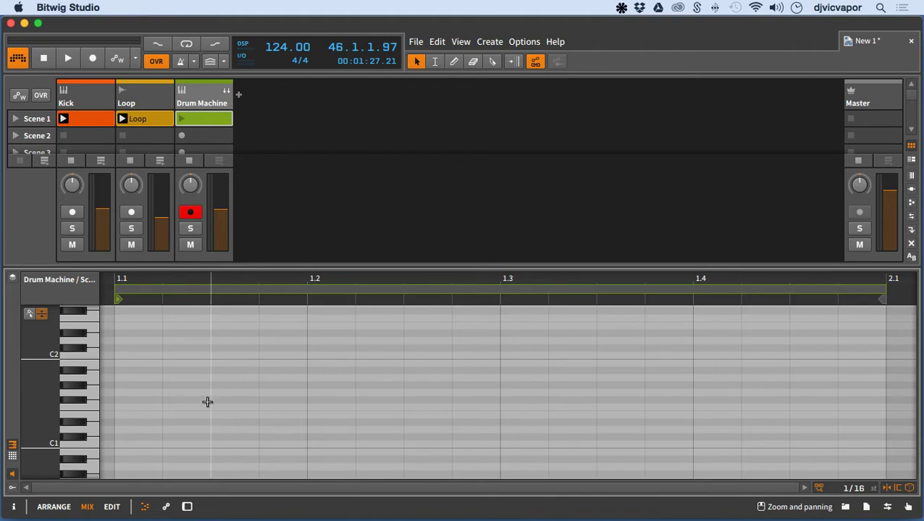
pyautogui.moveTo(45, 391); pyautogui.dragTo(46, 439)
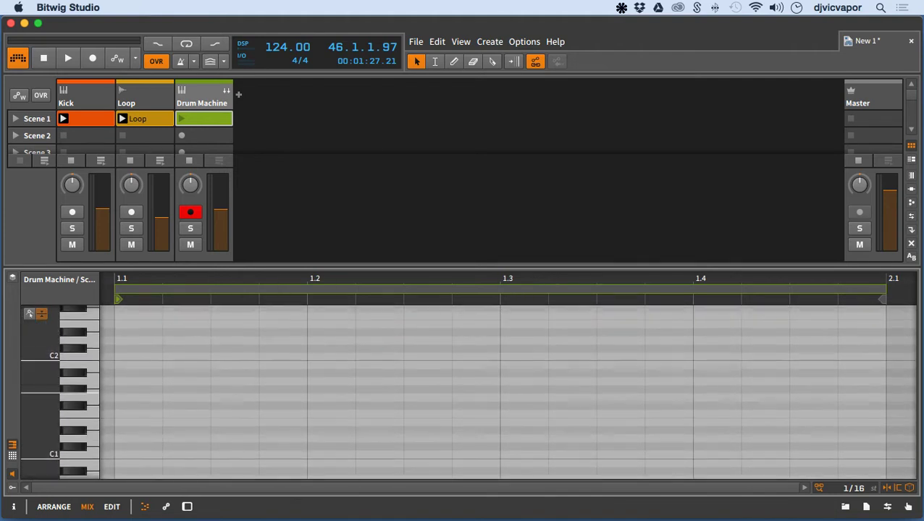
pyautogui.doubleClick(109, 456)
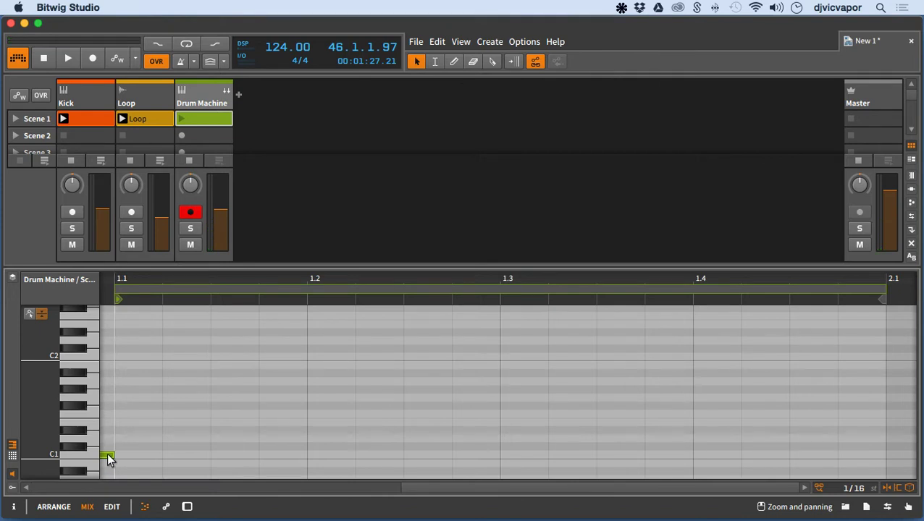
pyautogui.moveTo(112, 455); pyautogui.dragTo(128, 458)
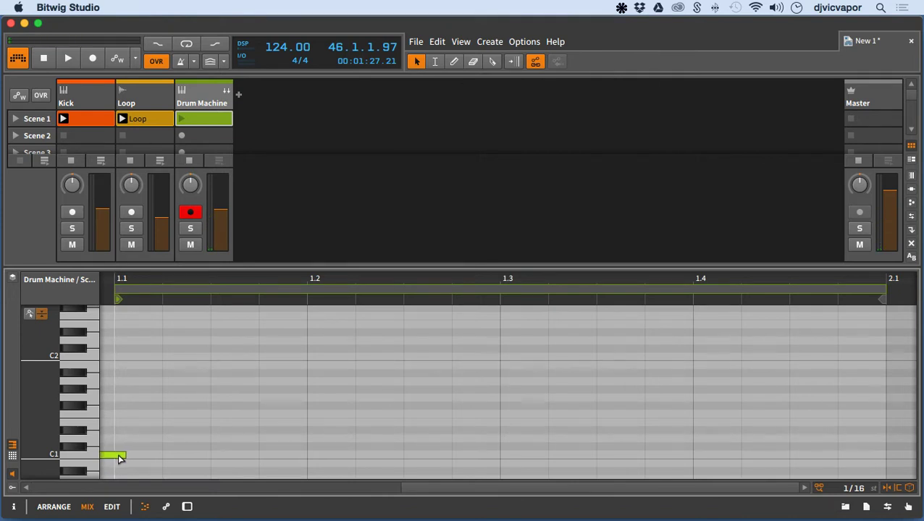
pyautogui.doubleClick(108, 457)
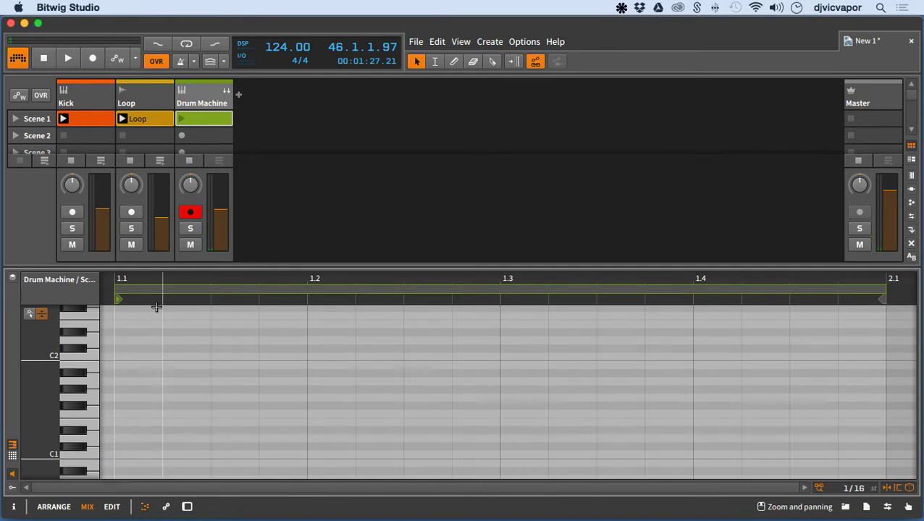
# Step: Add a sixteenth note on C1 at 1.1 in the Drum Machine clip
pyautogui.doubleClick(126, 456)
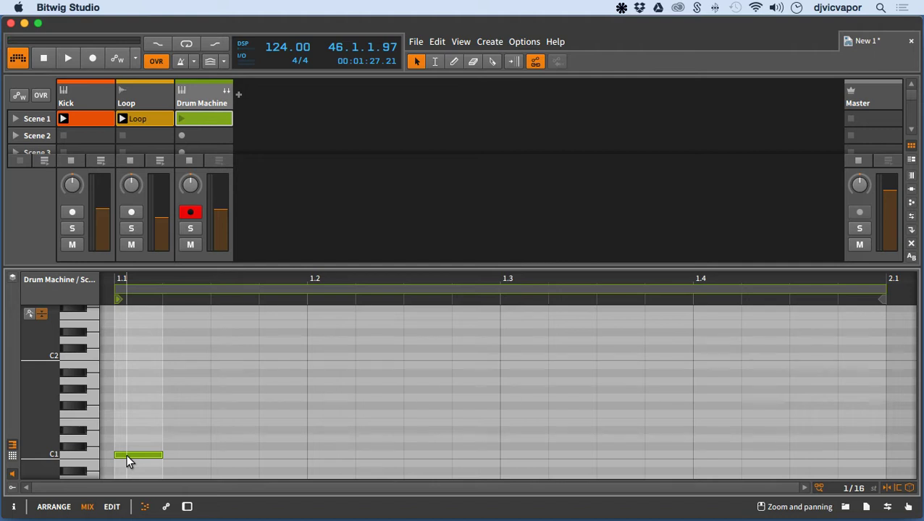
# Step: Audition the Drum Machine's samples one after another on the note editor's piano keyboard, from C1 upward and back
pyautogui.click(92, 440)
pyautogui.click(93, 419)
pyautogui.click(93, 423)
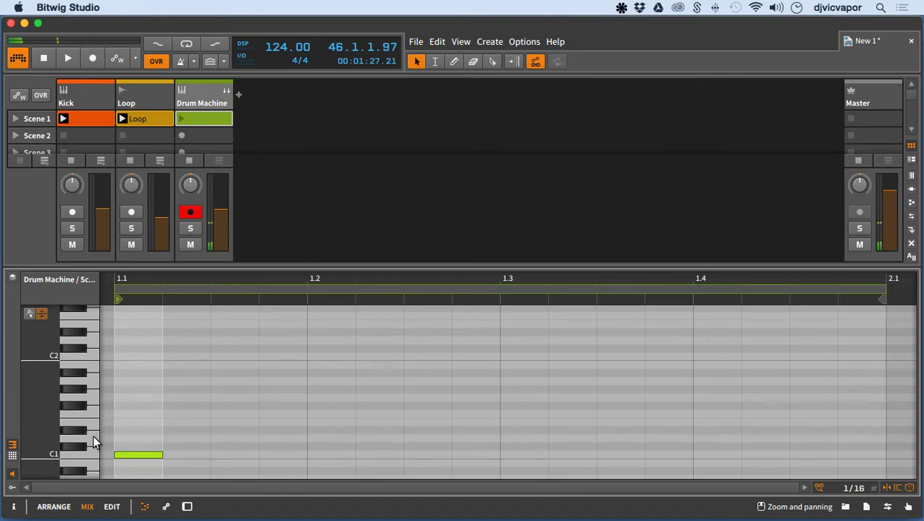
pyautogui.click(92, 437)
pyautogui.click(80, 424)
pyautogui.click(80, 428)
pyautogui.click(91, 424)
pyautogui.click(92, 408)
pyautogui.click(92, 408)
pyautogui.click(79, 410)
pyautogui.click(90, 420)
pyautogui.click(88, 439)
pyautogui.click(92, 440)
pyautogui.click(90, 457)
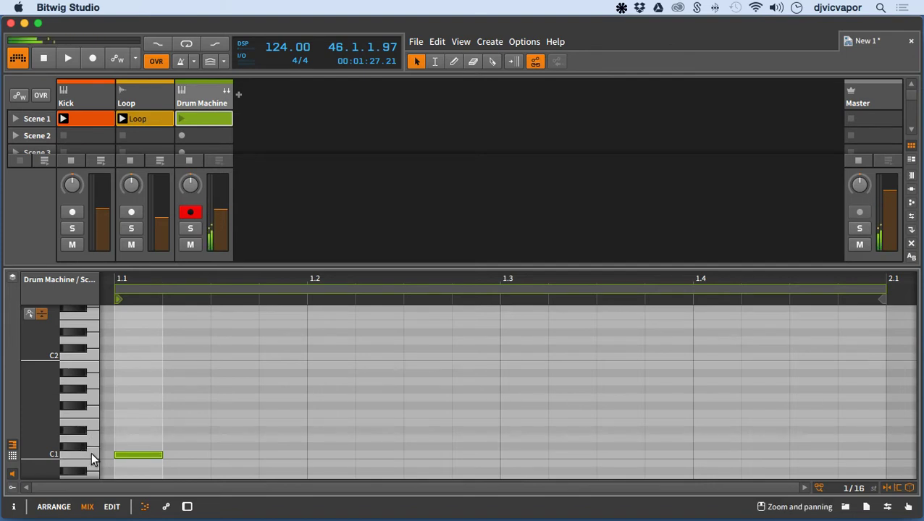
pyautogui.click(91, 458)
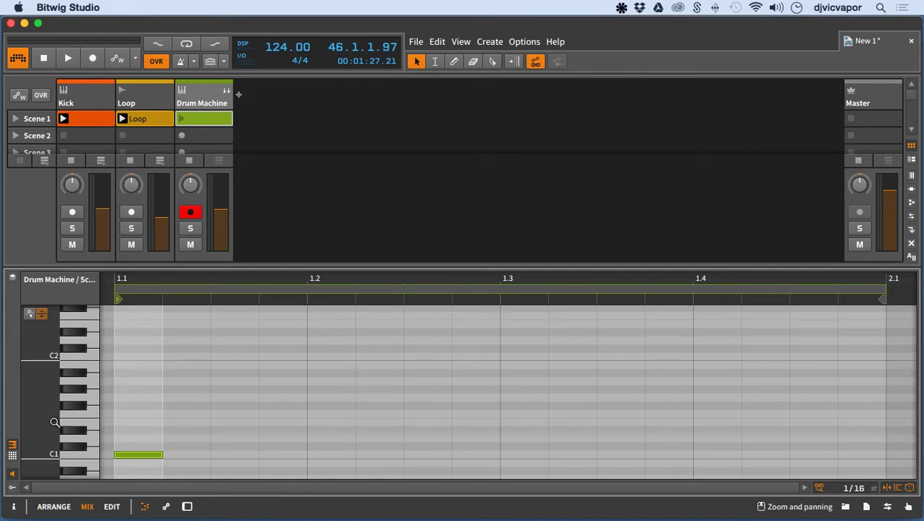
# Step: Show the note editor as named sample lanes, and add a Vocal 2 note at 1.4 and a Vocal 3 note at 1.4.3
pyautogui.click(13, 456)
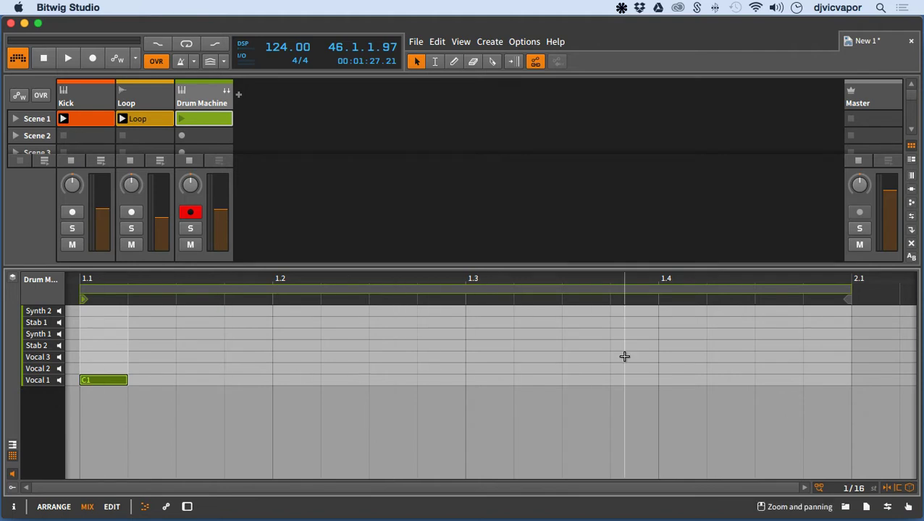
pyautogui.doubleClick(668, 370)
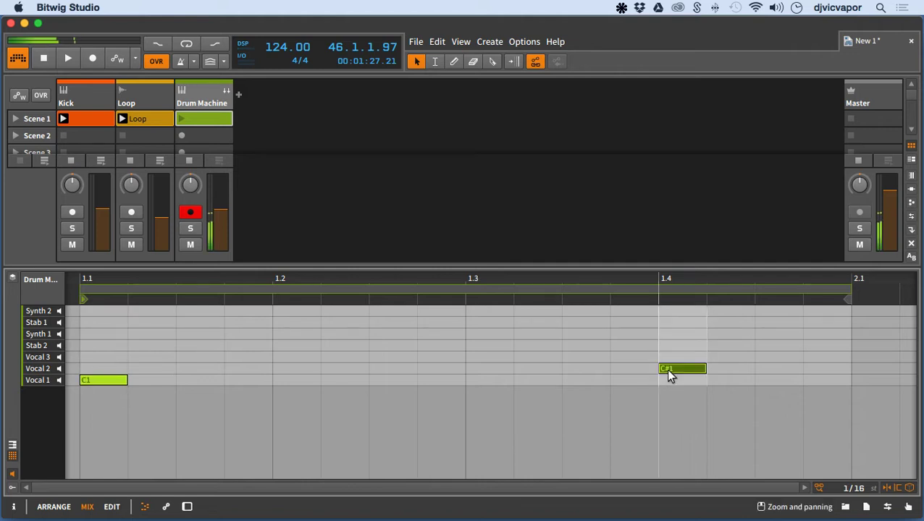
pyautogui.doubleClick(765, 358)
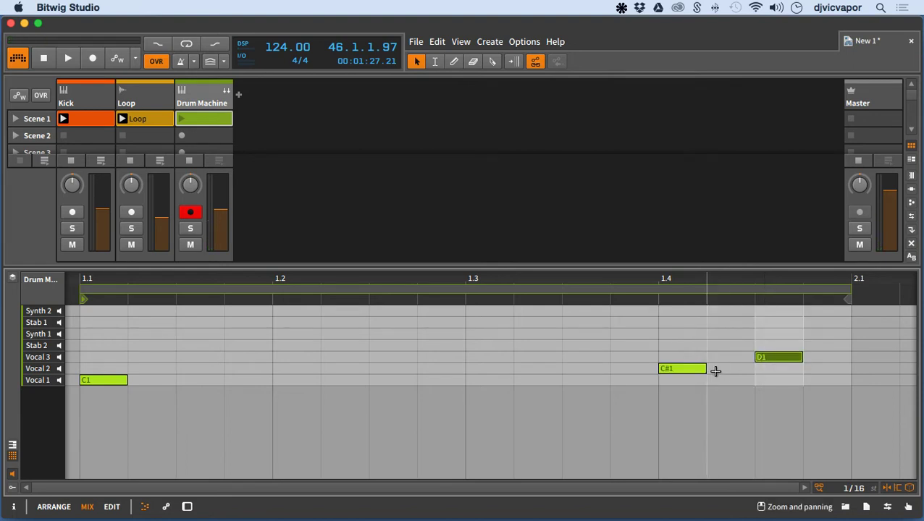
# Step: Lengthen the Vocal 2, Vocal 3 and Vocal 1 notes to an eighth note each, launching the Drum Machine clip to hear them
pyautogui.moveTo(705, 368); pyautogui.dragTo(740, 368)
pyautogui.click(794, 358)
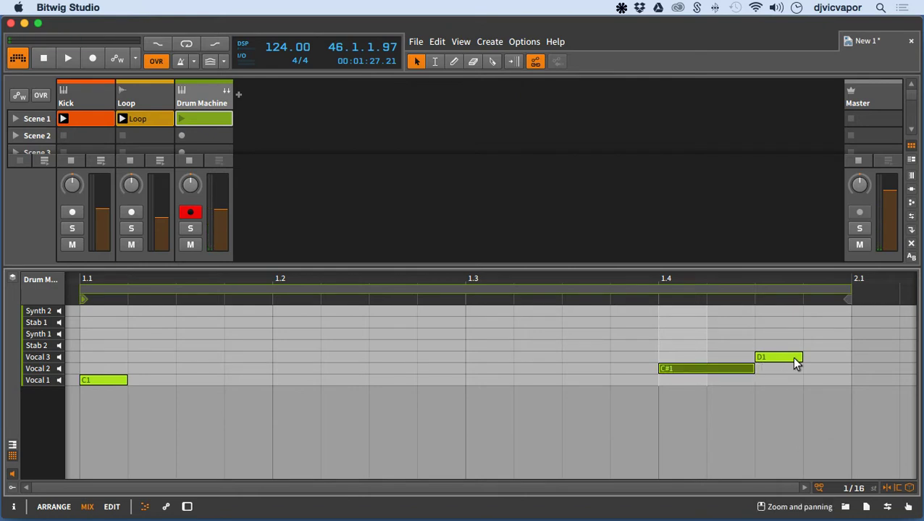
pyautogui.moveTo(801, 357); pyautogui.dragTo(838, 356)
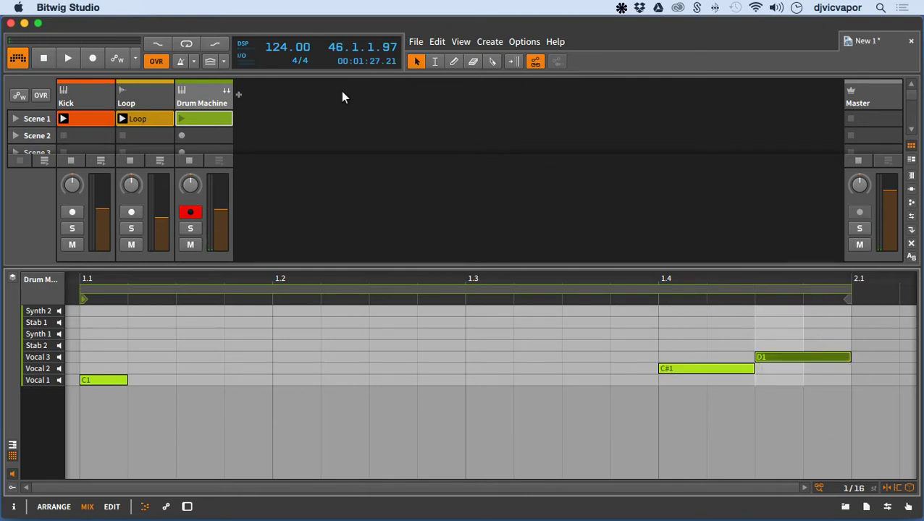
pyautogui.click(182, 117)
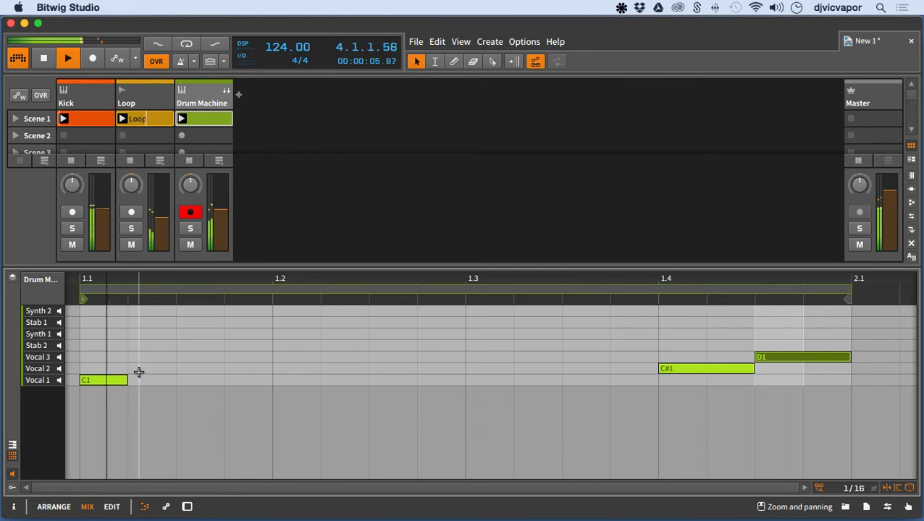
pyautogui.moveTo(127, 380); pyautogui.dragTo(175, 381)
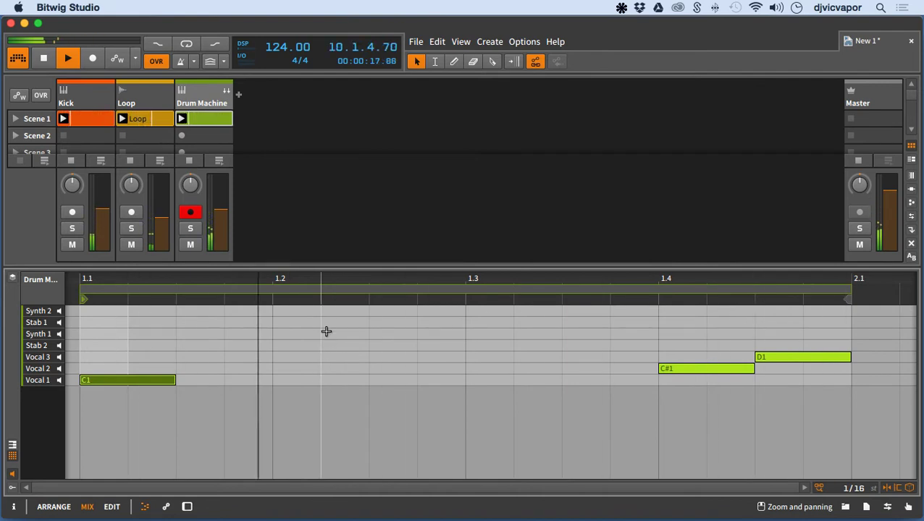
# Step: Add an eighth note on Stab 1 at 1.2.3 and another on Synth 2 at 1.3.3
pyautogui.doubleClick(326, 325)
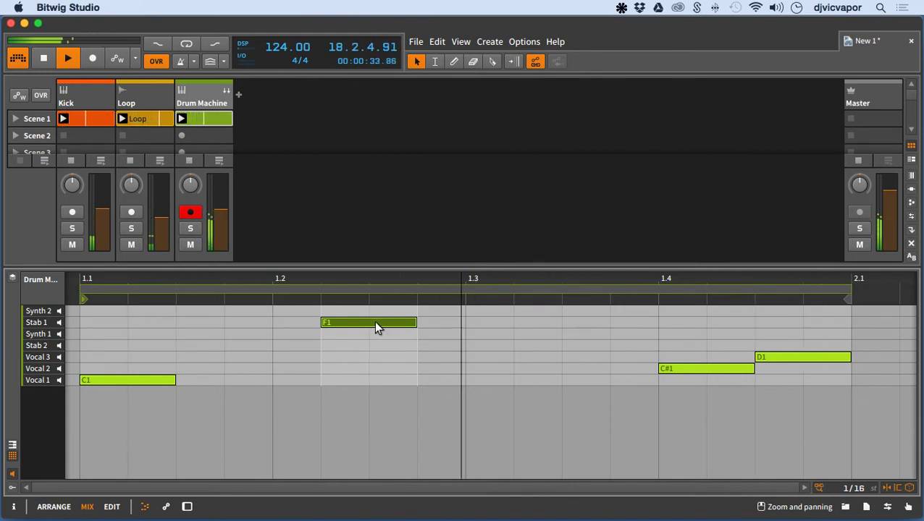
pyautogui.press('Right')
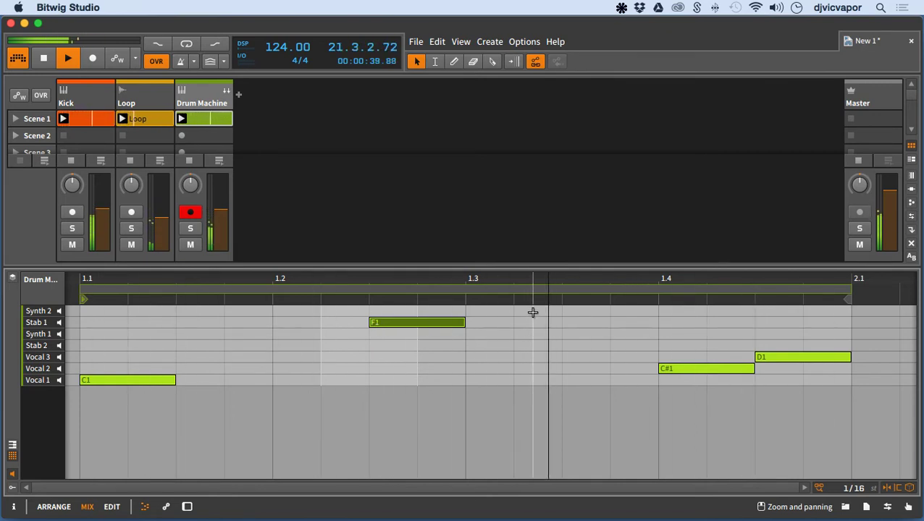
pyautogui.doubleClick(533, 312)
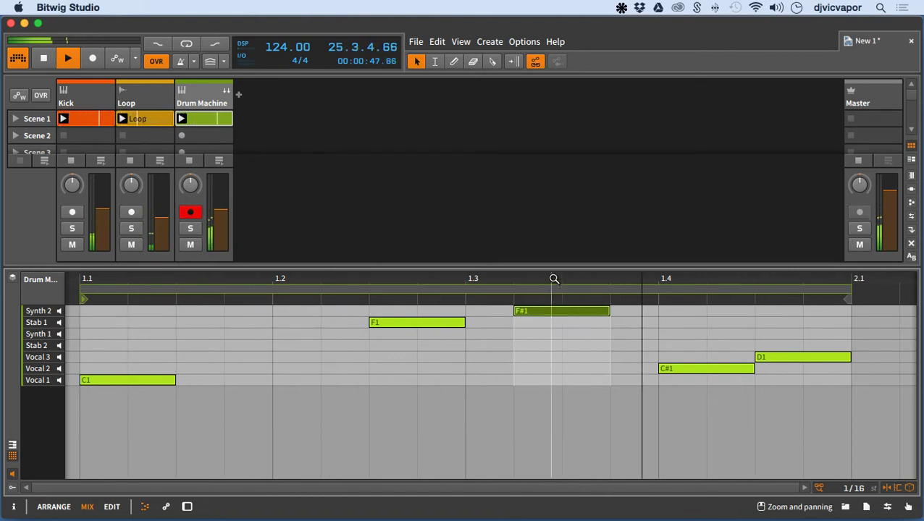
pyautogui.moveTo(554, 278); pyautogui.dragTo(535, 279)
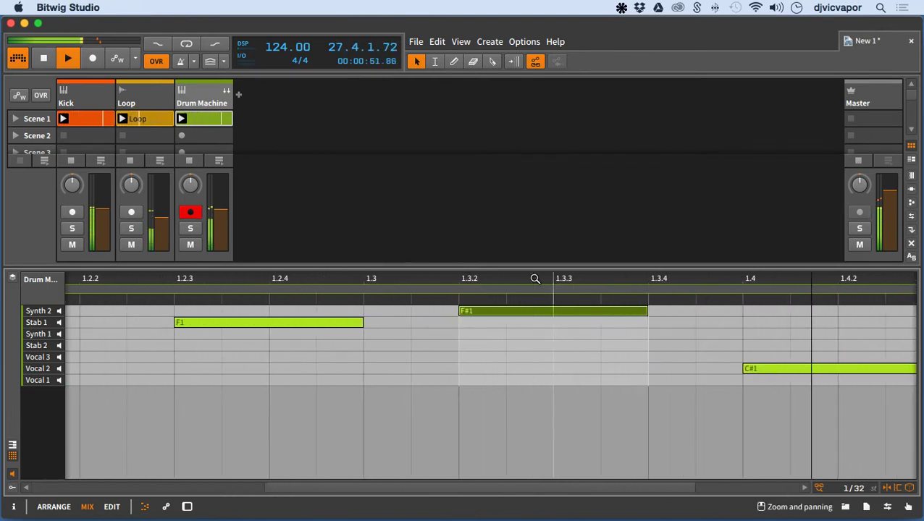
pyautogui.press('Right')
pyautogui.press('Right')
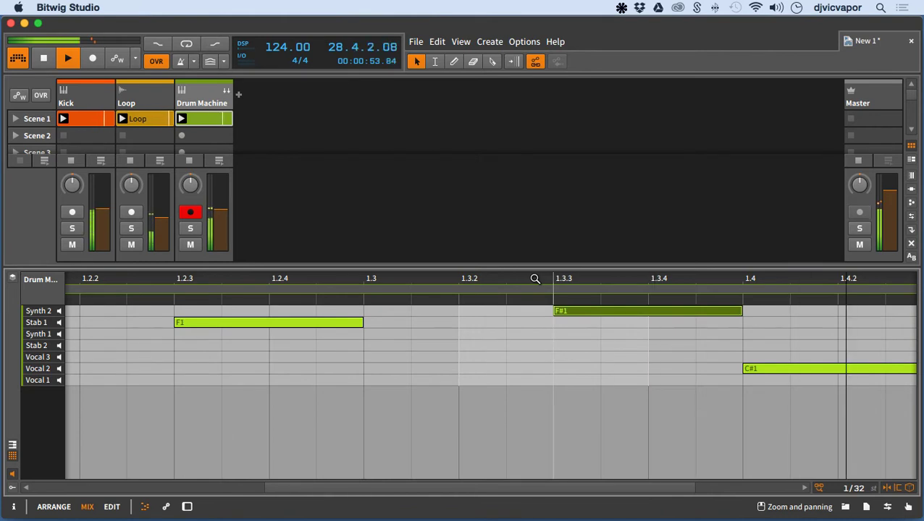
# Step: Move the Synth 2 note at 1.3.3 down to the Stab 2 lane
pyautogui.moveTo(534, 279)
pyautogui.mouseDown()
pyautogui.moveTo(532, 300)
pyautogui.moveTo(529, 246)
pyautogui.moveTo(532, 275)
pyautogui.mouseUp()
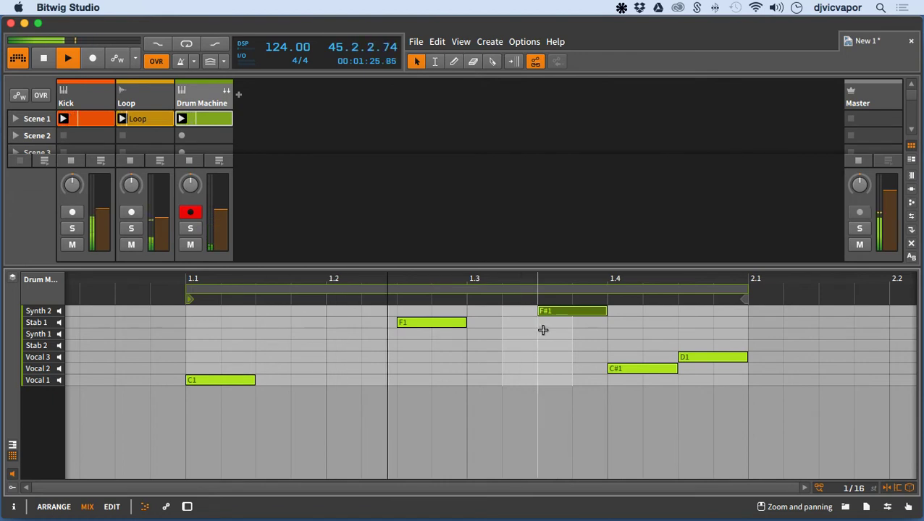
pyautogui.press('Down')
pyautogui.press('Down')
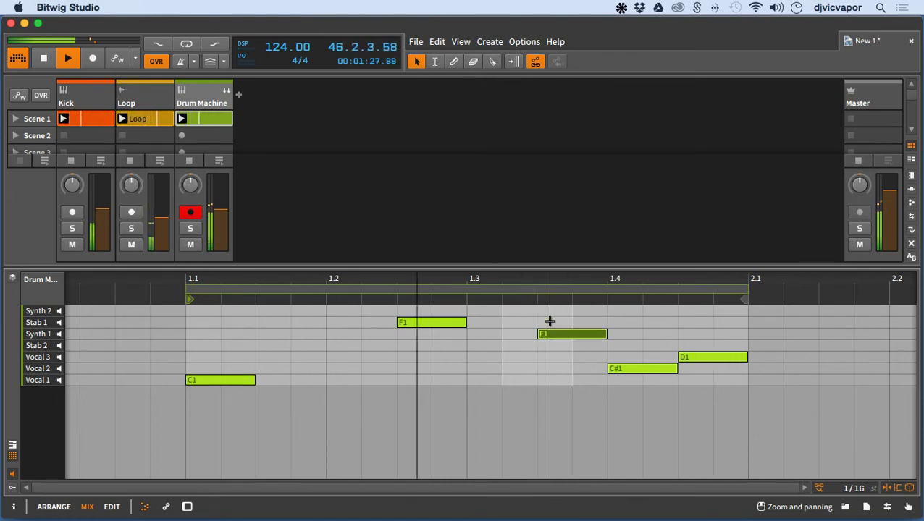
pyautogui.press('Down')
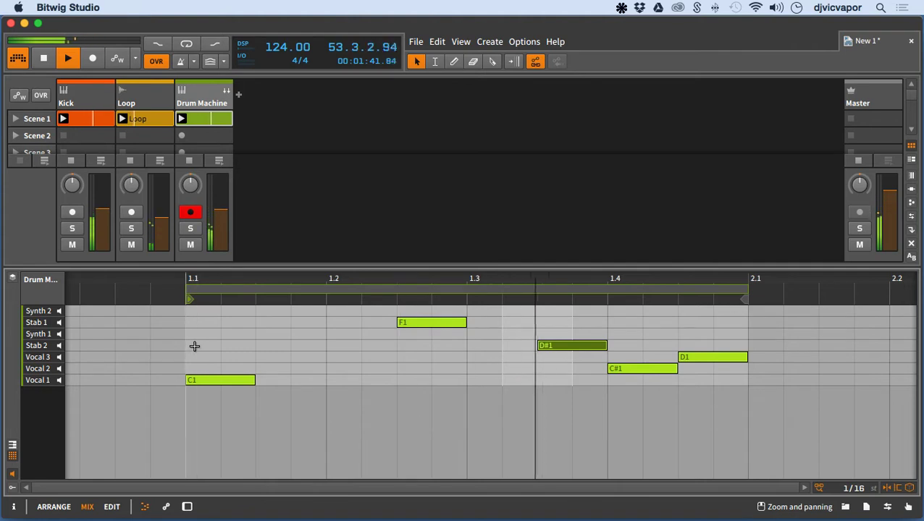
# Step: Add eighth notes on Synth 1 and Synth 2 at 1.1, layered over the Vocal 1 note
pyautogui.doubleClick(191, 334)
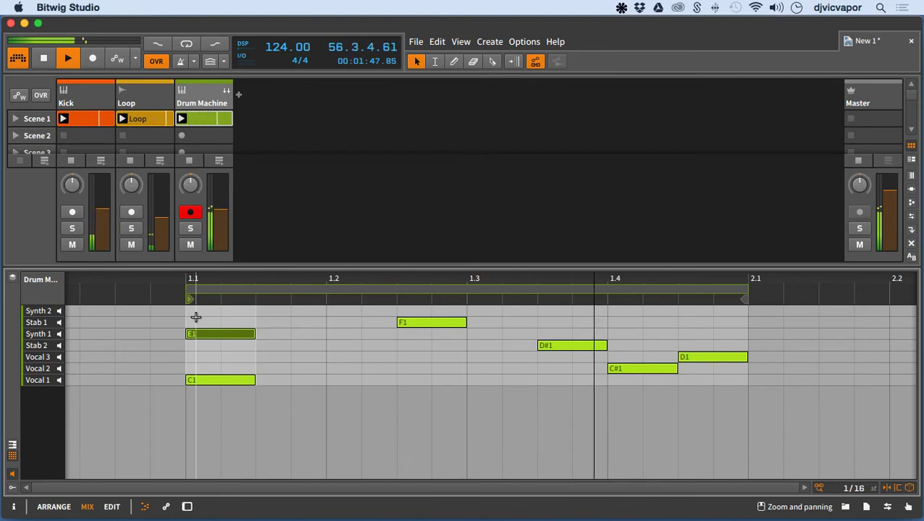
pyautogui.click(198, 311)
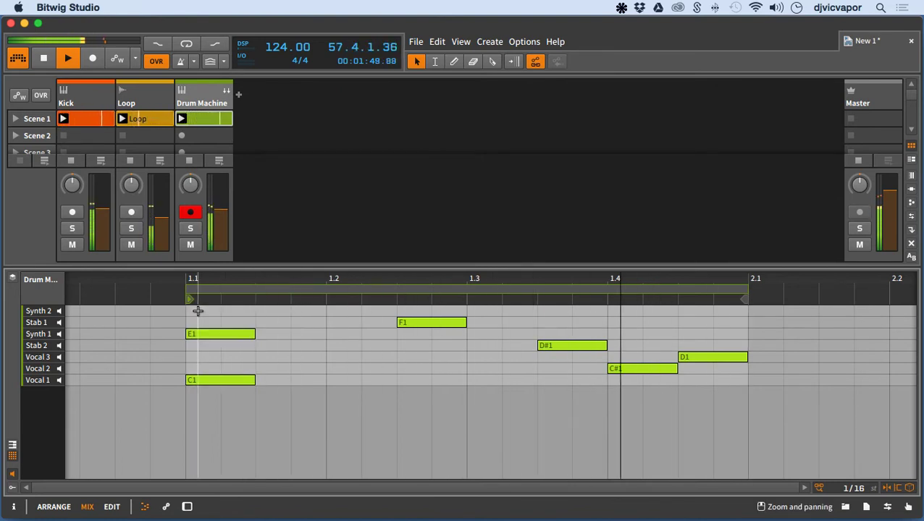
pyautogui.doubleClick(198, 310)
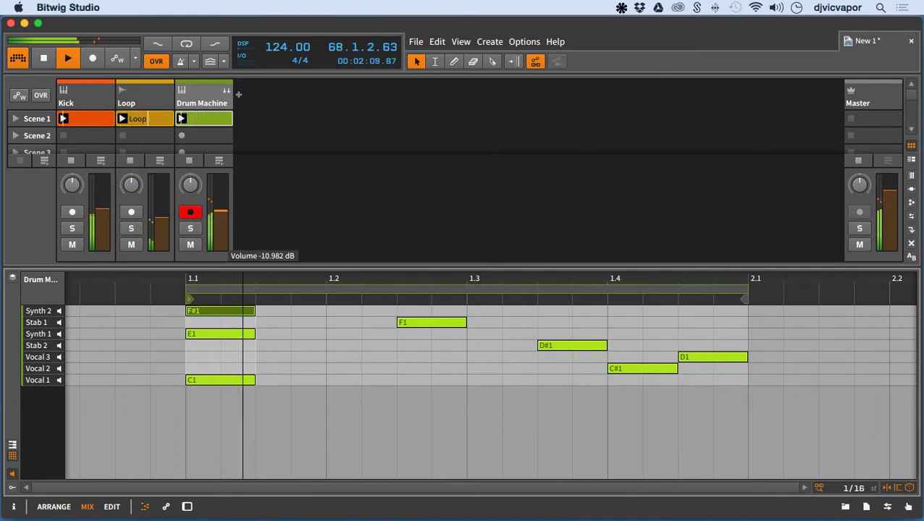
# Step: Rename the Drum Machine track as Stabs/Vox/Synth
pyautogui.rightClick(205, 97)
pyautogui.click(210, 105)
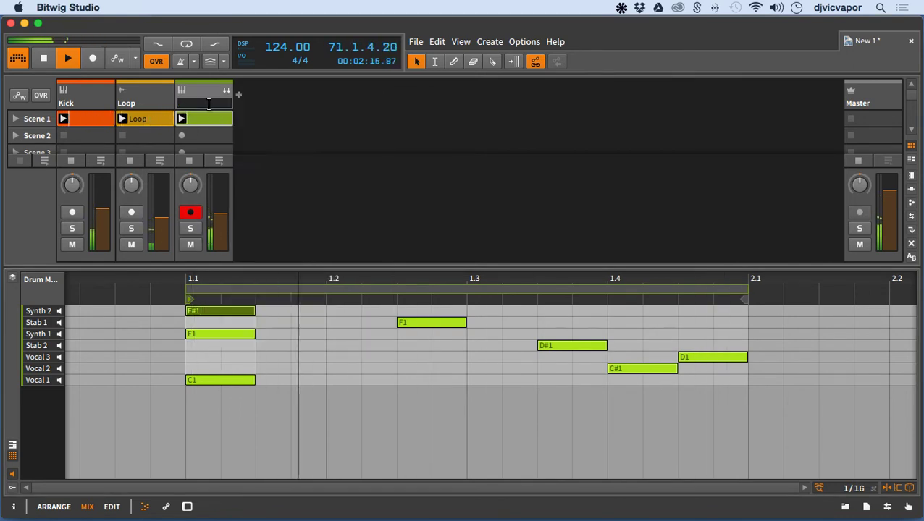
pyautogui.write('St')
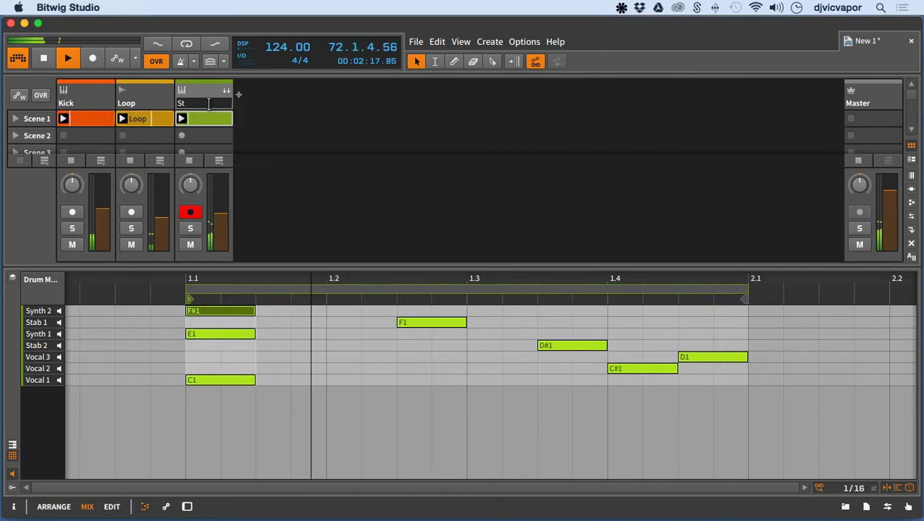
pyautogui.write('abs/')
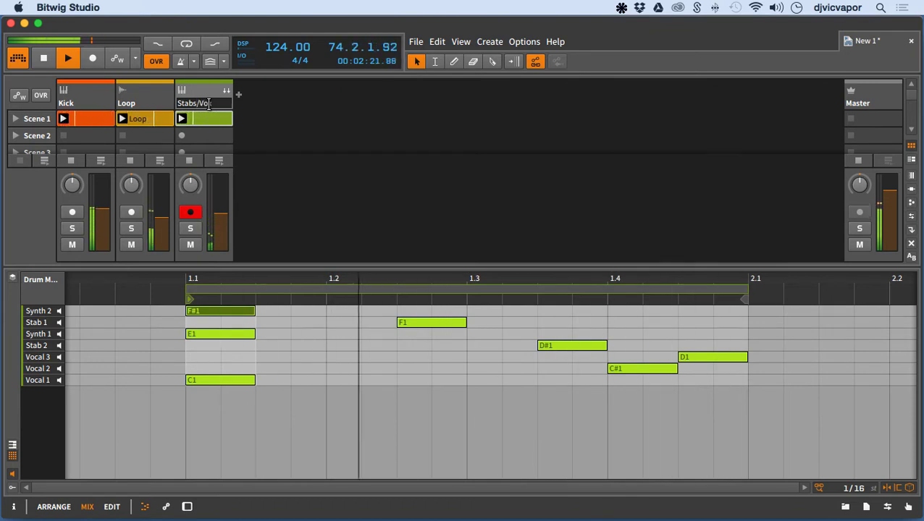
pyautogui.write('Vox/')
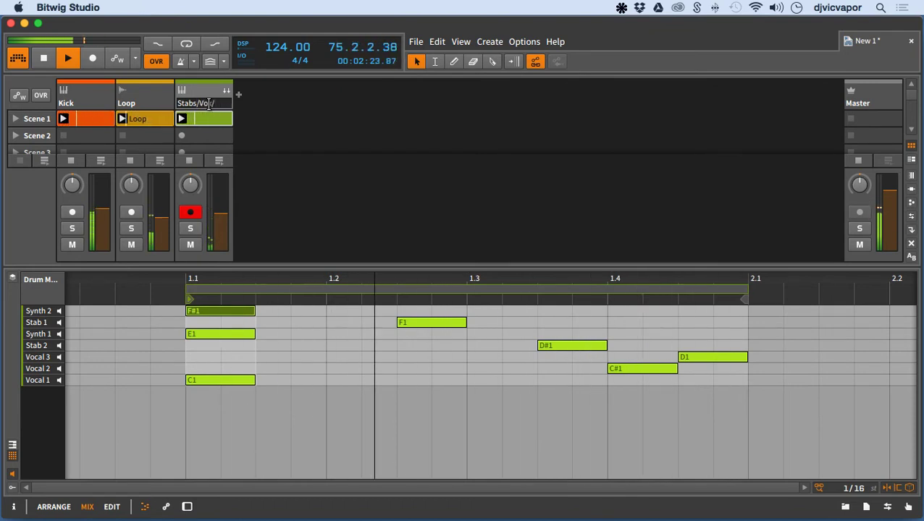
pyautogui.write('Synth')
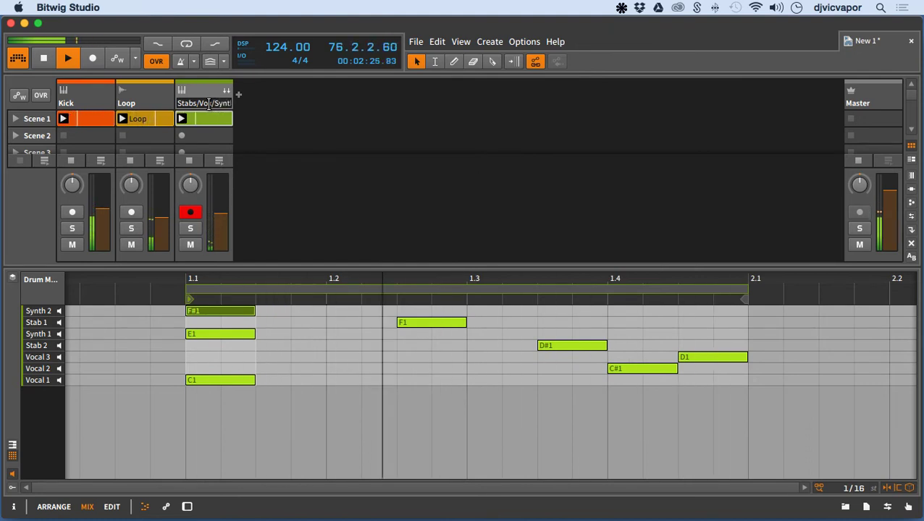
pyautogui.press('Return')
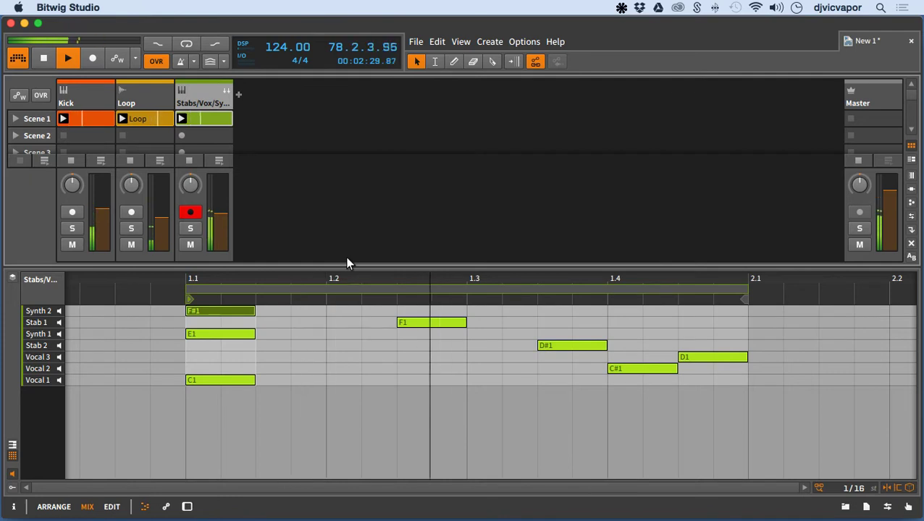
# Step: Stop playback and slightly lower the volume of the Stabs/Vox/Synth track, keeping its Scene 1 clip selected for editing
pyautogui.press('space')
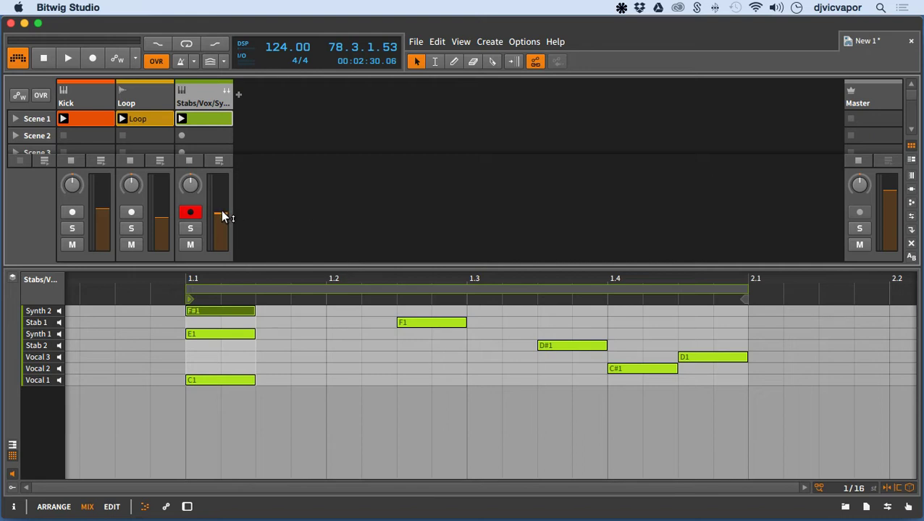
pyautogui.moveTo(221, 210); pyautogui.dragTo(221, 217)
pyautogui.click(873, 120)
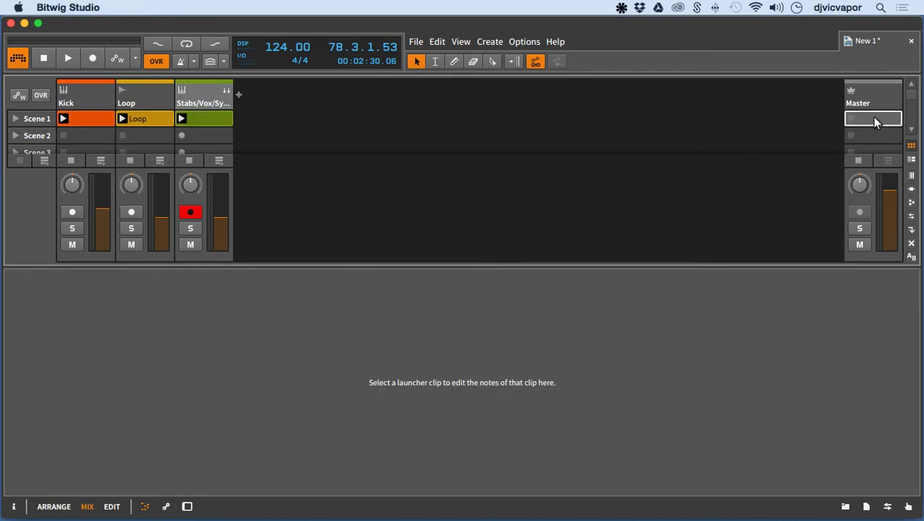
pyautogui.click(206, 126)
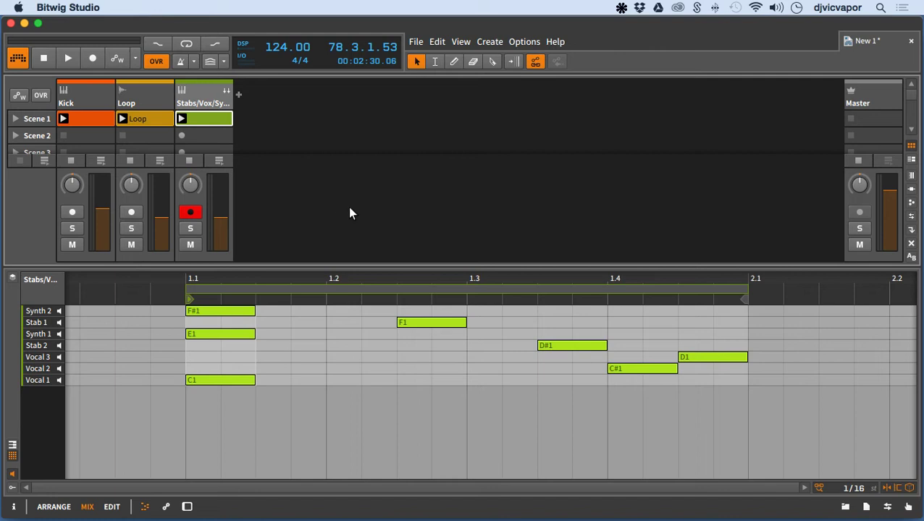
# Step: Play the Stabs/Vox/Synth clip together with the kick and loop, enlarging the clip launcher to show Scenes 1 to 6
pyautogui.click(182, 118)
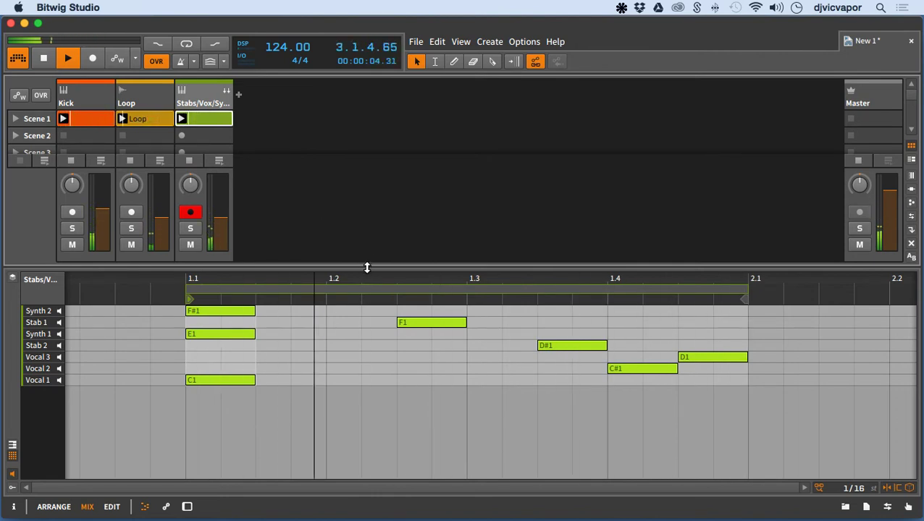
pyautogui.click(223, 339)
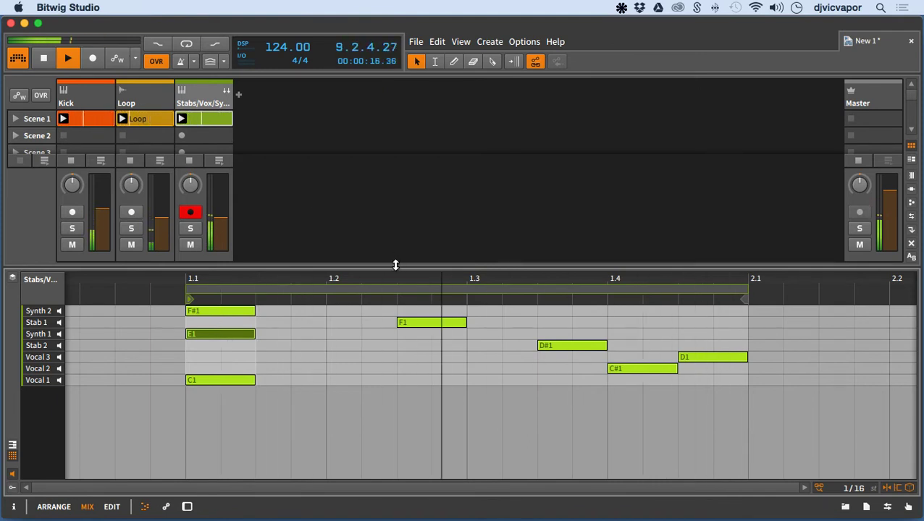
pyautogui.moveTo(397, 265); pyautogui.dragTo(392, 329)
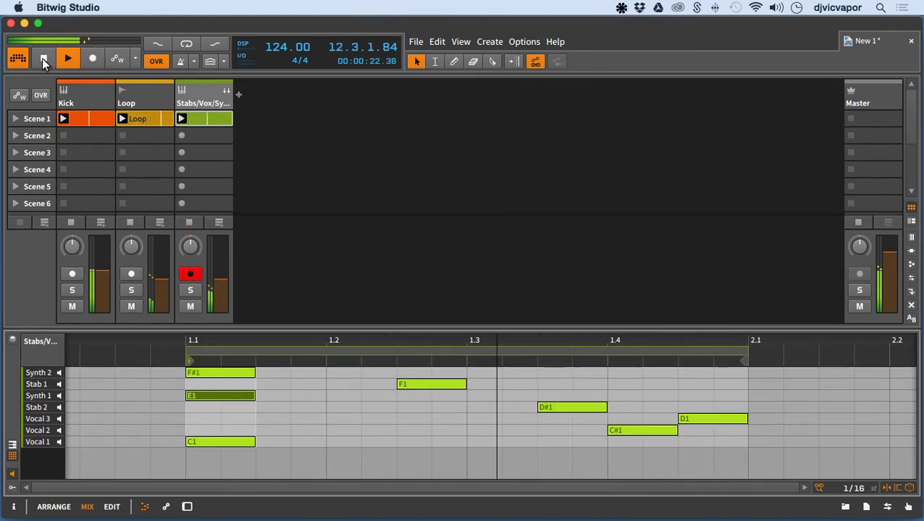
pyautogui.click(43, 62)
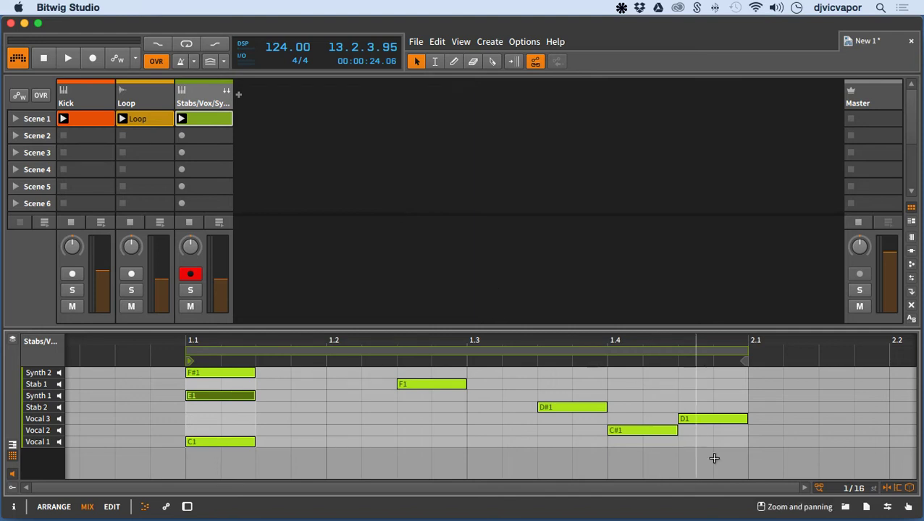
# Step: Add a new track with a Drum Machine from Bitwig's Container devices
pyautogui.click(844, 507)
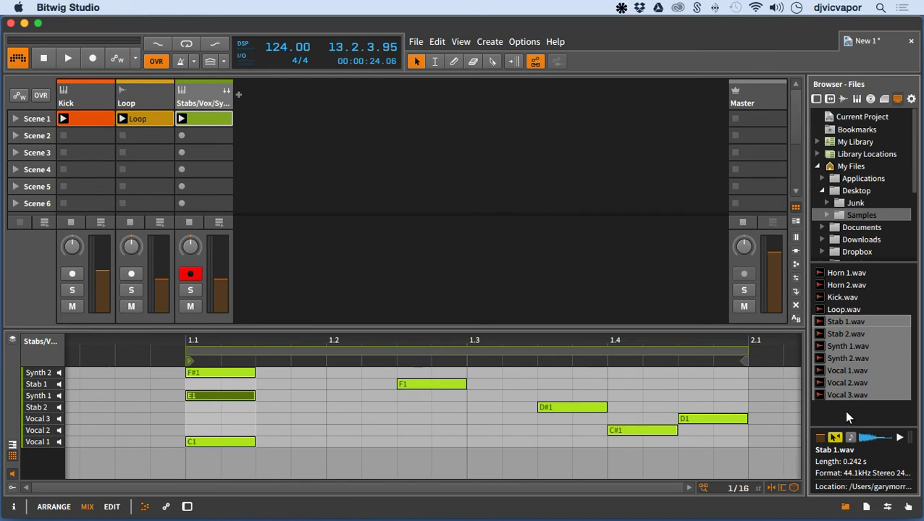
pyautogui.click(878, 298)
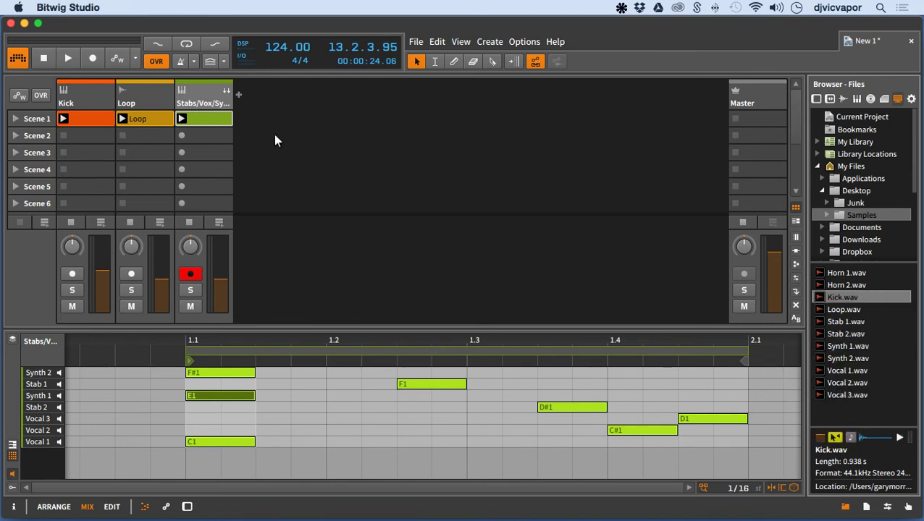
pyautogui.click(238, 95)
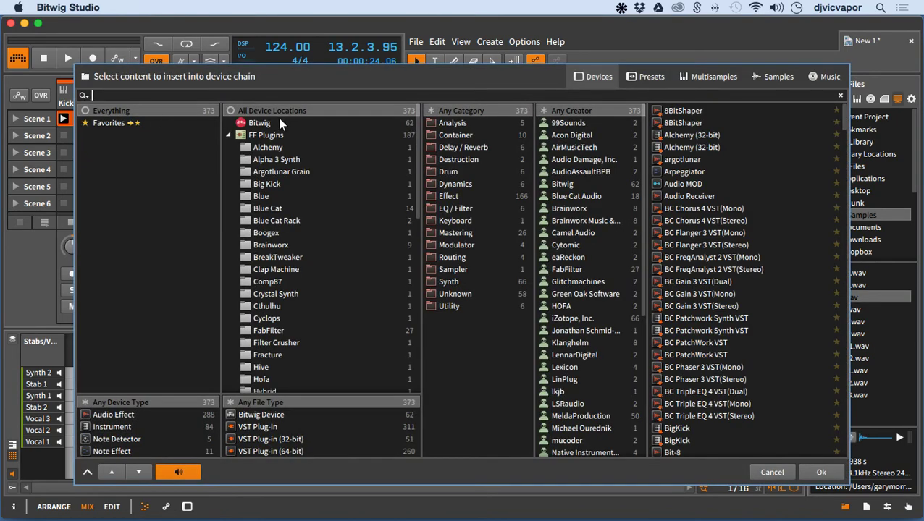
pyautogui.click(279, 123)
pyautogui.click(473, 136)
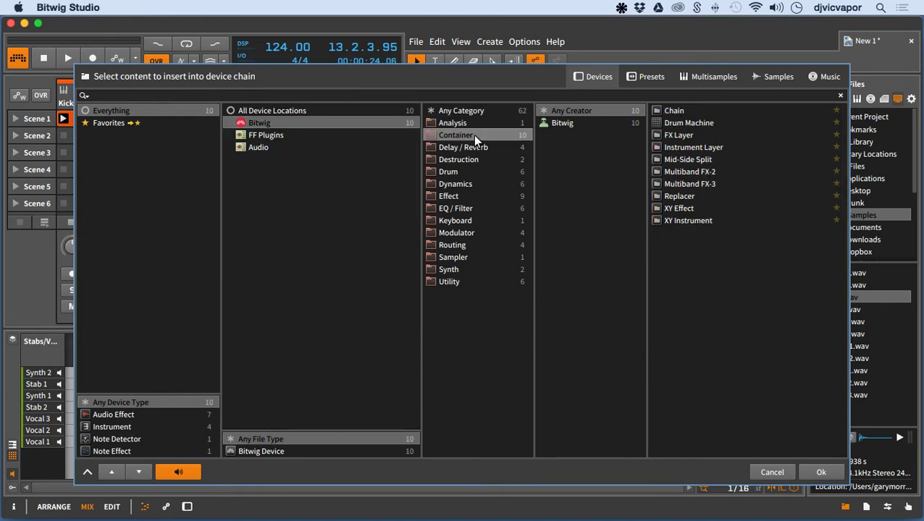
pyautogui.click(696, 122)
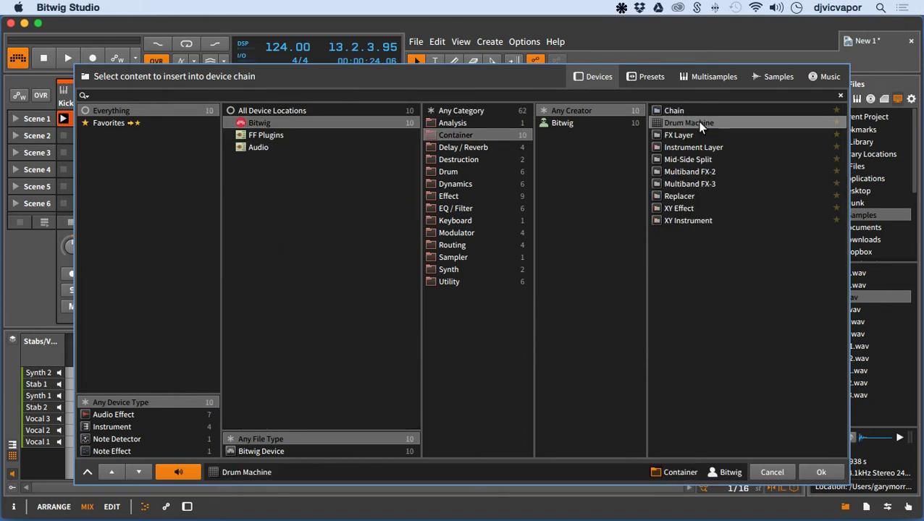
pyautogui.click(816, 473)
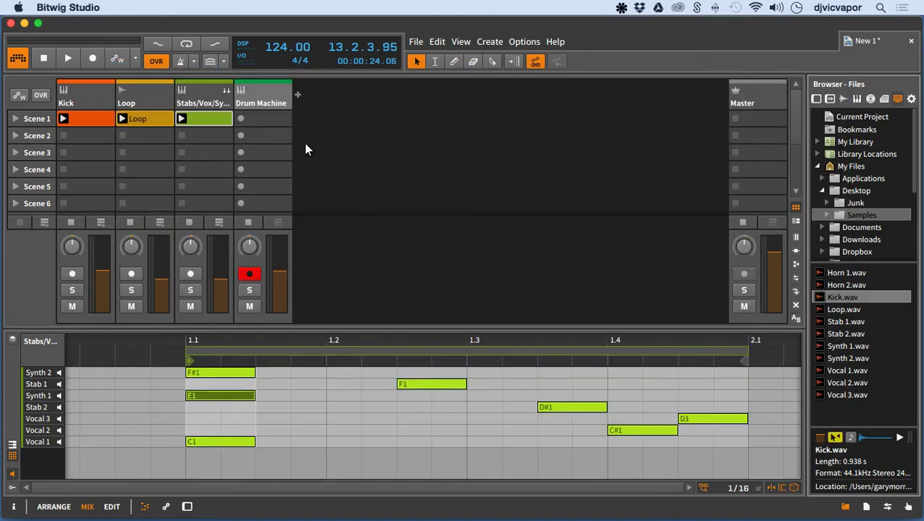
# Step: Rename the new Drum Machine track as Horns
pyautogui.rightClick(250, 96)
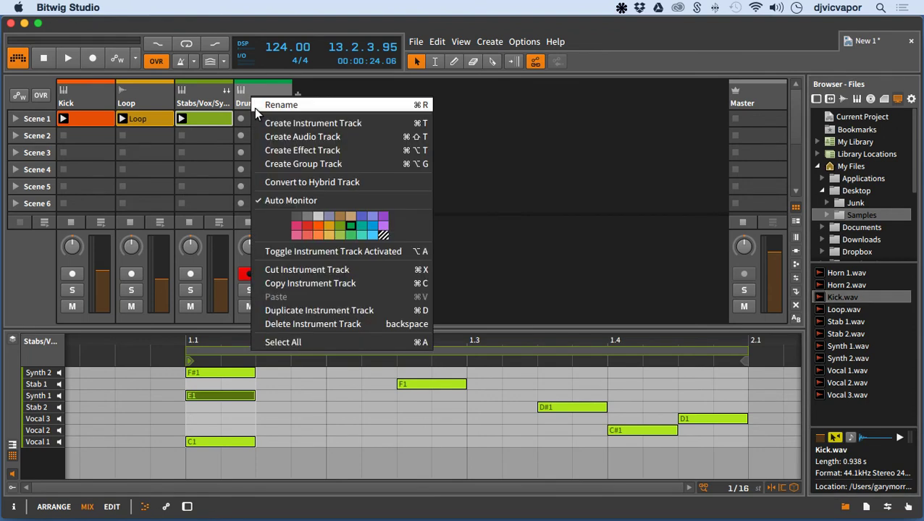
pyautogui.click(254, 108)
pyautogui.write('Horn')
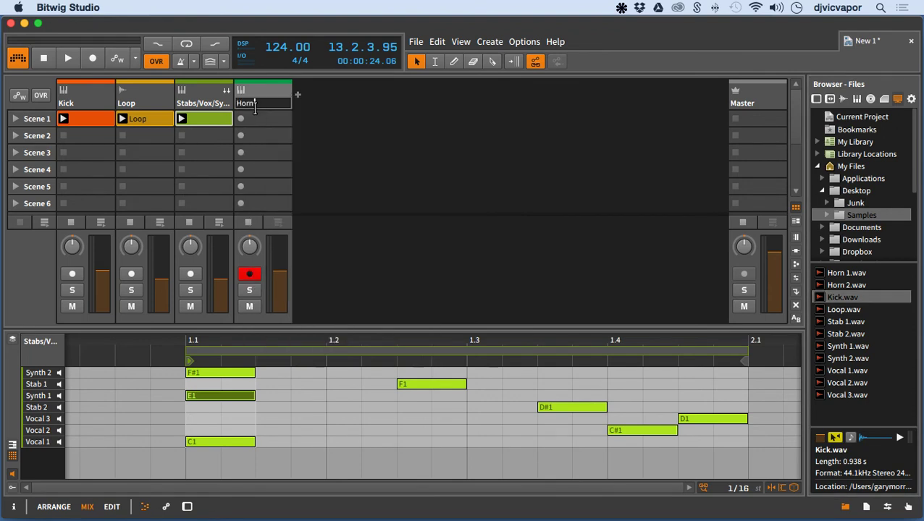
pyautogui.write('s')
pyautogui.press('Return')
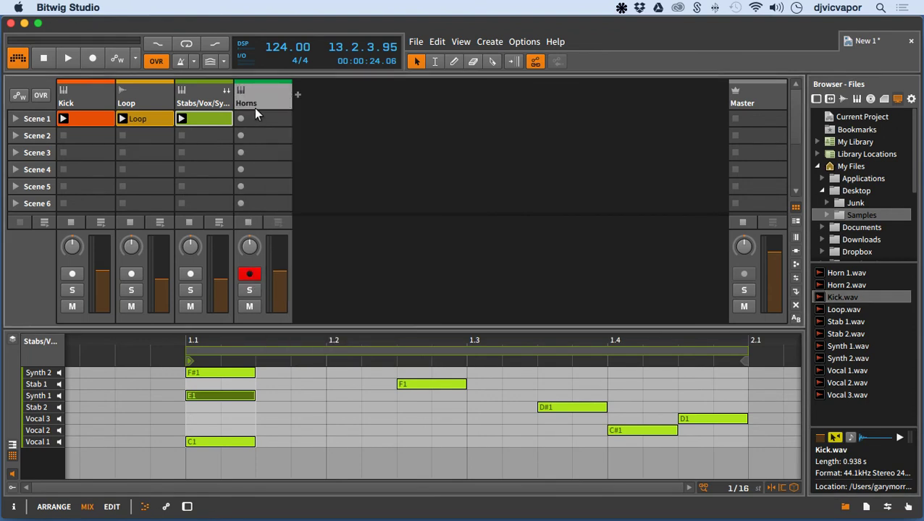
# Step: Create an empty clip on the Horns track in Scene 1 and show its notes in the drum editor
pyautogui.doubleClick(252, 120)
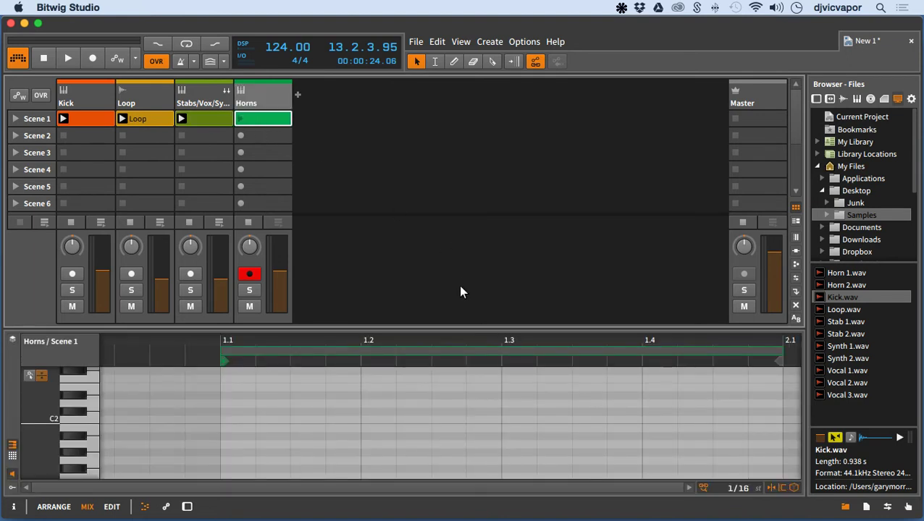
pyautogui.moveTo(442, 326); pyautogui.dragTo(440, 276)
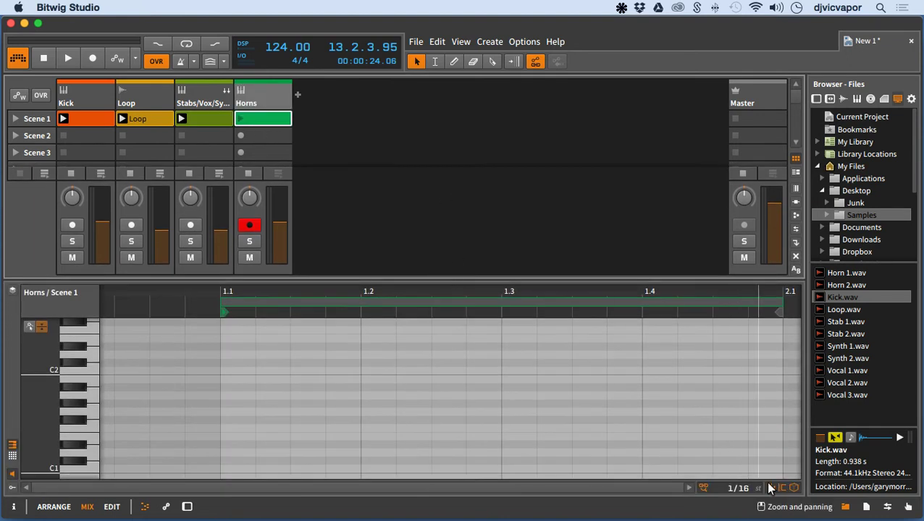
pyautogui.click(844, 508)
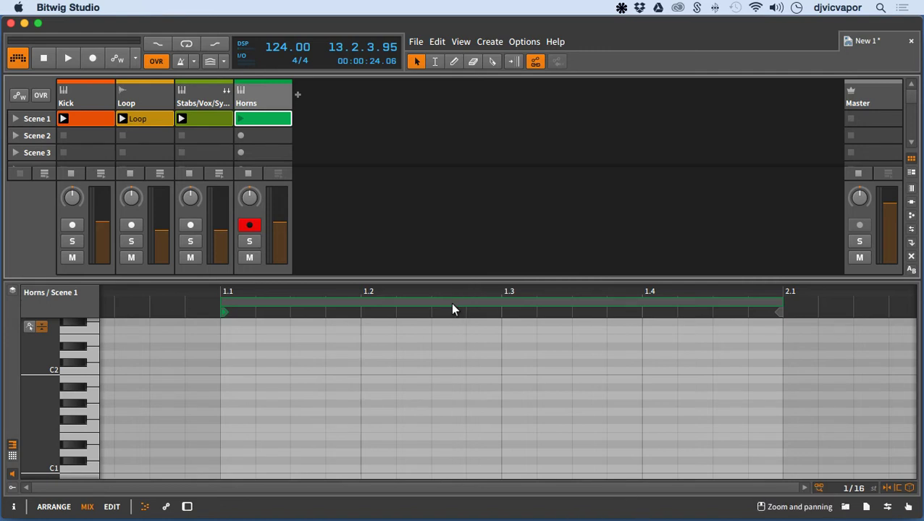
pyautogui.moveTo(452, 309); pyautogui.dragTo(456, 380)
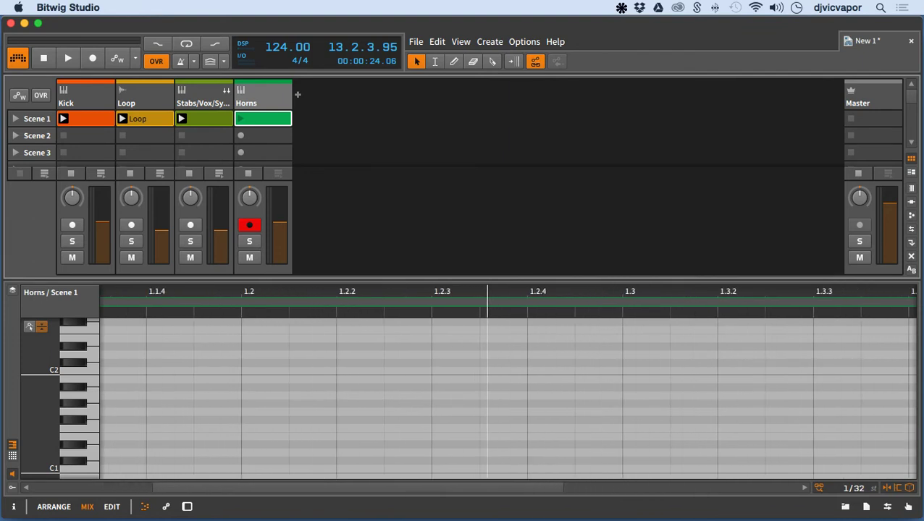
pyautogui.moveTo(487, 305); pyautogui.dragTo(491, 294)
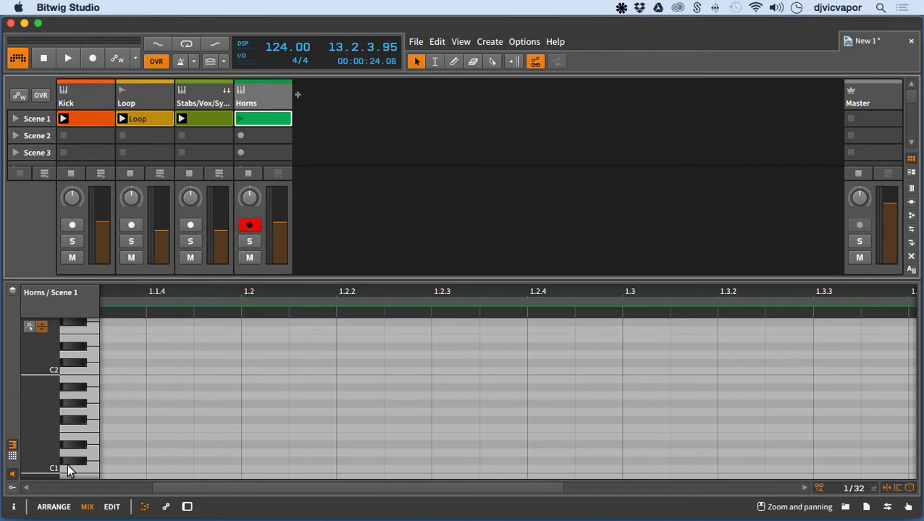
pyautogui.click(12, 456)
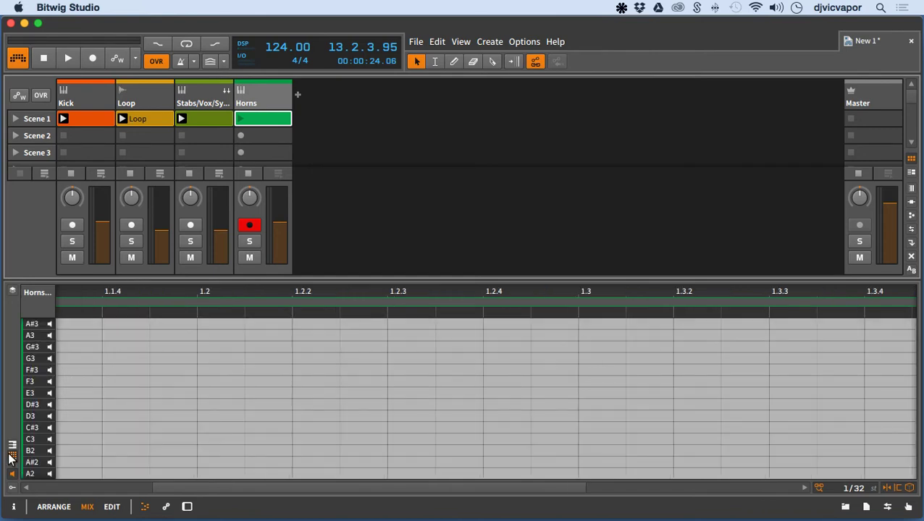
# Step: Load Horn 2.wav and Horn 1.wav from the Samples folder onto the Horns Drum Machine's C1 and C#1 pads
pyautogui.press('d')
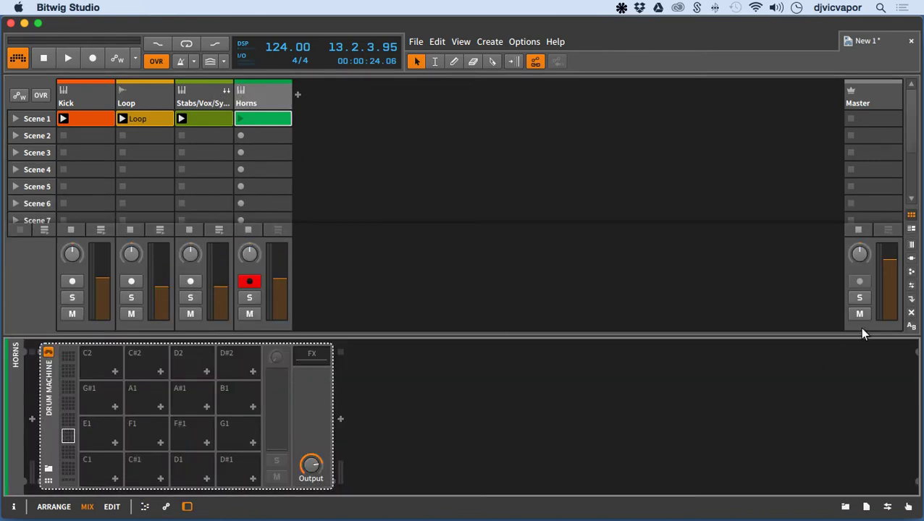
pyautogui.click(845, 506)
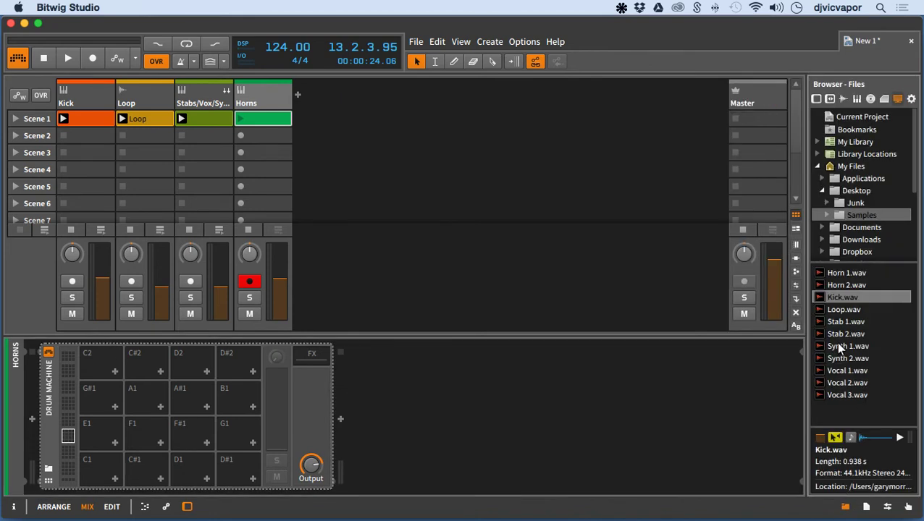
pyautogui.click(834, 283)
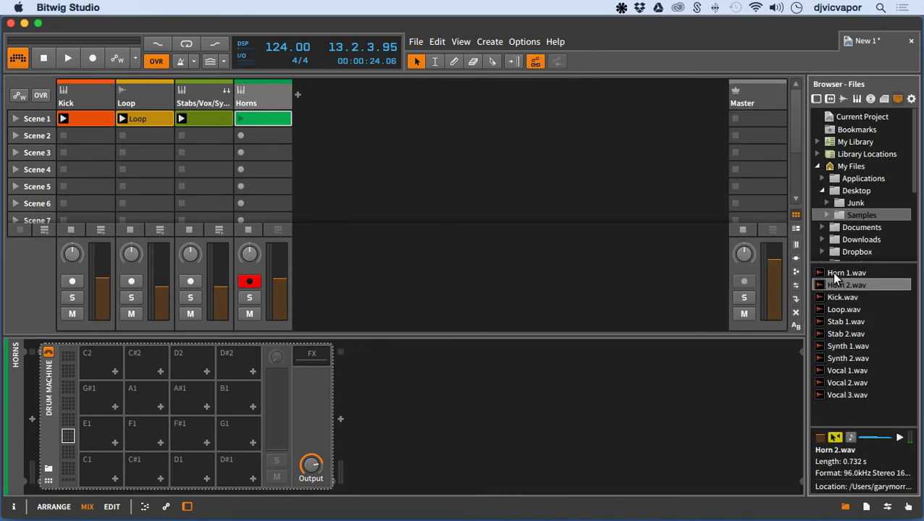
pyautogui.keyDown('shift'); pyautogui.click(831, 272); pyautogui.keyUp('shift')
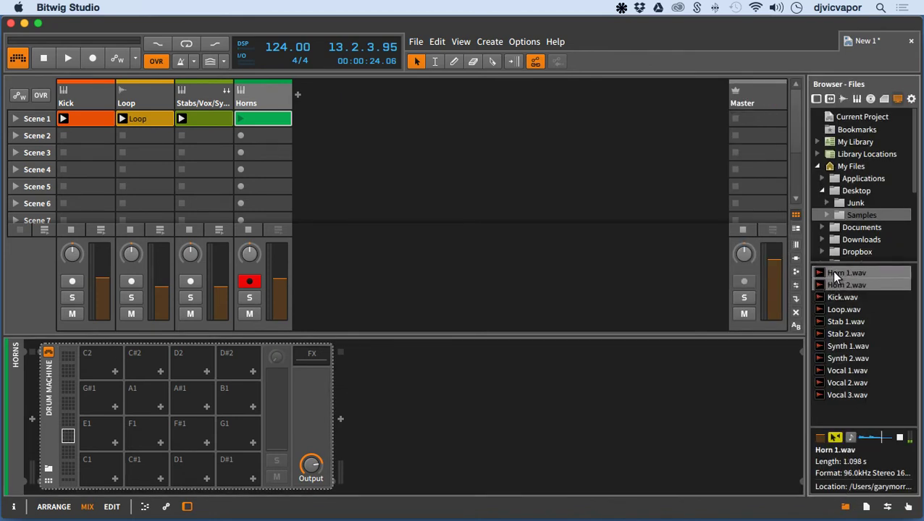
pyautogui.moveTo(832, 271); pyautogui.dragTo(119, 469)
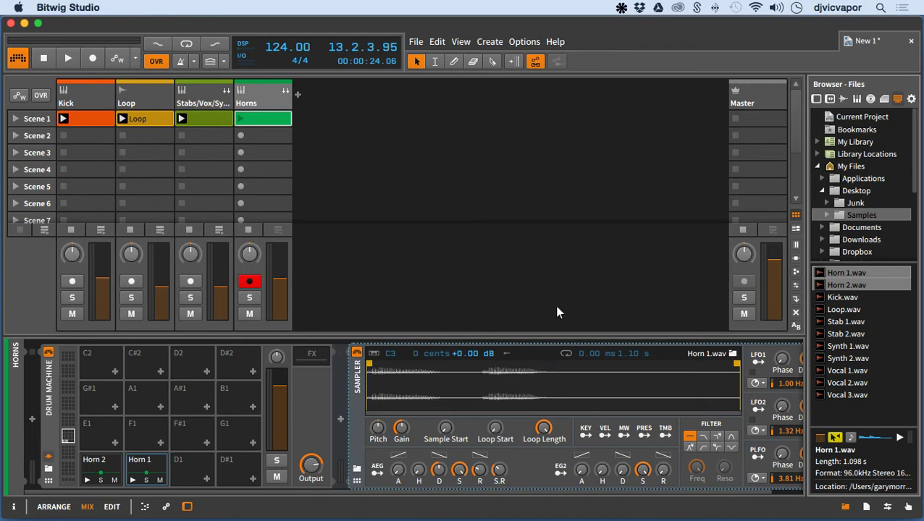
# Step: In the Horns clip, place a Horn 1 note from just after 1.2.3 to 1.4 and a Horn 2 note starting at 1.4
pyautogui.doubleClick(255, 109)
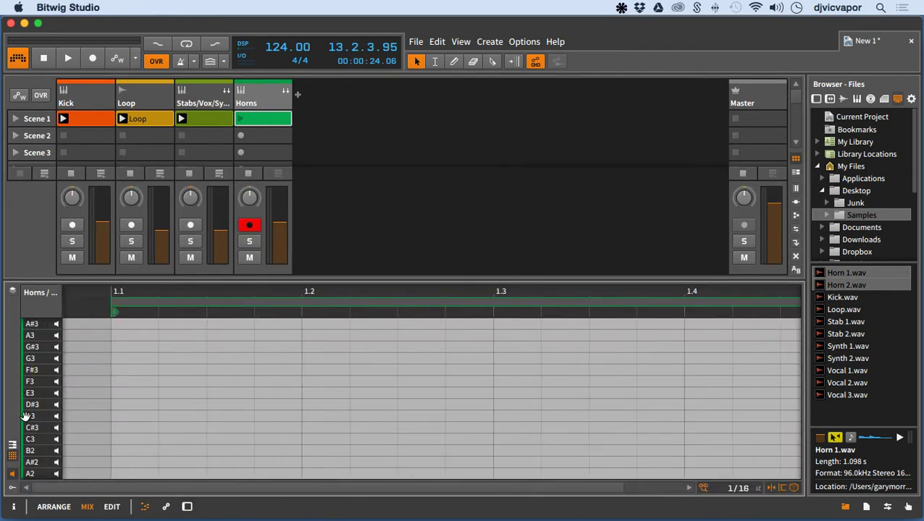
pyautogui.click(11, 450)
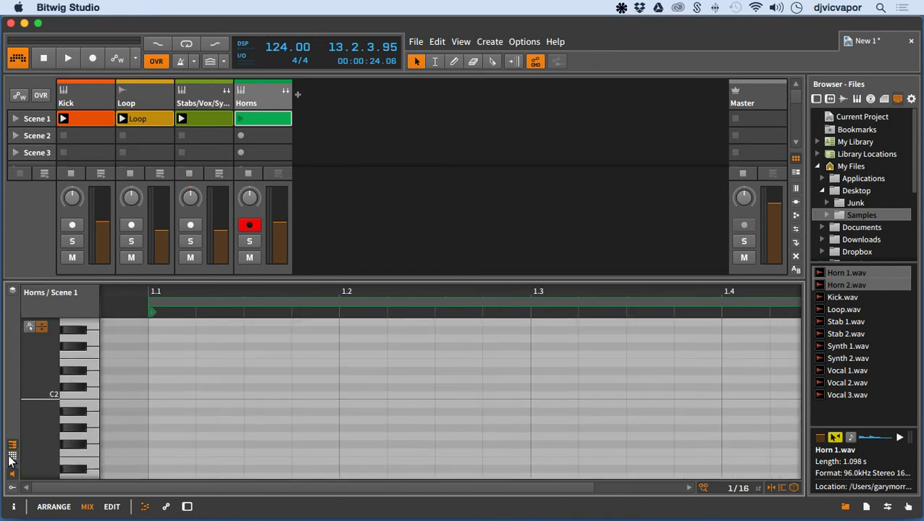
pyautogui.click(12, 455)
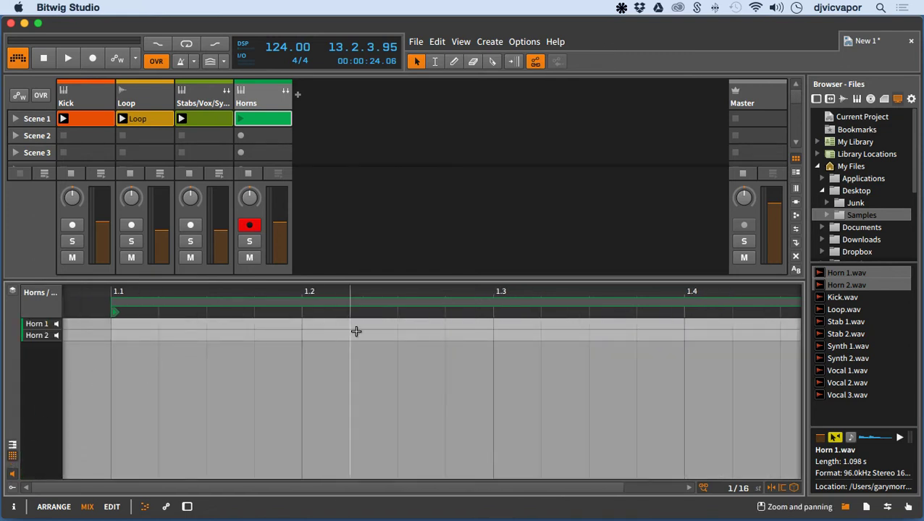
pyautogui.moveTo(370, 298)
pyautogui.mouseDown()
pyautogui.moveTo(393, 335)
pyautogui.moveTo(396, 292)
pyautogui.mouseUp()
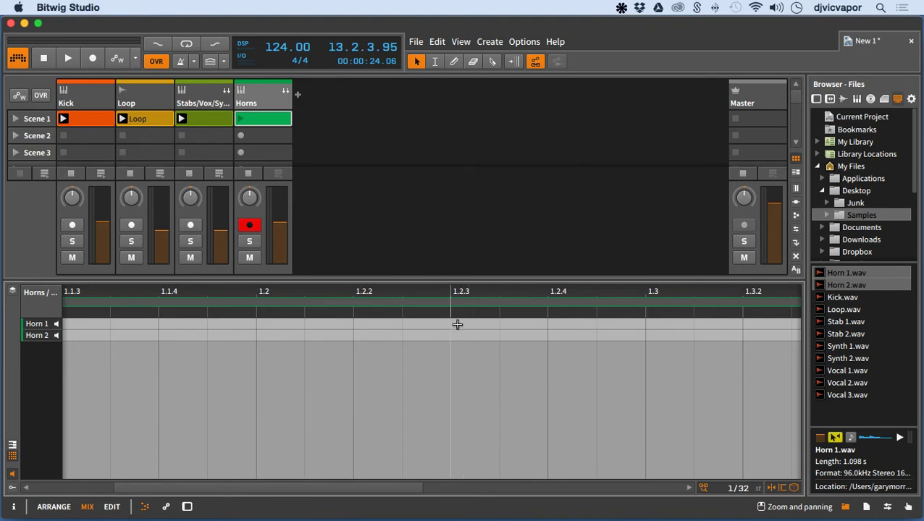
pyautogui.doubleClick(511, 324)
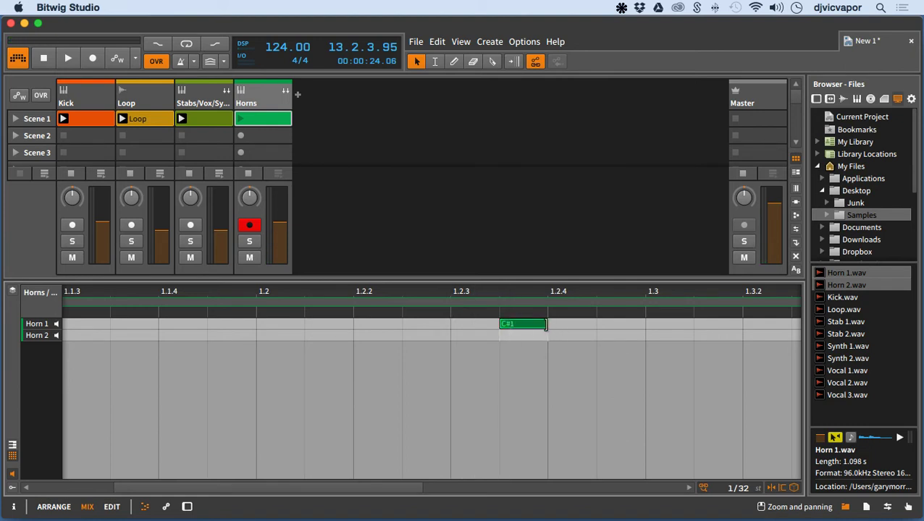
pyautogui.moveTo(556, 293); pyautogui.dragTo(229, 293)
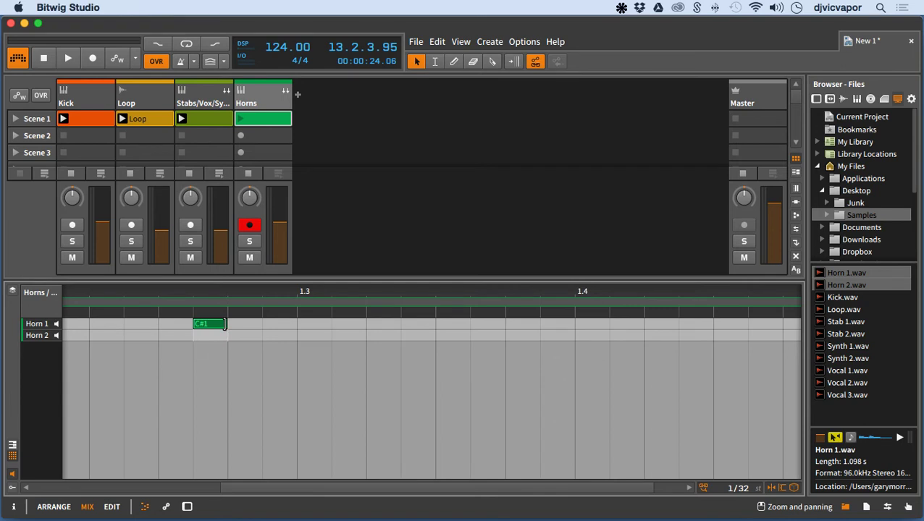
pyautogui.moveTo(225, 324); pyautogui.dragTo(566, 328)
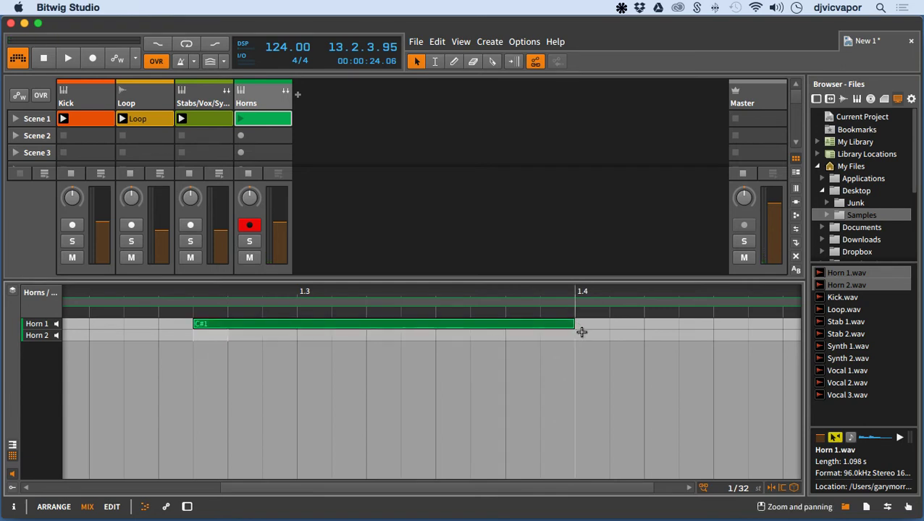
pyautogui.doubleClick(582, 333)
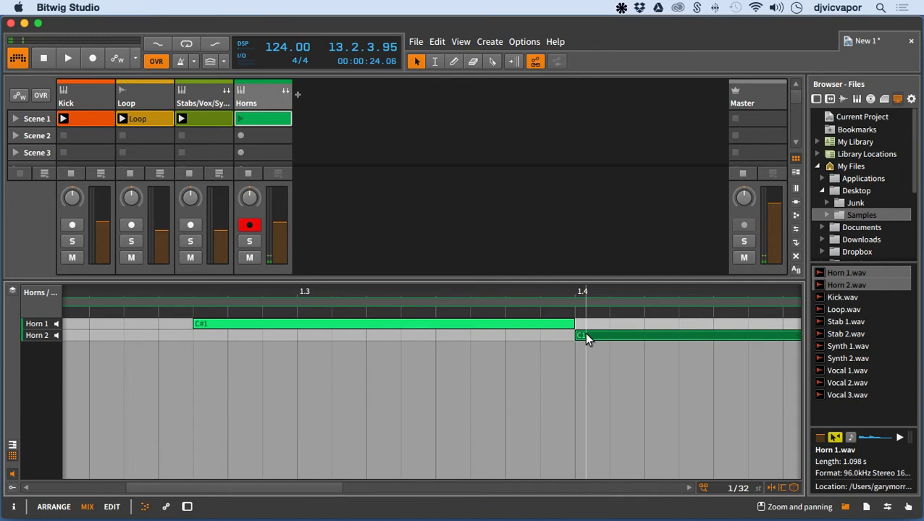
# Step: Play the Horns clip together with the other Scene 1 clips, slightly lower the Horns track's volume, and stop playback
pyautogui.click(236, 119)
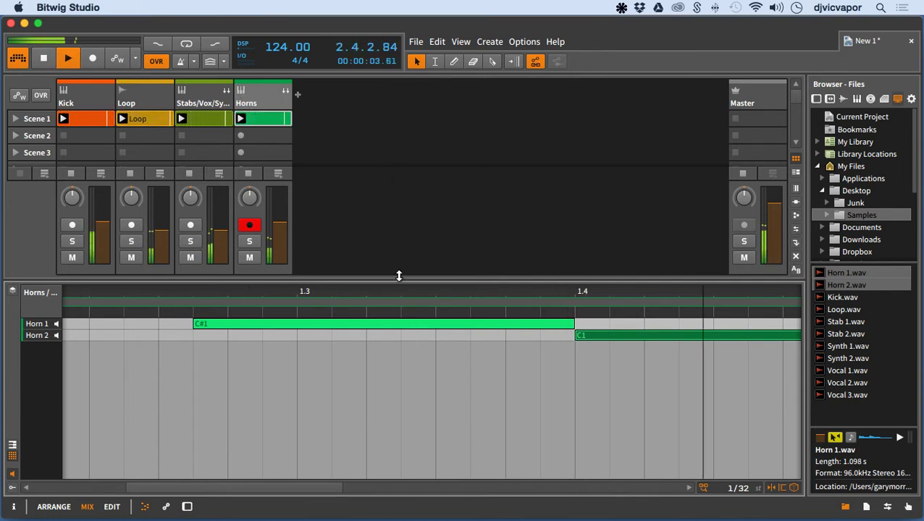
pyautogui.moveTo(398, 289); pyautogui.dragTo(403, 241)
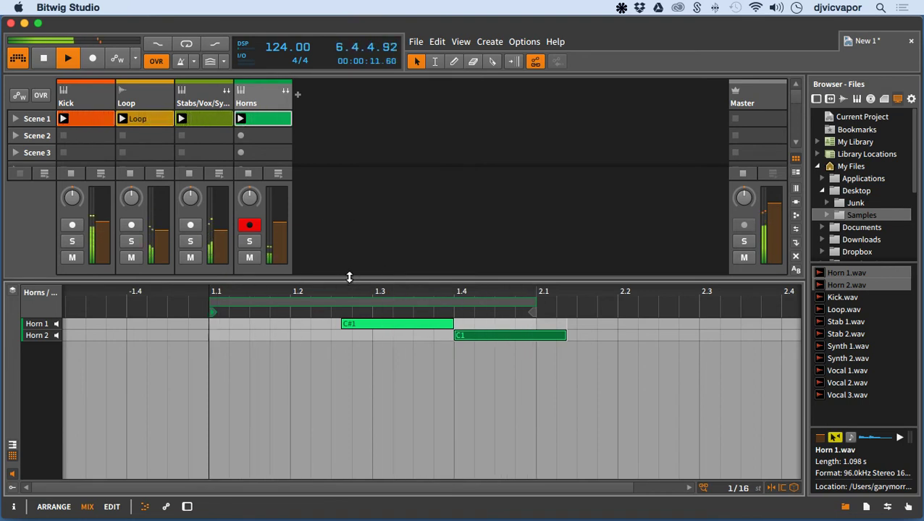
pyautogui.moveTo(350, 277); pyautogui.dragTo(334, 388)
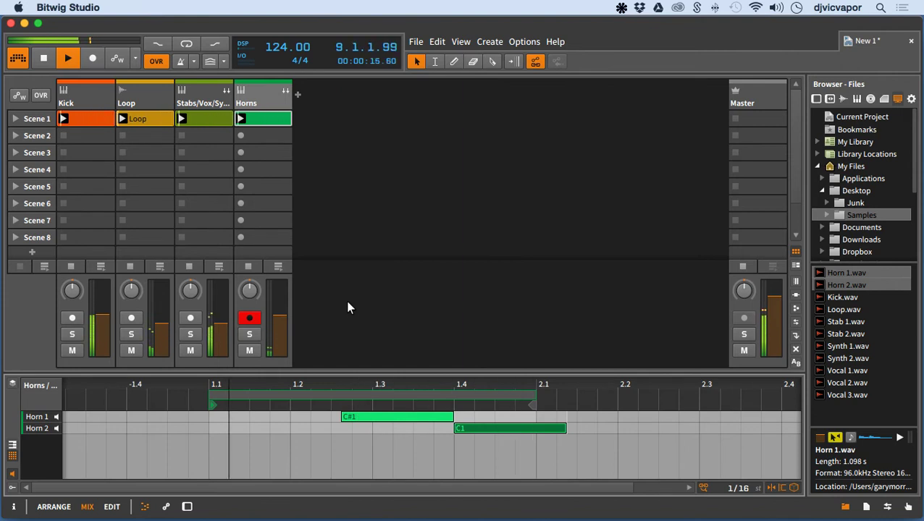
pyautogui.moveTo(279, 316)
pyautogui.moveTo(280, 316); pyautogui.dragTo(280, 319)
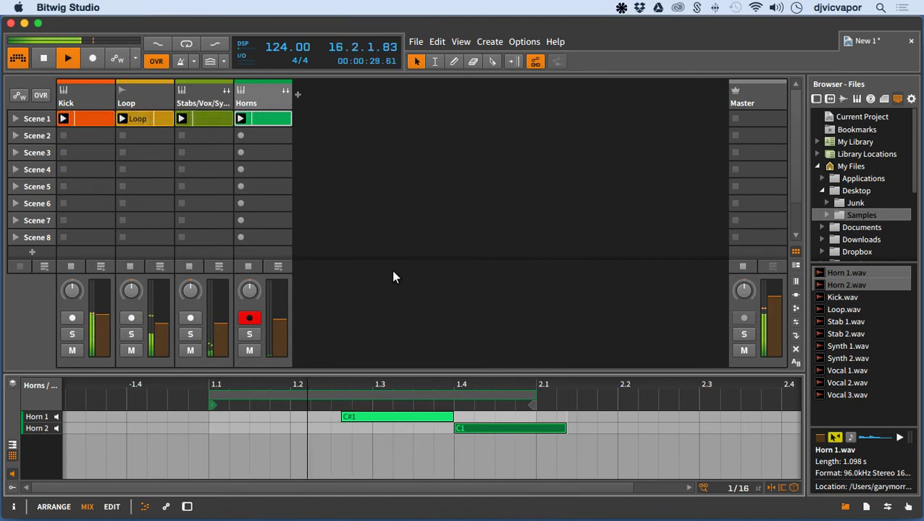
pyautogui.press('space')
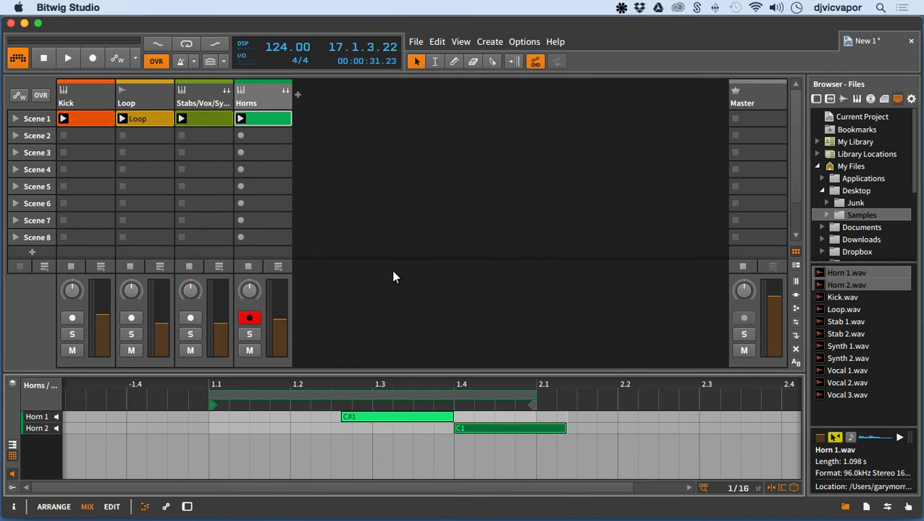
# Step: Add a new track with a Polysynth from Bitwig's Synth devices
pyautogui.click(296, 94)
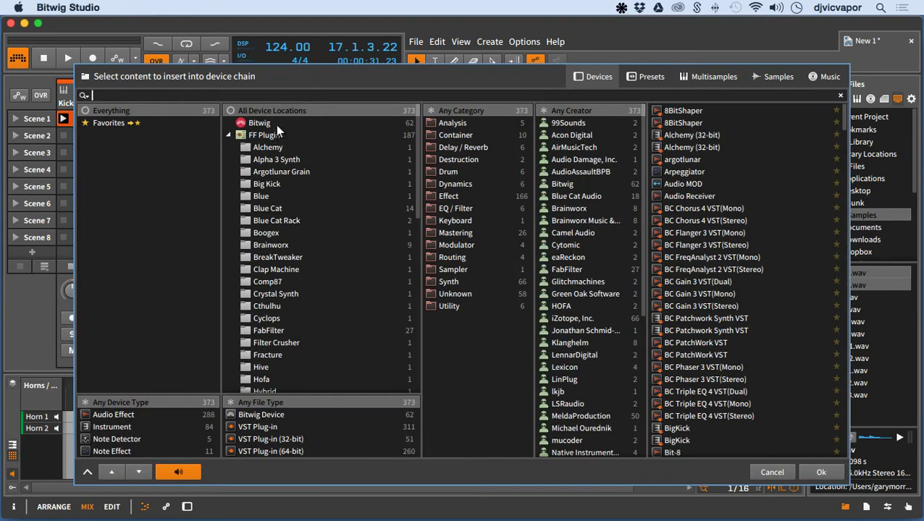
pyautogui.click(276, 123)
pyautogui.click(453, 269)
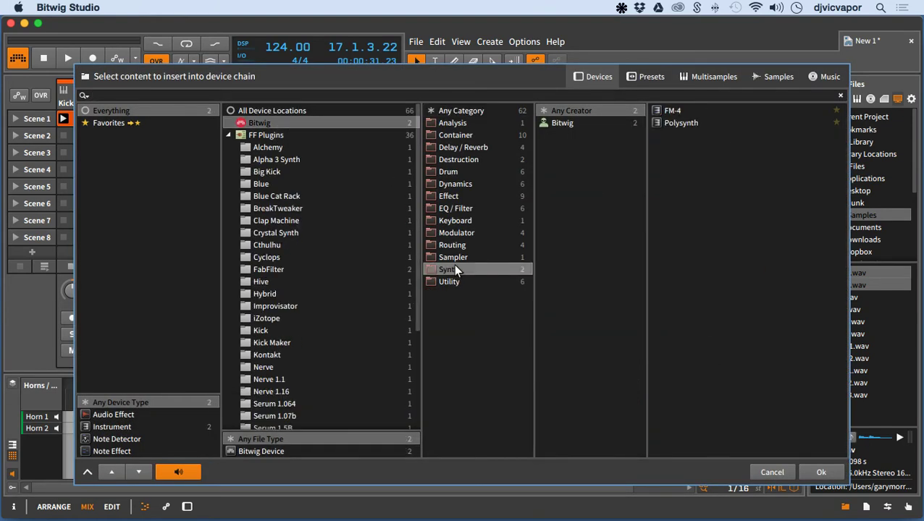
pyautogui.click(671, 124)
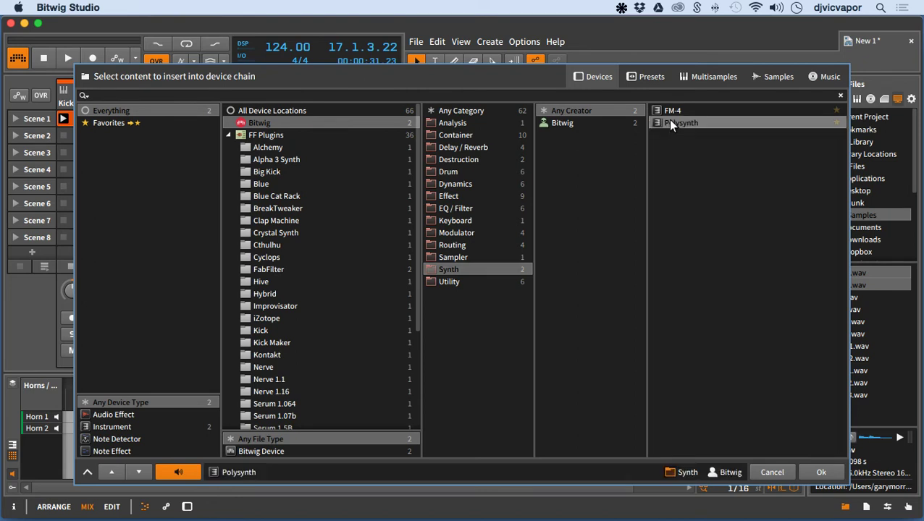
pyautogui.click(817, 472)
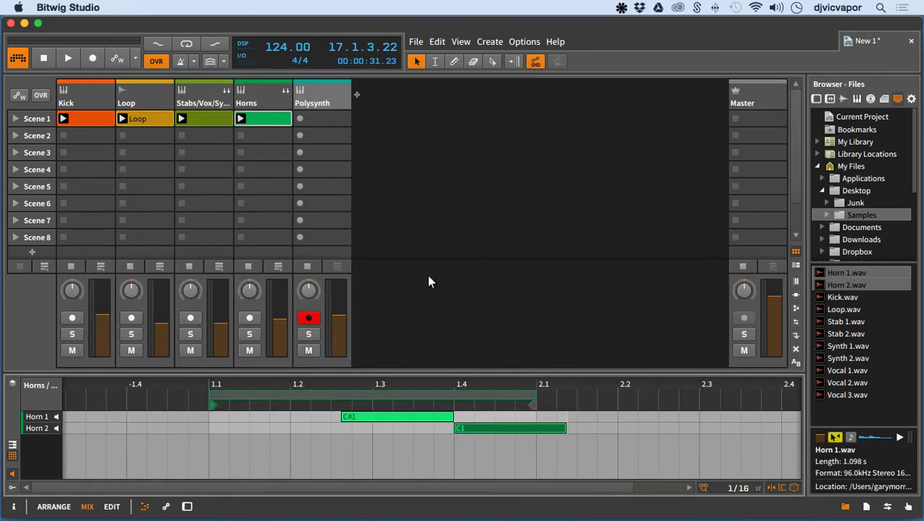
# Step: Rename the new Polysynth track as Bass
pyautogui.click(304, 103)
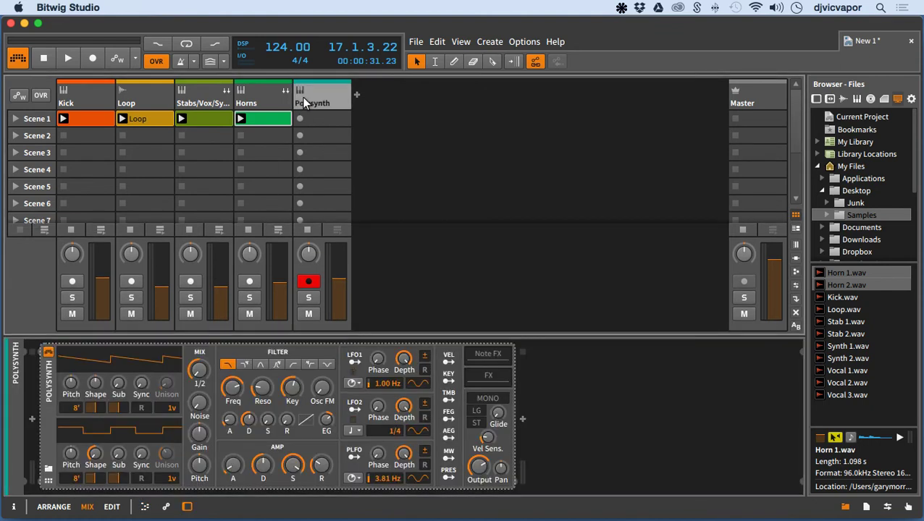
pyautogui.doubleClick(305, 103)
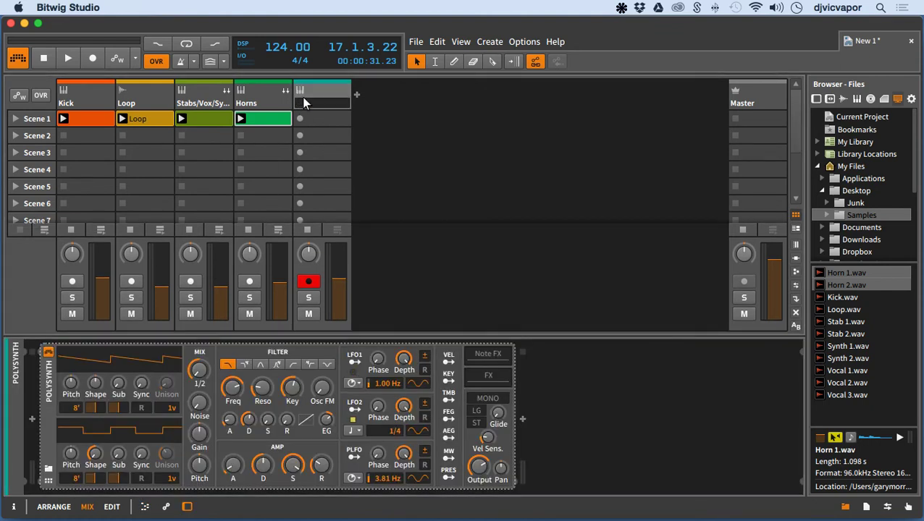
pyautogui.write('Bass')
pyautogui.press('Return')
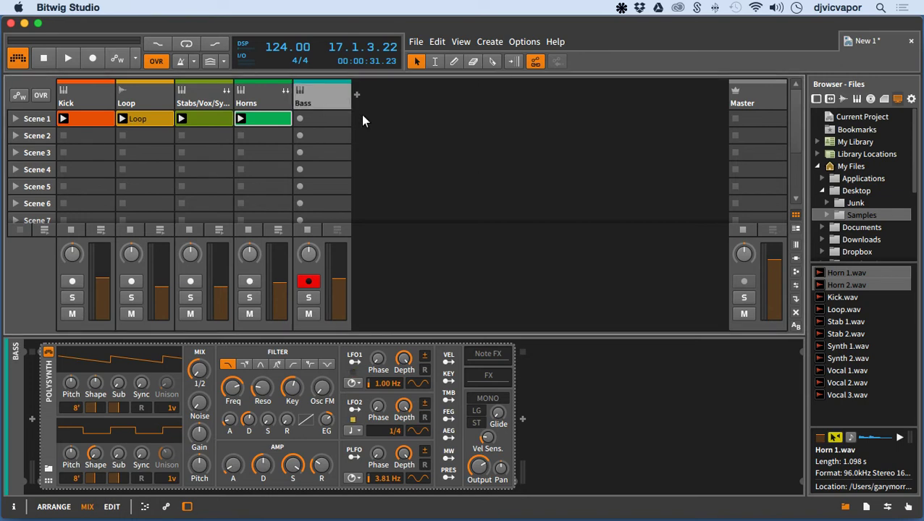
# Step: Create an empty clip on the Bass track in Scene 1 and load the Bass 1 preset into its Polysynth
pyautogui.click(337, 117)
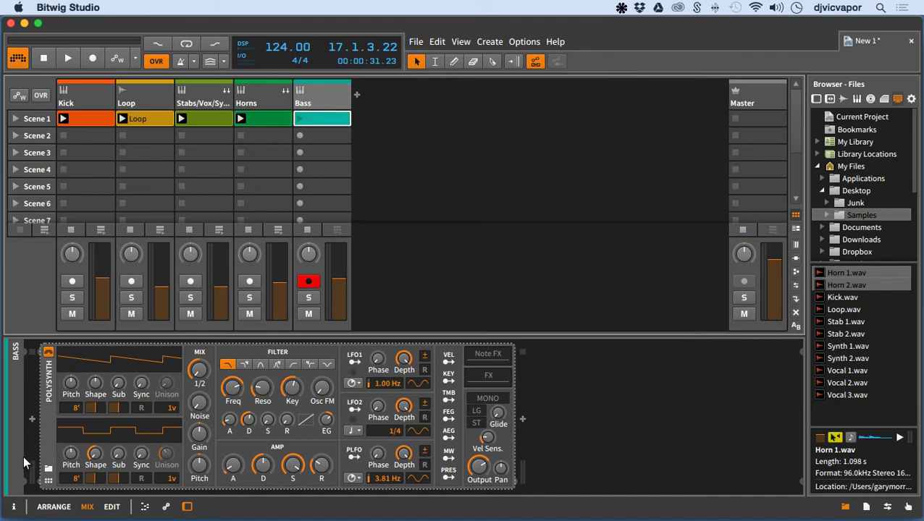
pyautogui.click(48, 470)
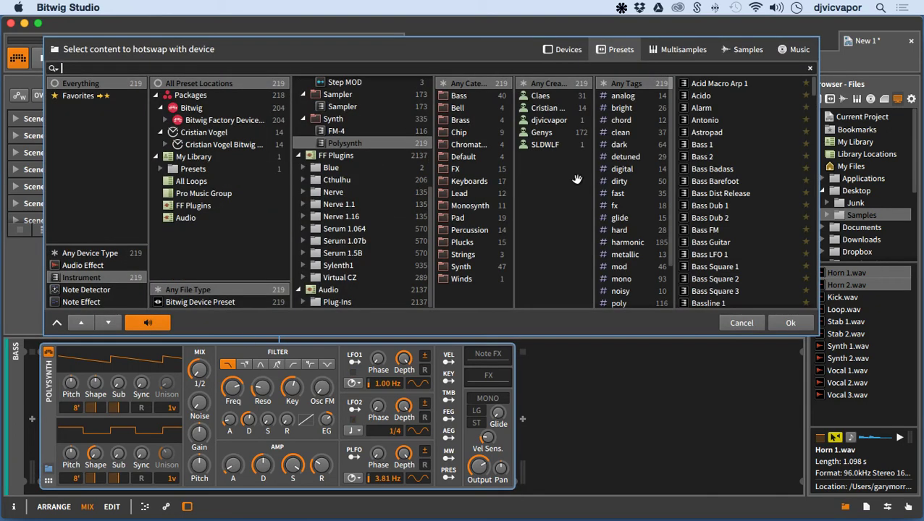
pyautogui.click(697, 145)
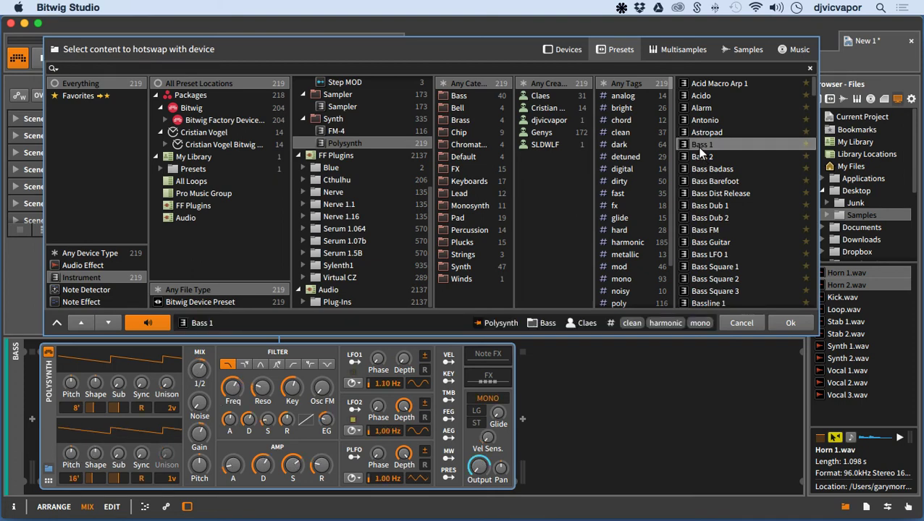
pyautogui.scroll(-1, 703, 168)
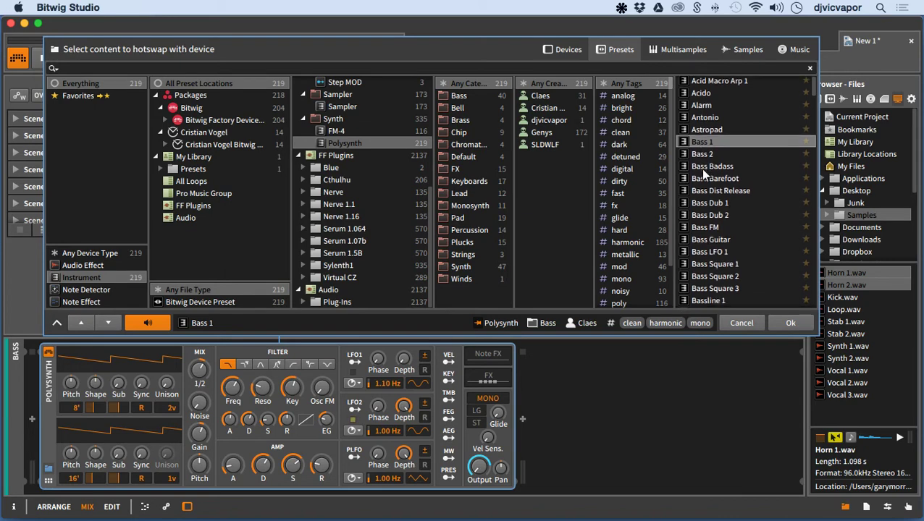
pyautogui.click(778, 330)
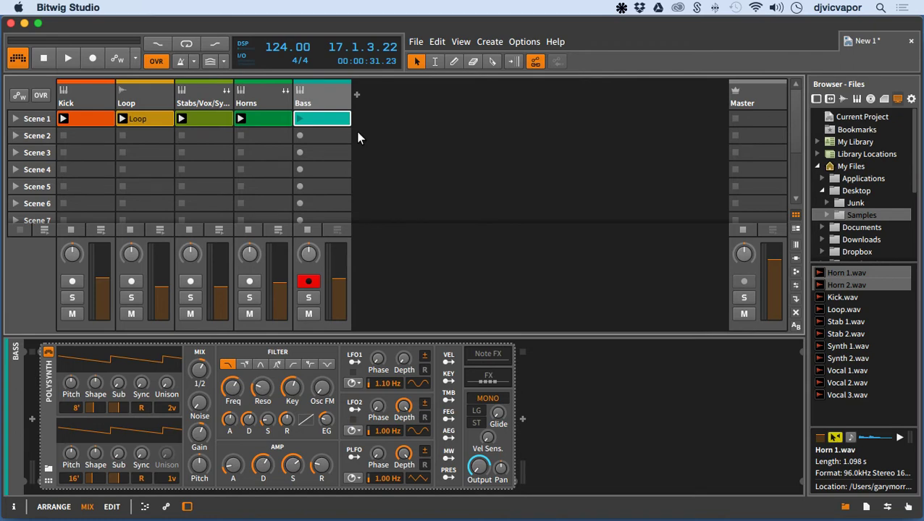
# Step: In the Bass clip's piano roll, place an A#1 note at 1.1 lasting three sixteenths
pyautogui.doubleClick(335, 119)
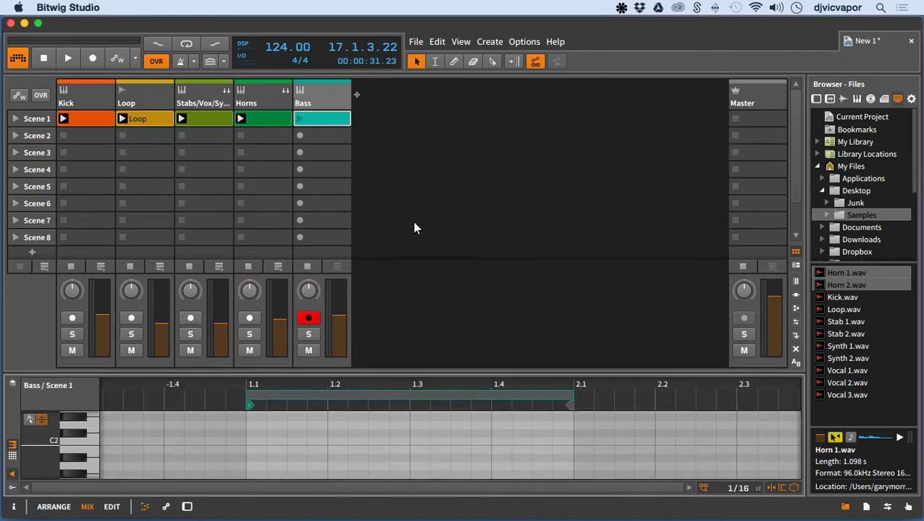
pyautogui.moveTo(424, 376); pyautogui.dragTo(419, 197)
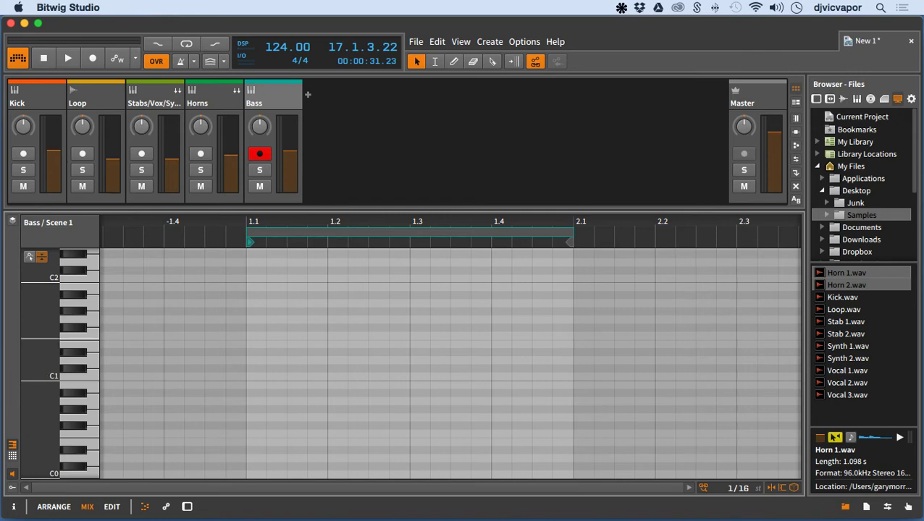
pyautogui.scroll(5, 449, 362)
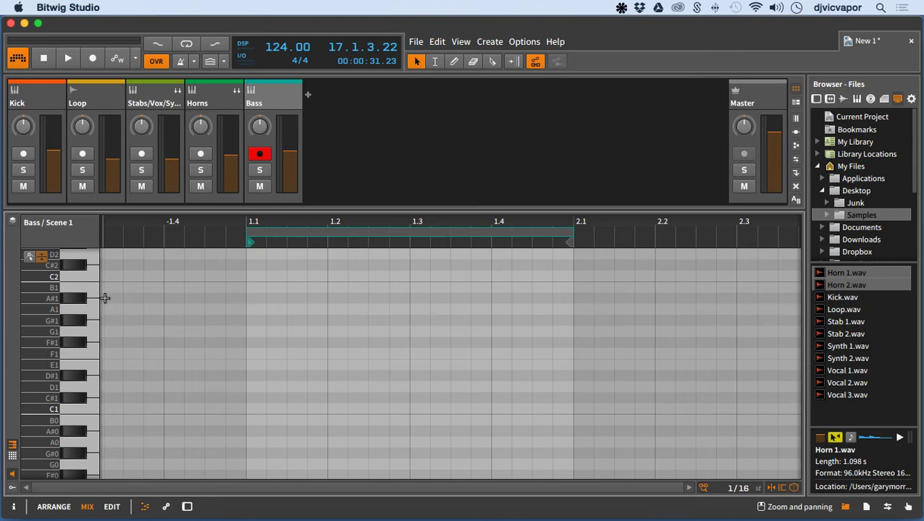
pyautogui.doubleClick(255, 297)
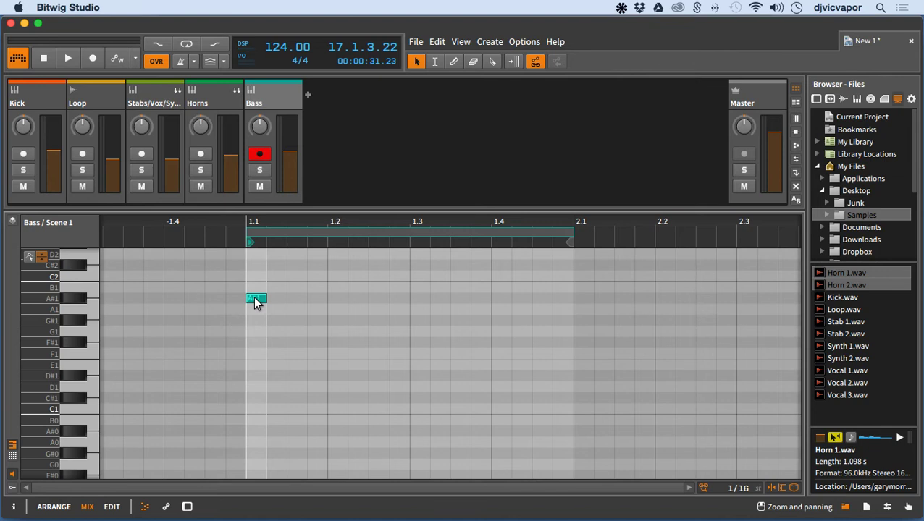
pyautogui.moveTo(263, 298); pyautogui.dragTo(299, 295)
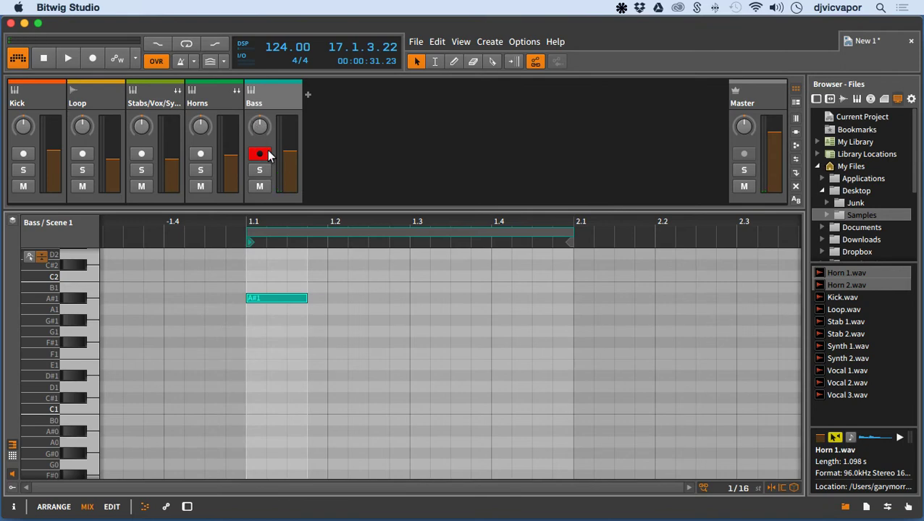
# Step: Play the Bass clip and add C#1 notes: one of three sixteenths at 1.2 and two back-to-back eighths from 1.4
pyautogui.moveTo(305, 209); pyautogui.dragTo(292, 273)
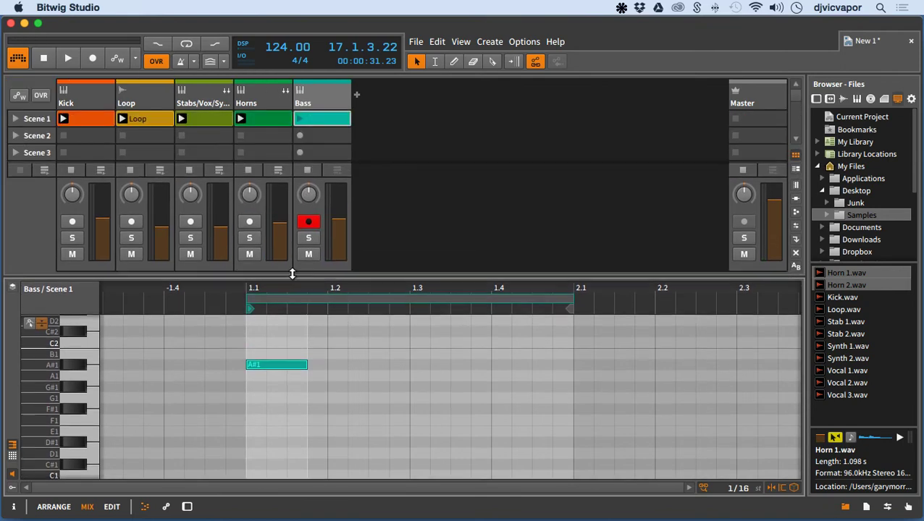
pyautogui.click(300, 119)
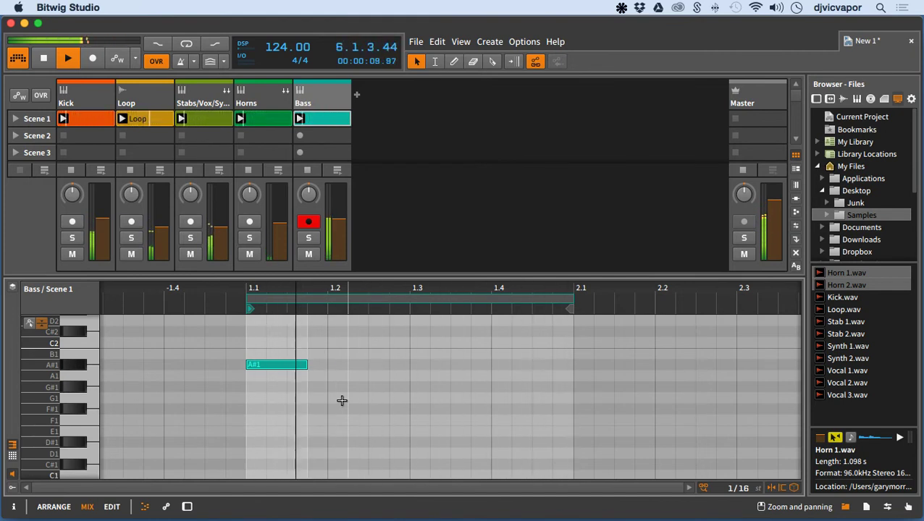
pyautogui.doubleClick(333, 464)
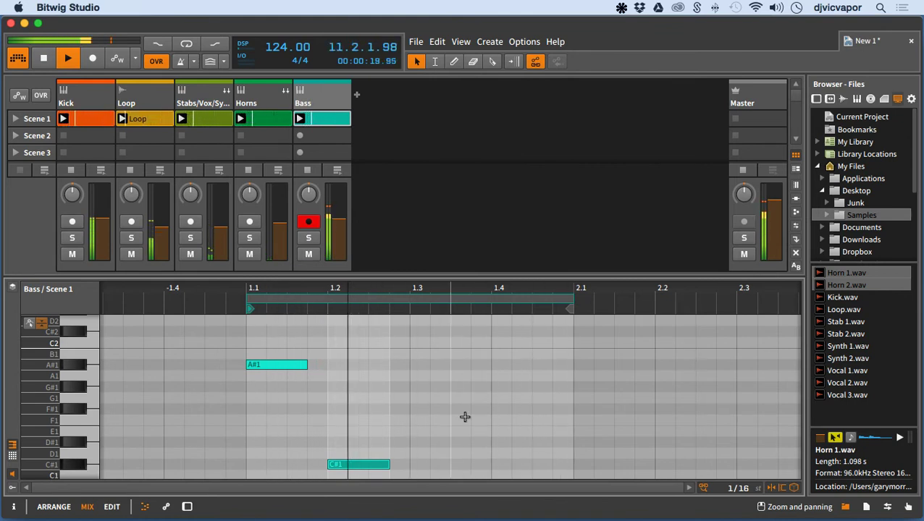
pyautogui.doubleClick(499, 464)
pyautogui.moveTo(553, 464); pyautogui.dragTo(532, 465)
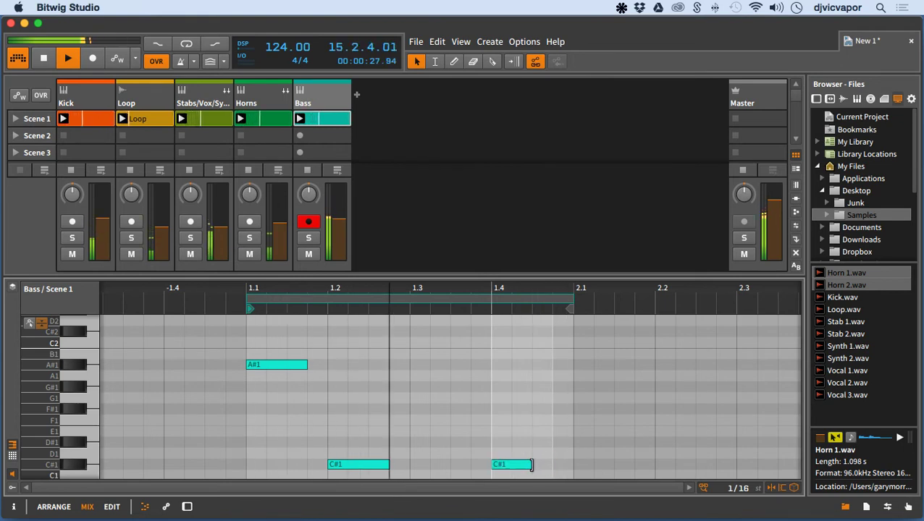
pyautogui.press('super+d')
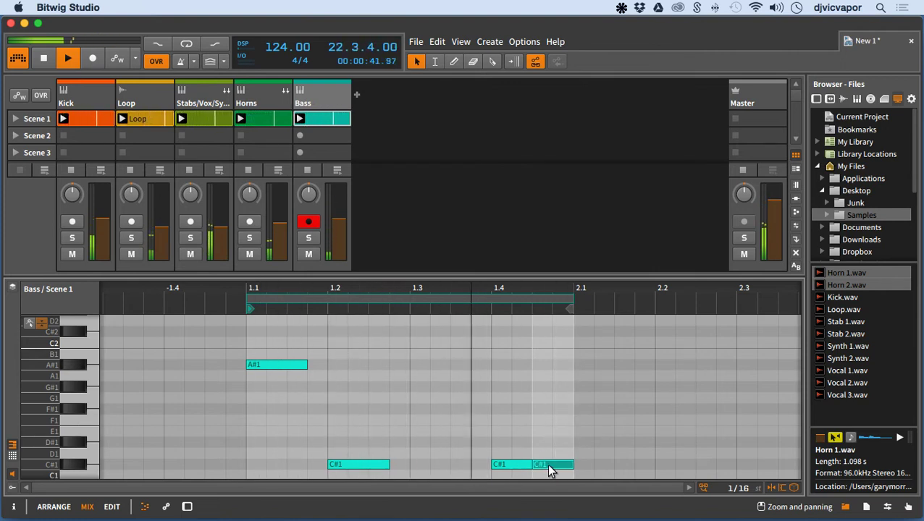
# Step: Raise the last C#1 note of the Bass clip to F1 and place a copy of the first A#1 note midway between 1.2.3 and 1.2.4
pyautogui.moveTo(549, 470); pyautogui.dragTo(548, 422)
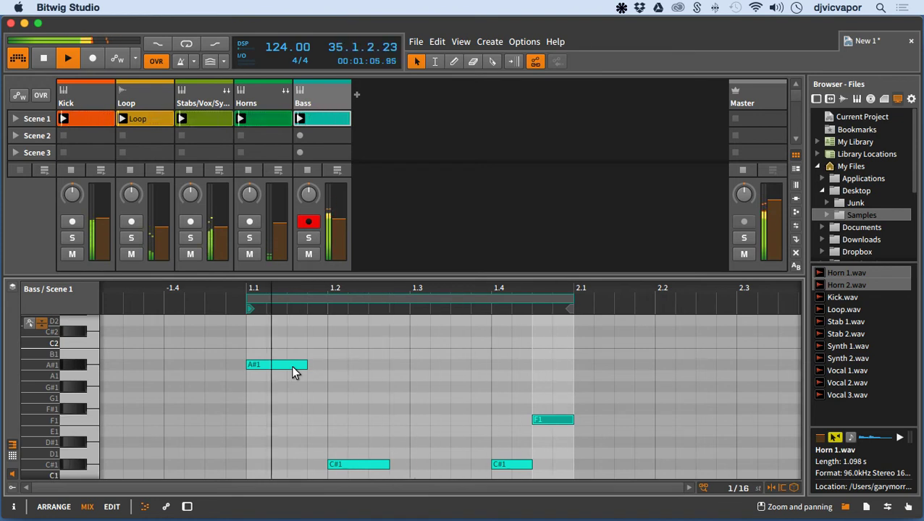
pyautogui.moveTo(444, 290); pyautogui.dragTo(391, 329)
pyautogui.scroll(5, 449, 377)
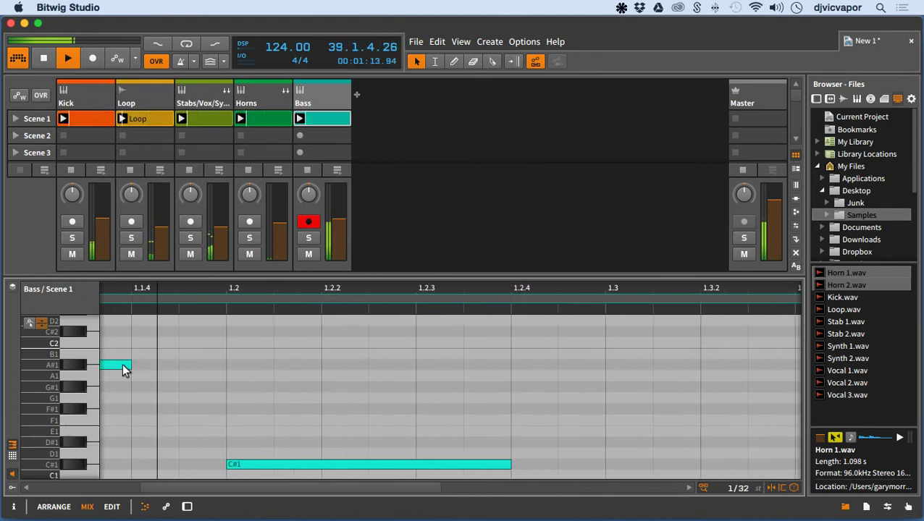
pyautogui.moveTo(180, 366); pyautogui.dragTo(484, 375)
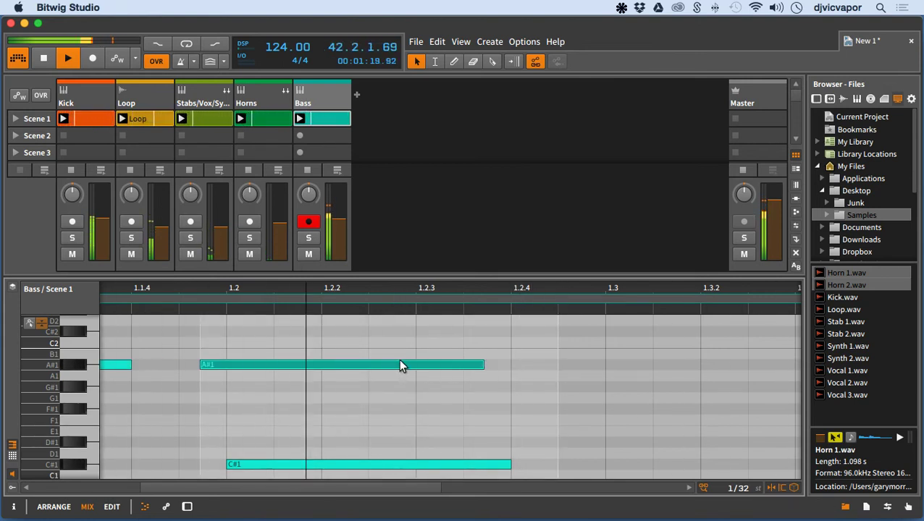
pyautogui.moveTo(400, 364); pyautogui.dragTo(671, 372)
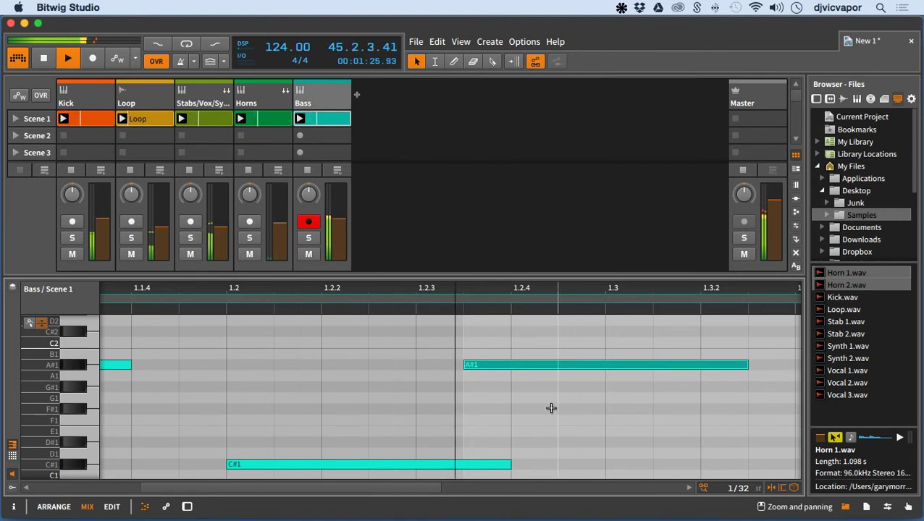
pyautogui.scroll(-5, 493, 288)
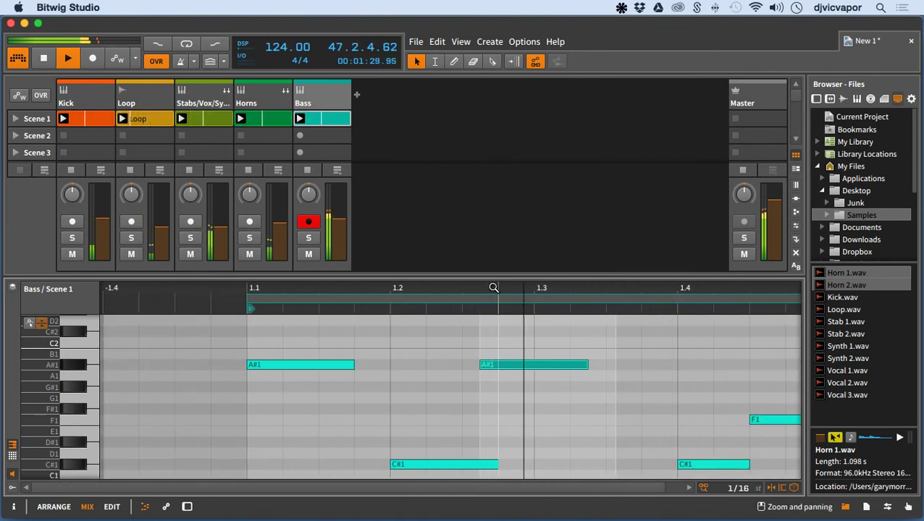
# Step: Try the copied A#1 note a sixteenth later and nudge it back to midway between 1.2.3 and 1.2.4
pyautogui.press('Right')
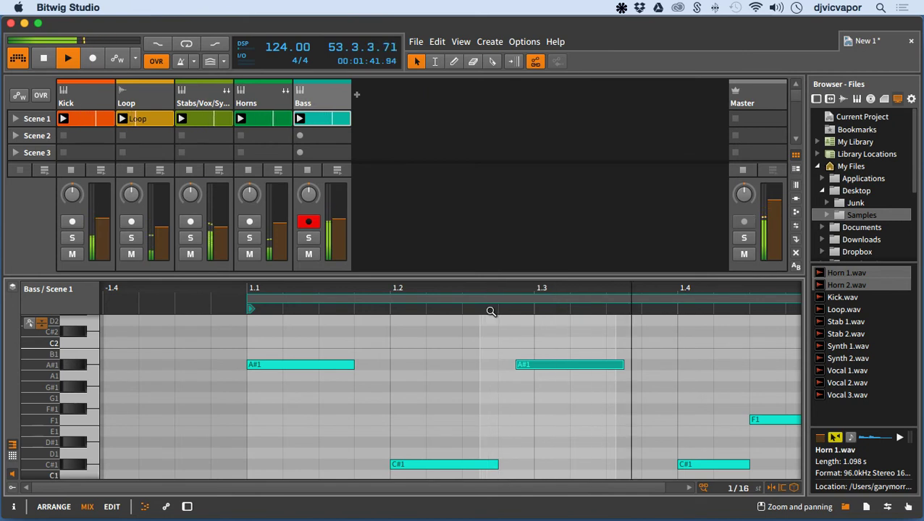
pyautogui.moveTo(477, 290); pyautogui.dragTo(469, 310)
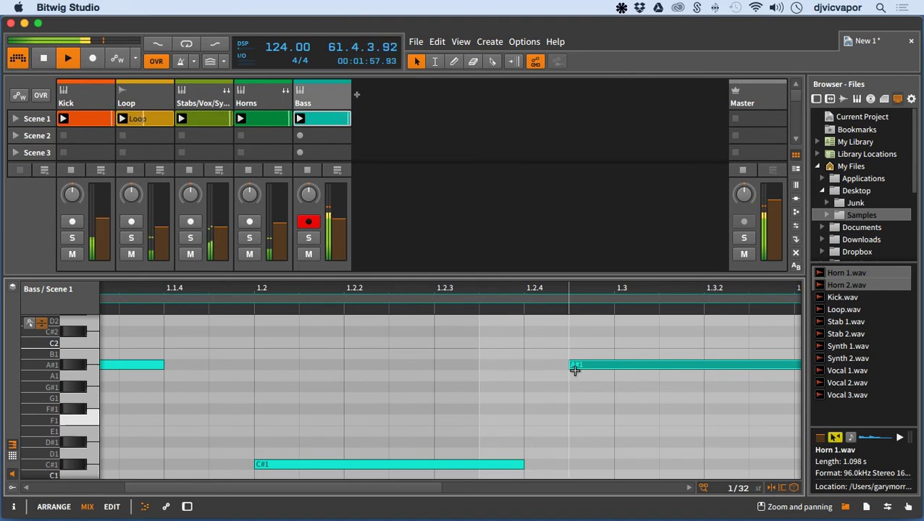
pyautogui.press('Left')
pyautogui.press('Left')
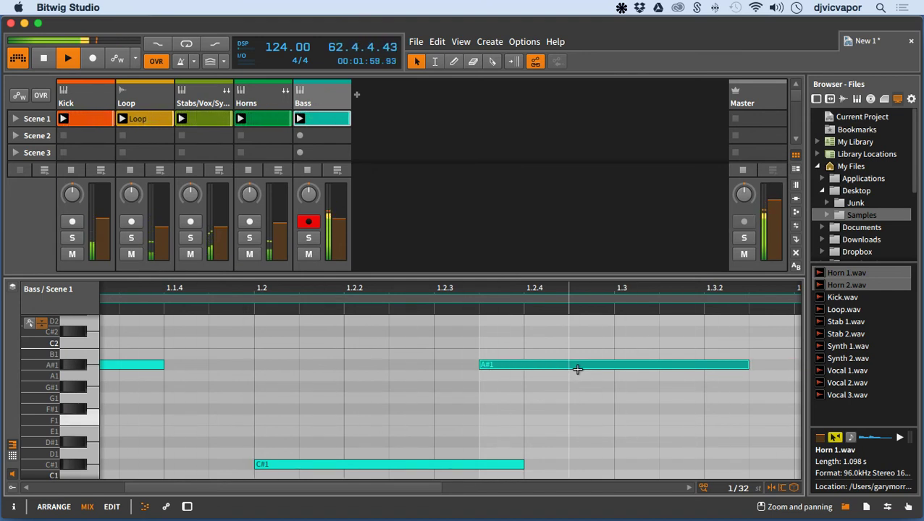
# Step: Shorten the C#1 note at 1.2 to a thirty-second and switch the note editor to show only the used pitches
pyautogui.moveTo(523, 465); pyautogui.dragTo(344, 470)
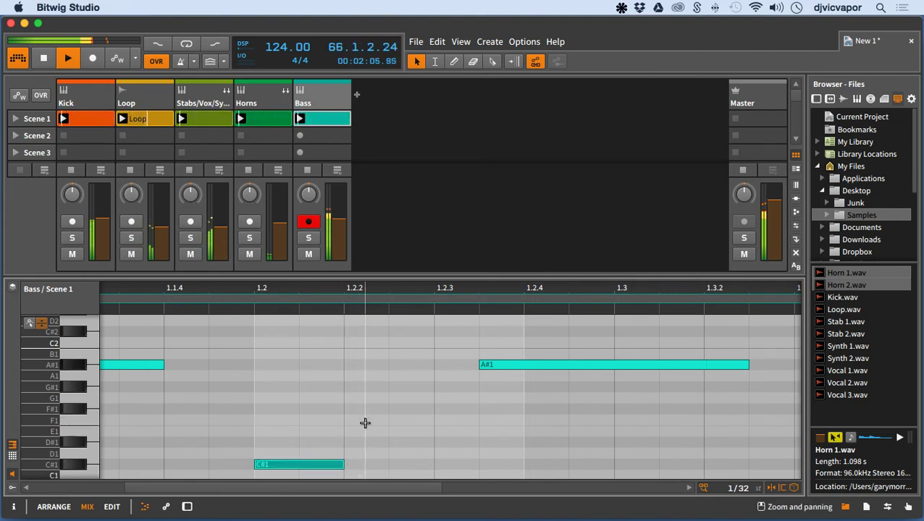
pyautogui.moveTo(339, 467); pyautogui.dragTo(307, 464)
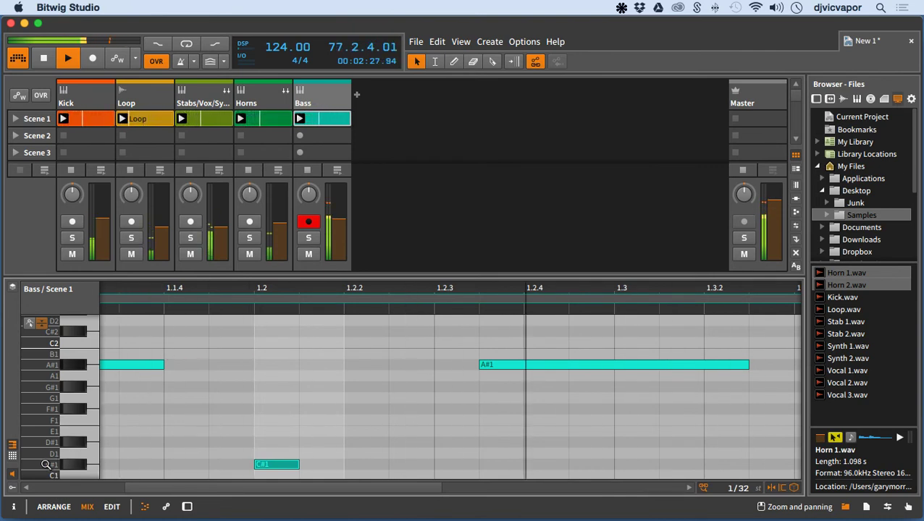
pyautogui.click(12, 456)
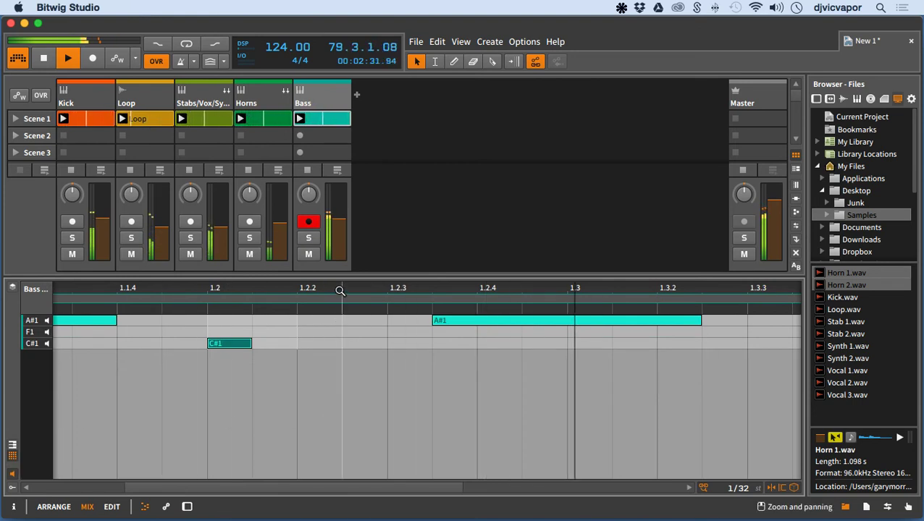
pyautogui.moveTo(341, 288); pyautogui.dragTo(305, 246)
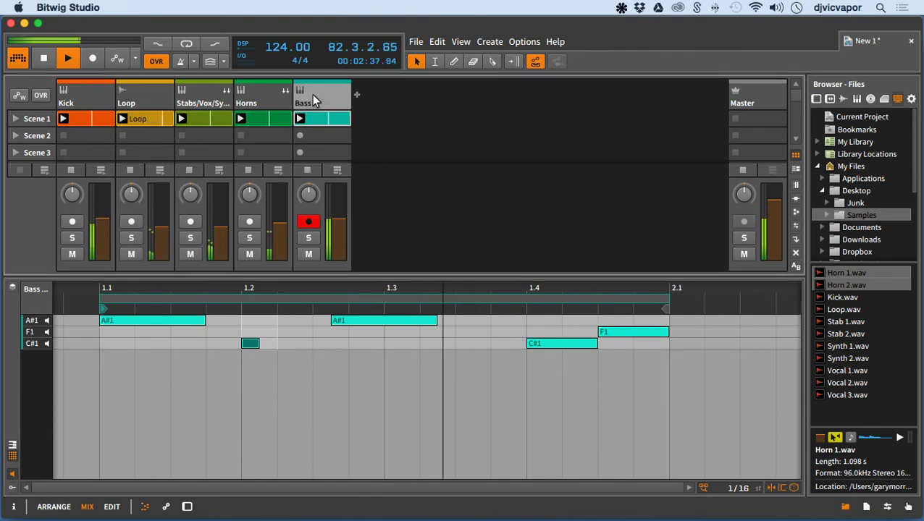
# Step: Open the preset browser of the Bass track's Polysynth and audition Bass 2, Bass FM and Bassline 1
pyautogui.press('d')
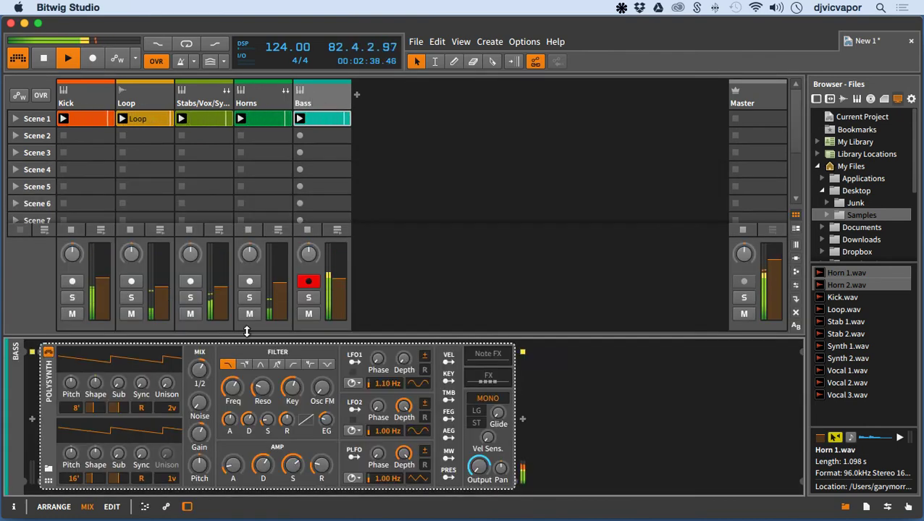
pyautogui.click(48, 469)
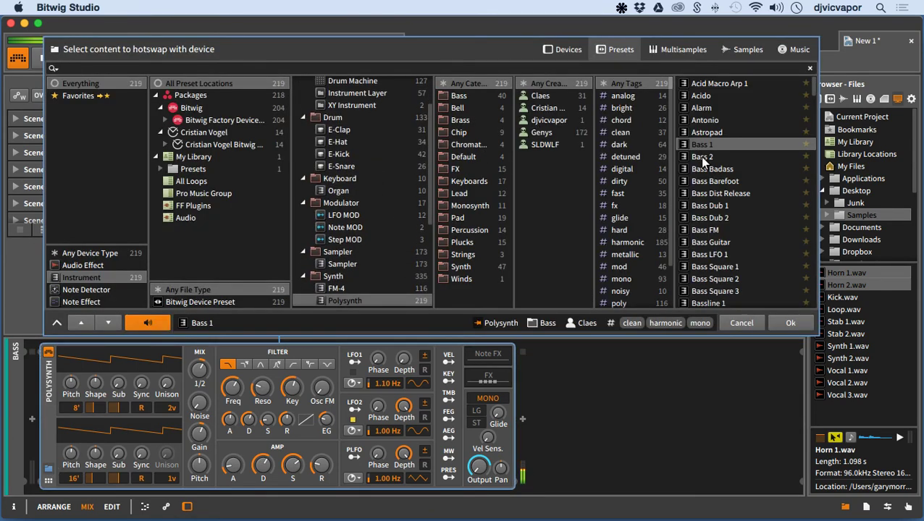
pyautogui.click(702, 158)
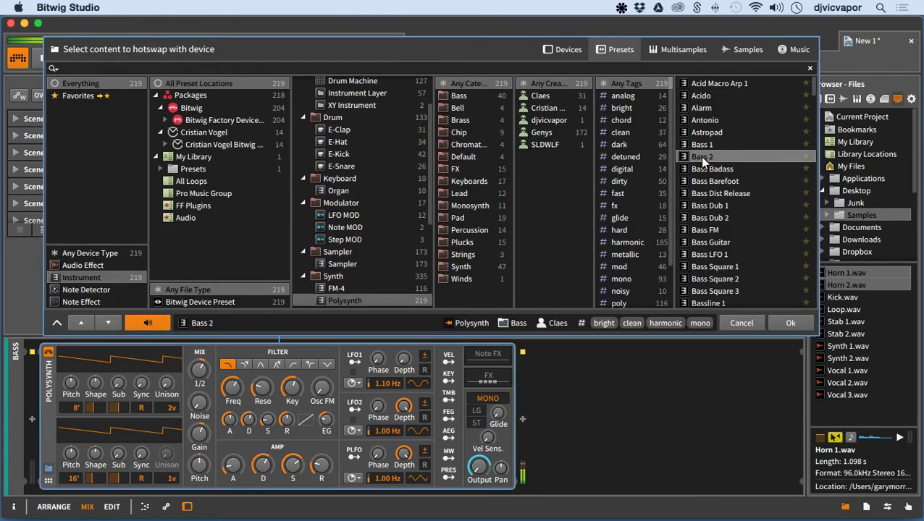
pyautogui.click(702, 230)
pyautogui.scroll(-2, 712, 192)
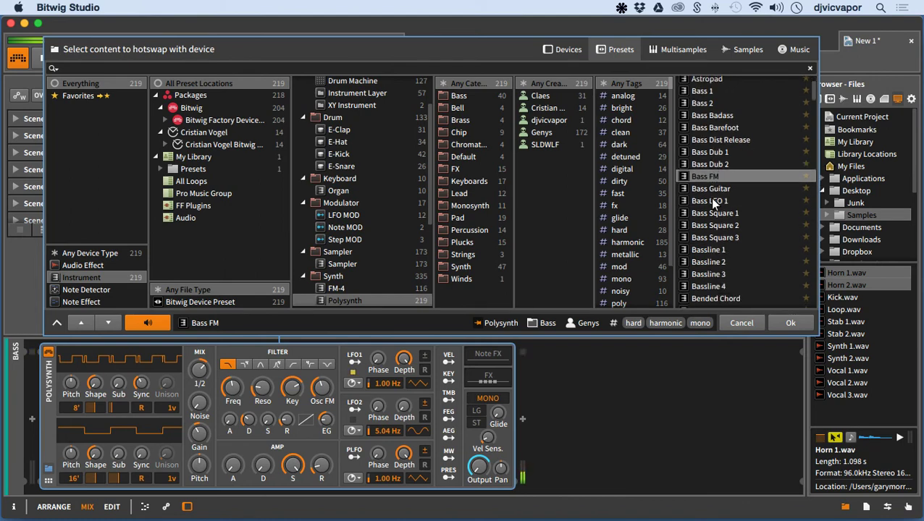
pyautogui.click(702, 250)
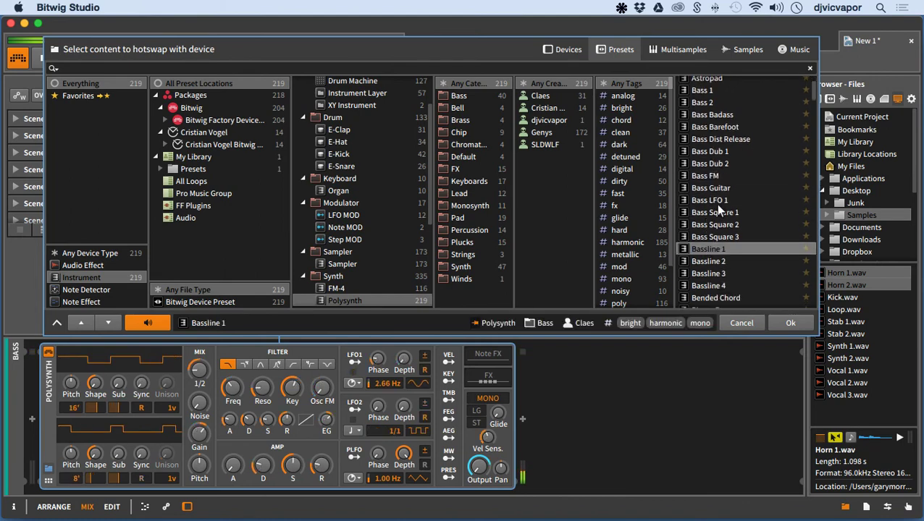
pyautogui.scroll(-2, 717, 211)
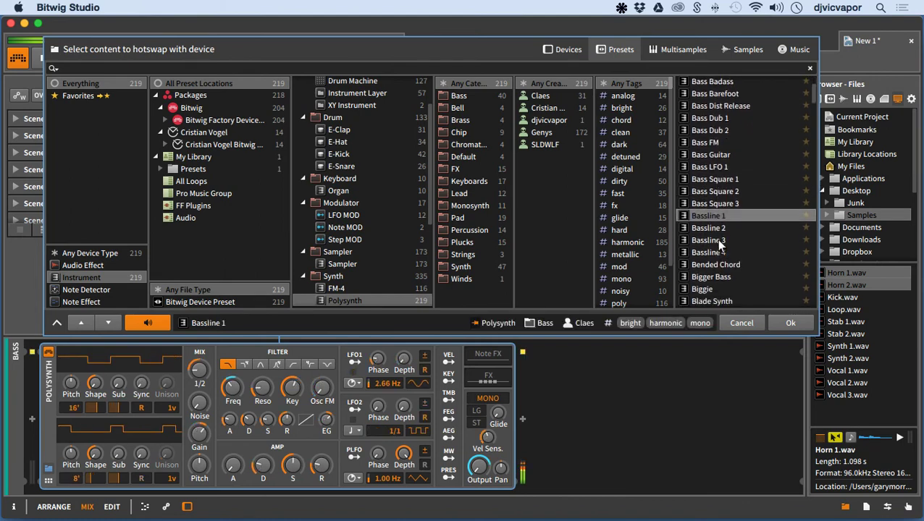
# Step: Audition the Bassline 2, Bassline 3 and Bassline 4 presets in the Polysynth
pyautogui.click(720, 231)
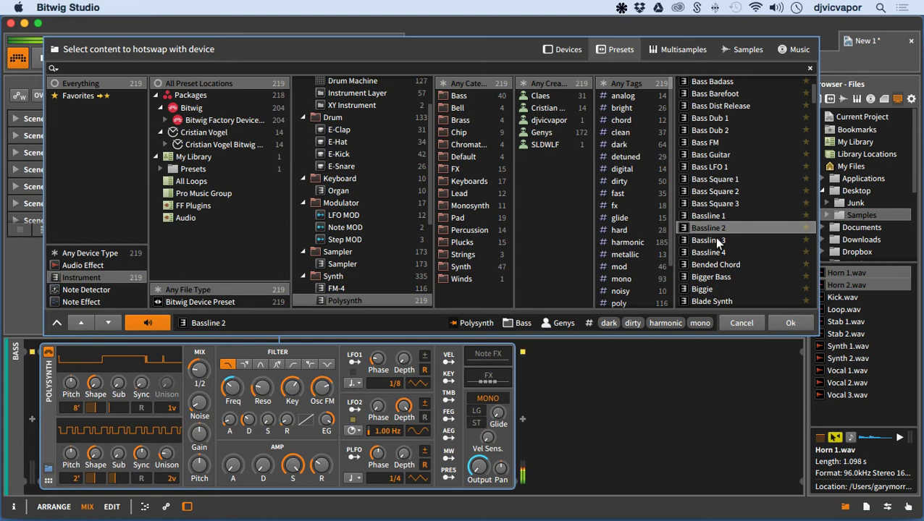
pyautogui.click(717, 243)
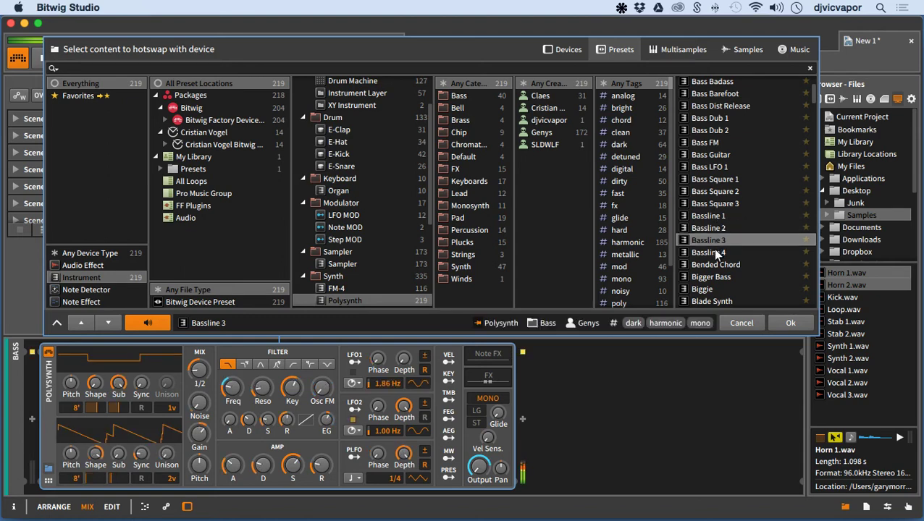
pyautogui.click(716, 254)
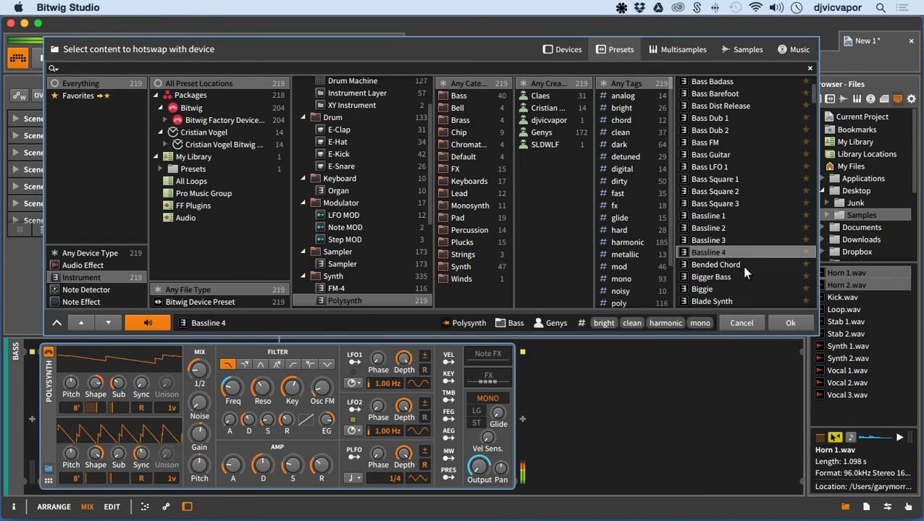
pyautogui.scroll(-4, 737, 239)
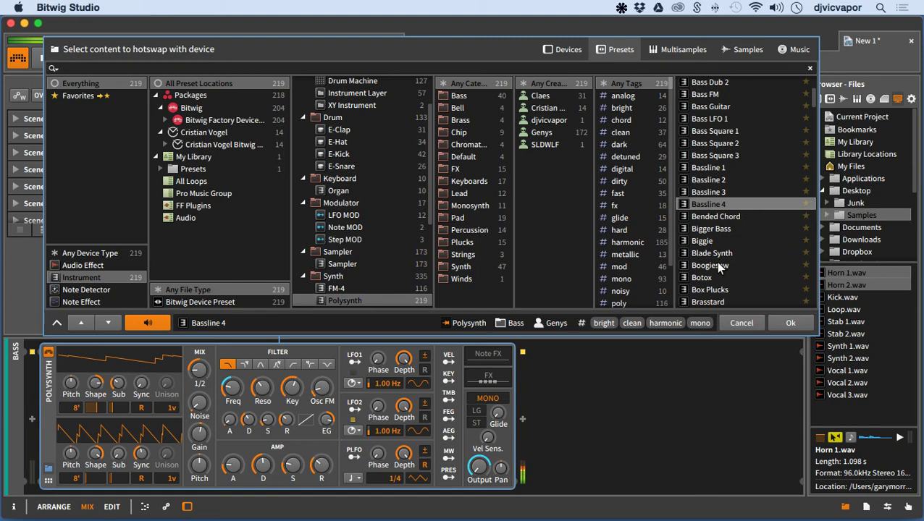
# Step: Audition the Boogiesaw, Box Plucks, Chaos, Commodore and Bigger Bass presets in the Polysynth
pyautogui.click(719, 265)
pyautogui.scroll(-2, 740, 246)
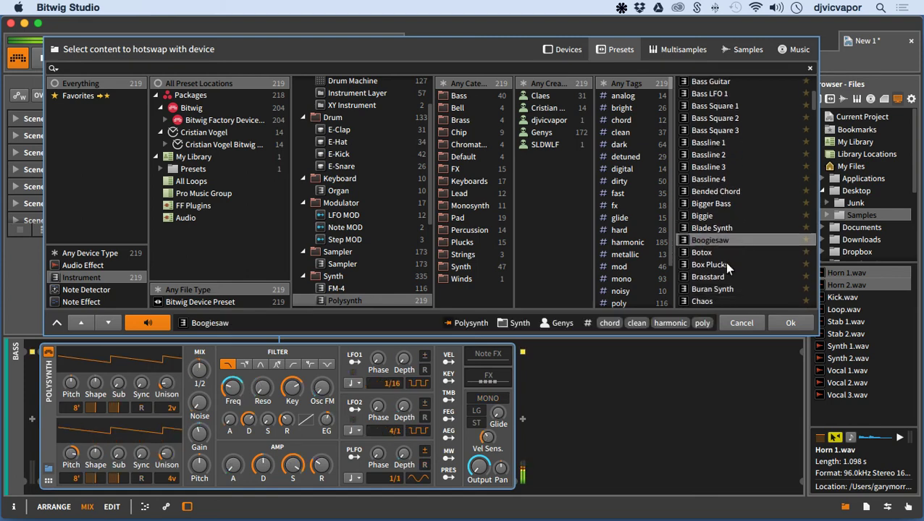
pyautogui.click(728, 268)
pyautogui.scroll(-4, 739, 250)
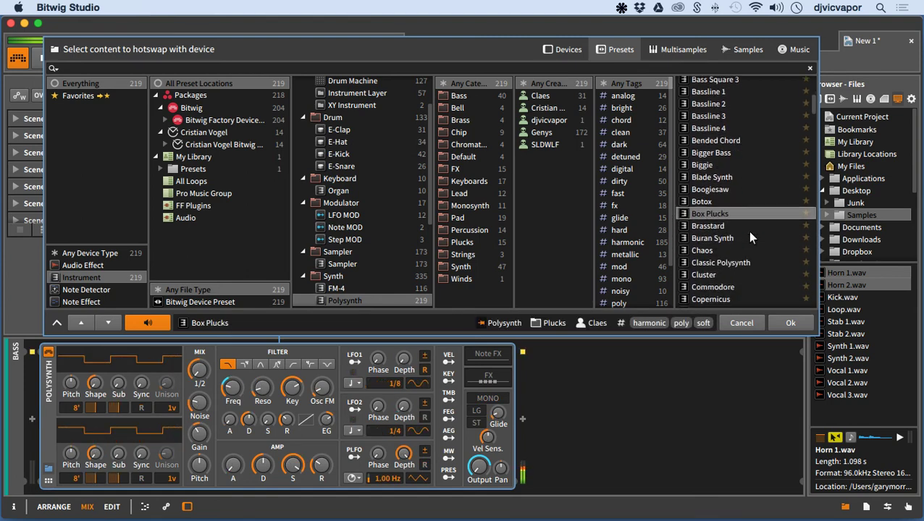
pyautogui.click(713, 252)
pyautogui.scroll(-1, 764, 230)
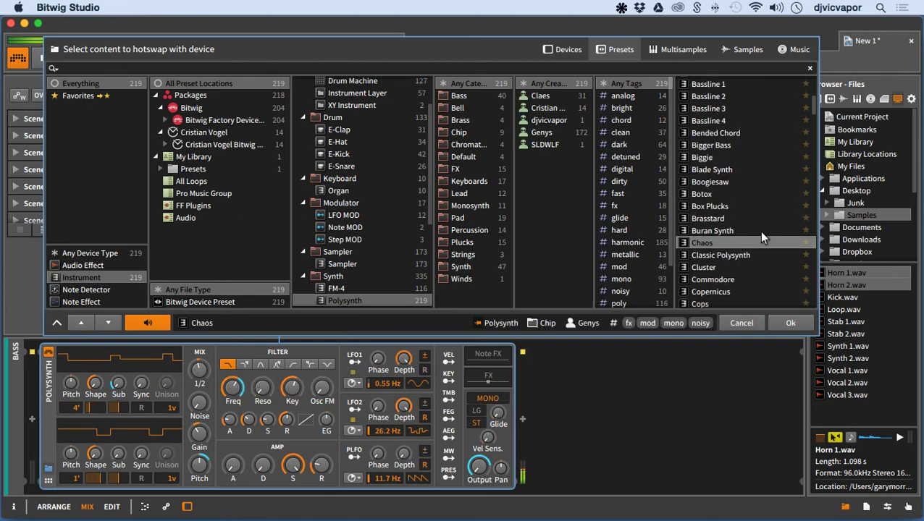
pyautogui.click(742, 279)
pyautogui.scroll(-1, 762, 229)
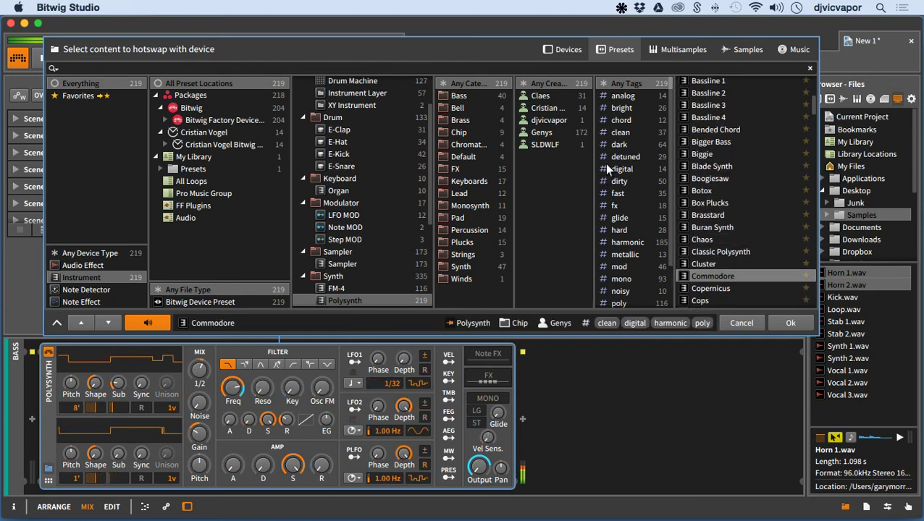
pyautogui.click(723, 146)
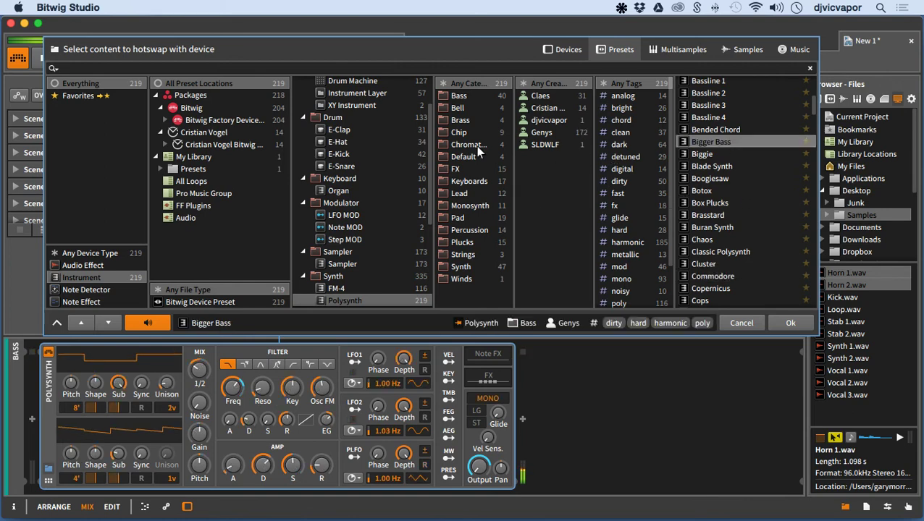
# Step: Limit the presets to the Bass category and audition Dubstep Wobble Bass 1 and 2 and No Joke Bass 1 and 2
pyautogui.click(461, 97)
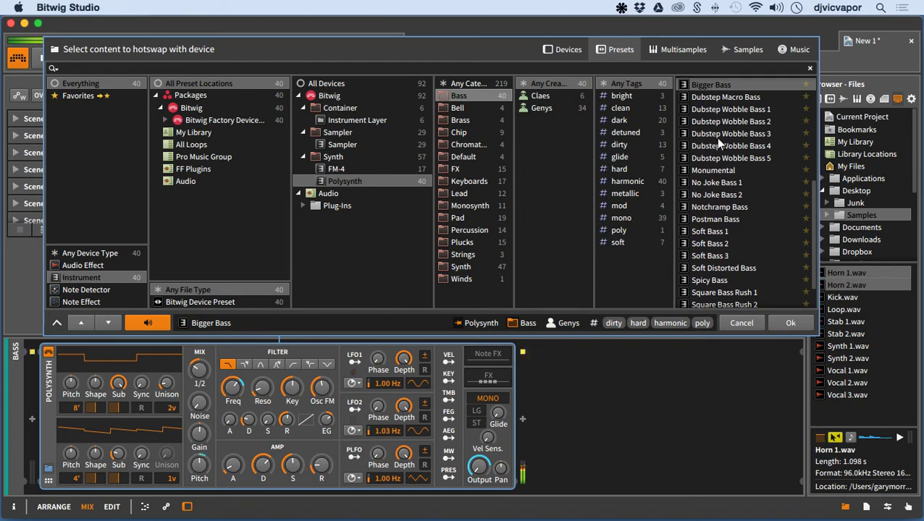
pyautogui.click(707, 111)
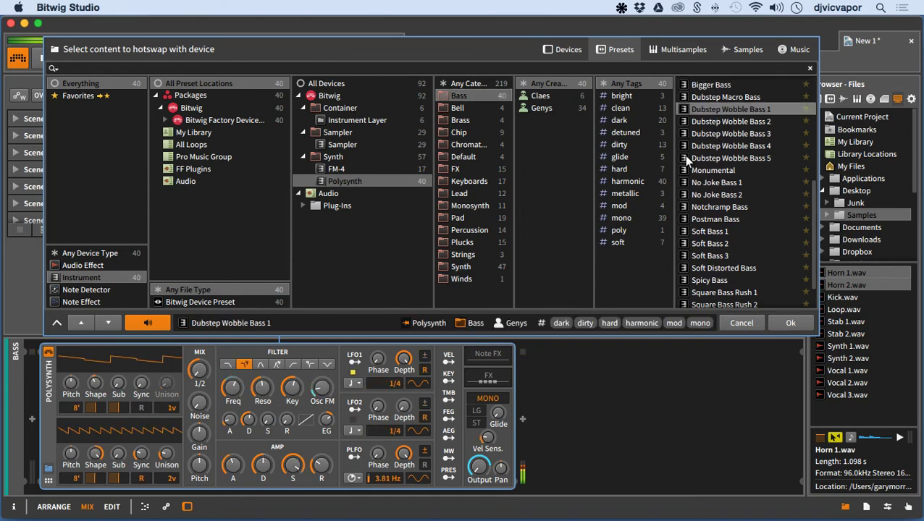
pyautogui.click(705, 121)
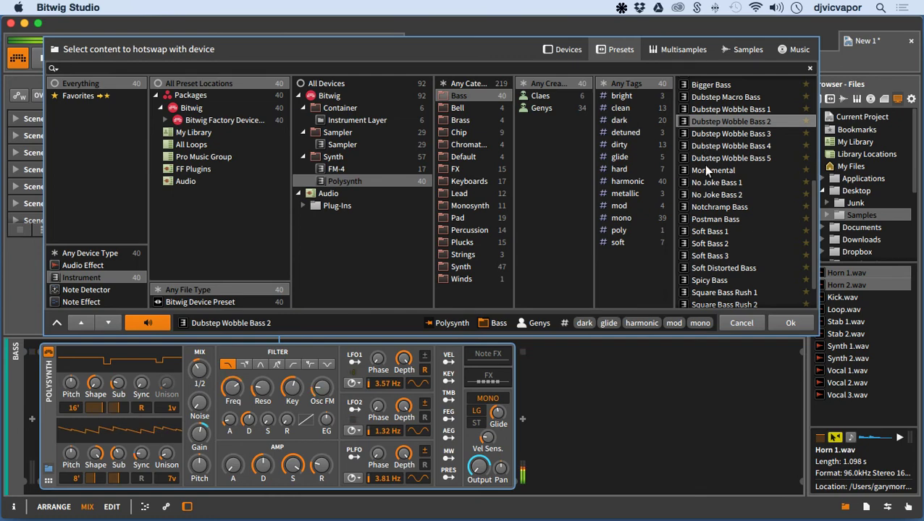
pyautogui.click(706, 186)
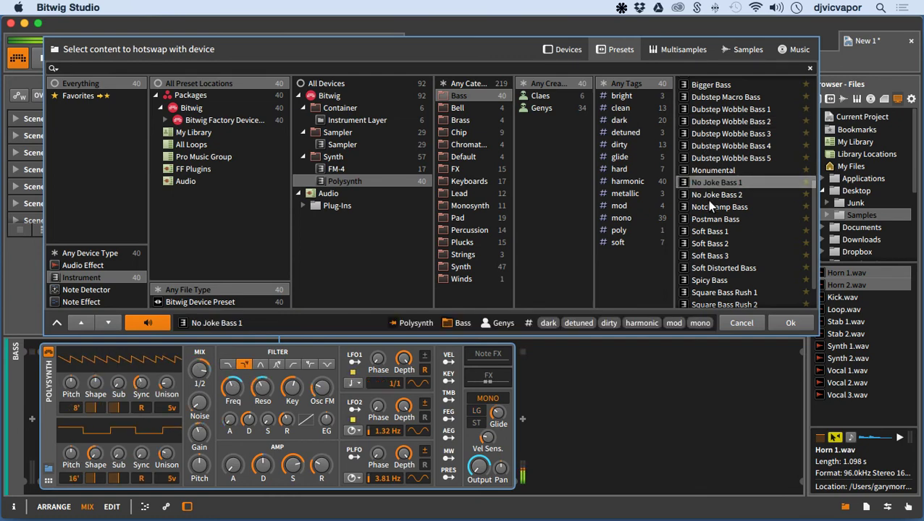
pyautogui.click(710, 197)
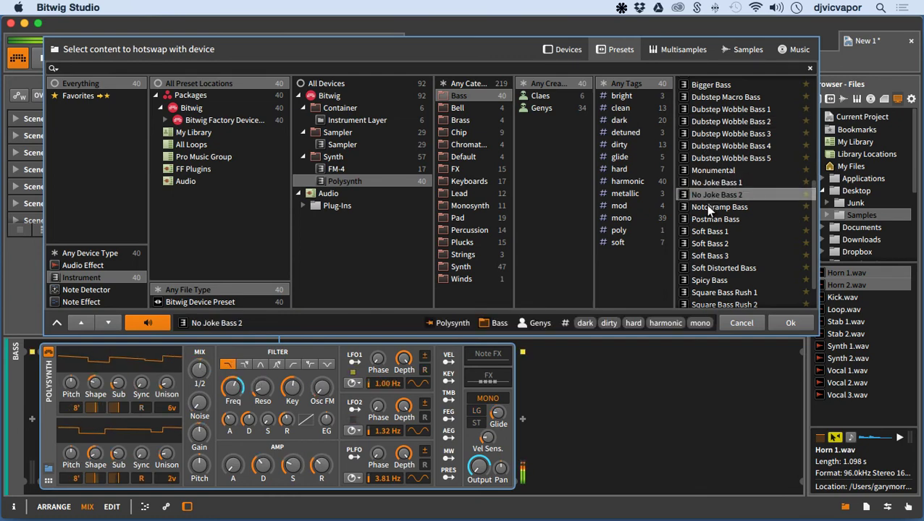
# Step: Audition Notchramp Bass and Postman Bass, and load the Soft Bass 1 preset into the Polysynth
pyautogui.click(705, 206)
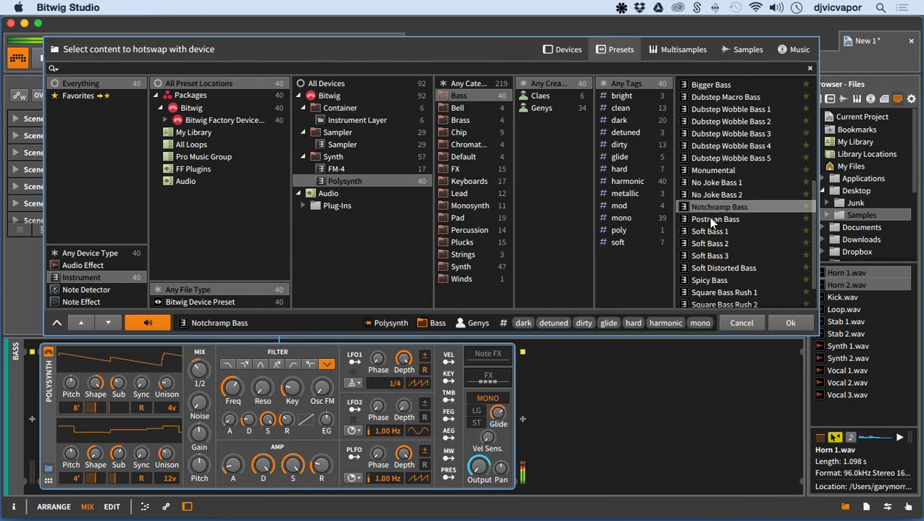
pyautogui.click(711, 221)
pyautogui.click(712, 232)
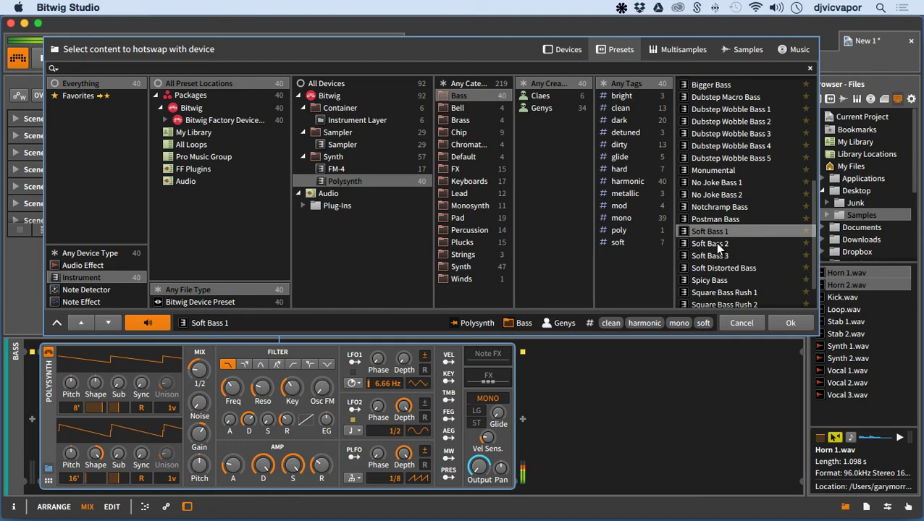
pyautogui.click(775, 320)
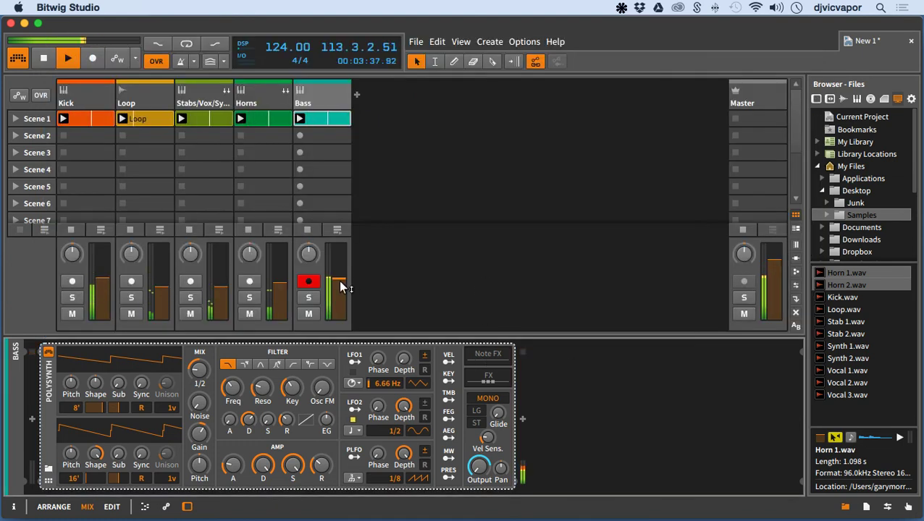
# Step: Lower the Bass track's volume slightly and stop playback
pyautogui.moveTo(340, 287); pyautogui.dragTo(340, 290)
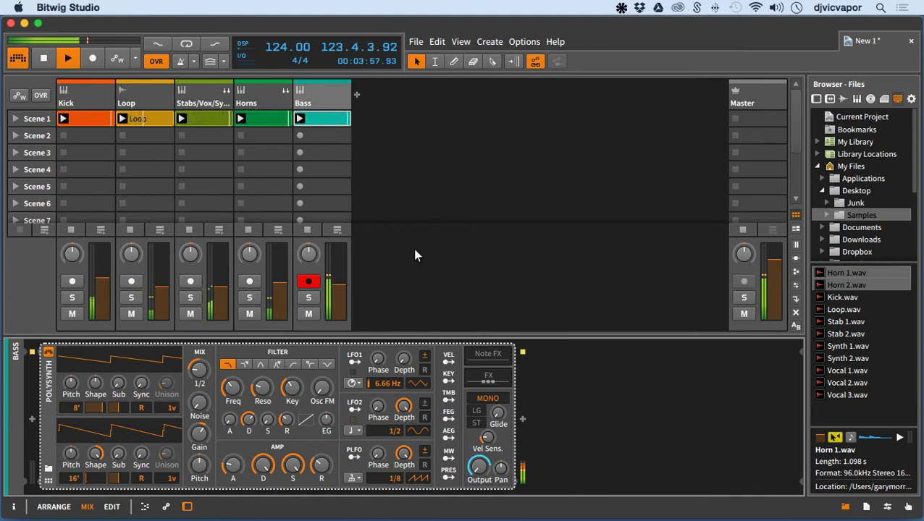
pyautogui.click(40, 58)
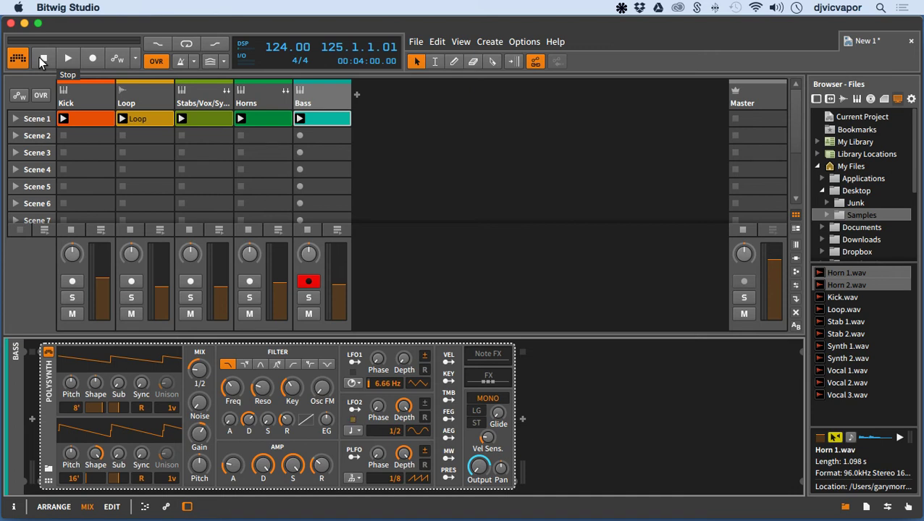
# Step: Duplicate the Scene 1 clips of the Loop, Stabs/Vox/Synth, Horns and Bass tracks into Scene 2, leaving the Kick slot empty
pyautogui.rightClick(151, 121)
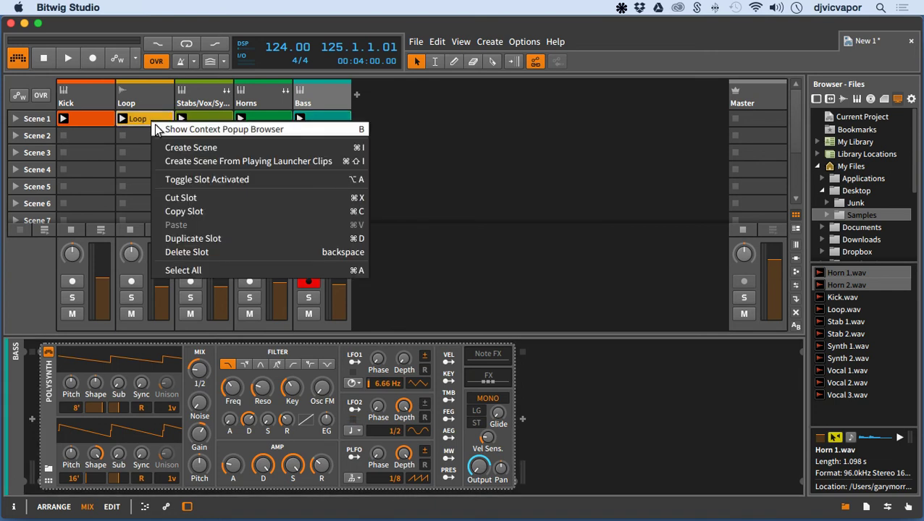
pyautogui.click(165, 239)
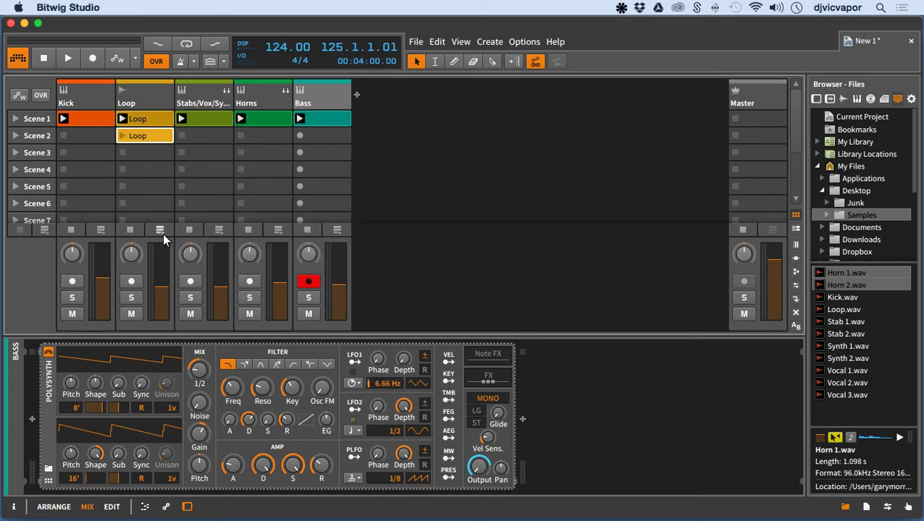
pyautogui.rightClick(199, 118)
pyautogui.click(217, 237)
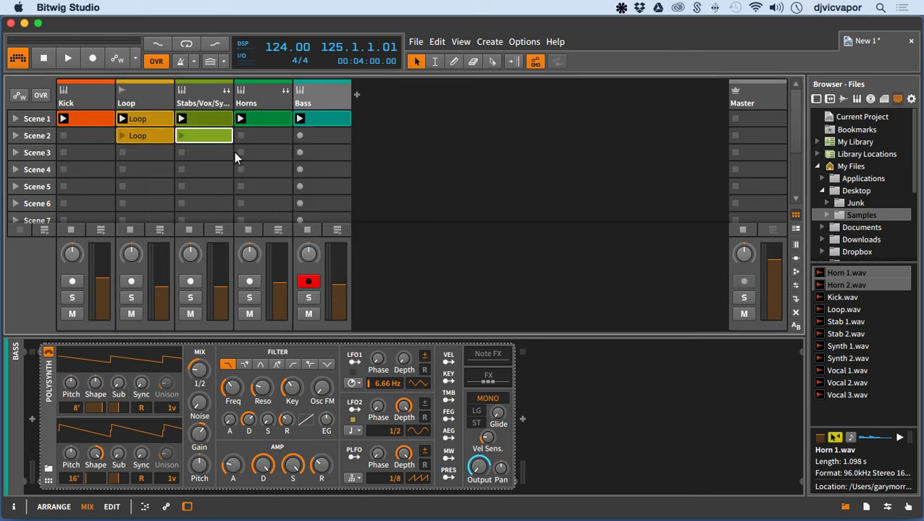
pyautogui.rightClick(256, 119)
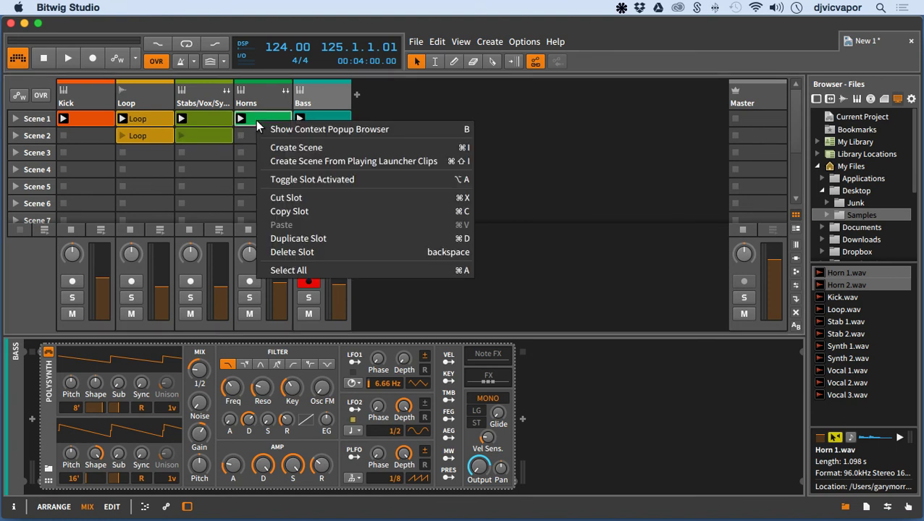
pyautogui.click(265, 237)
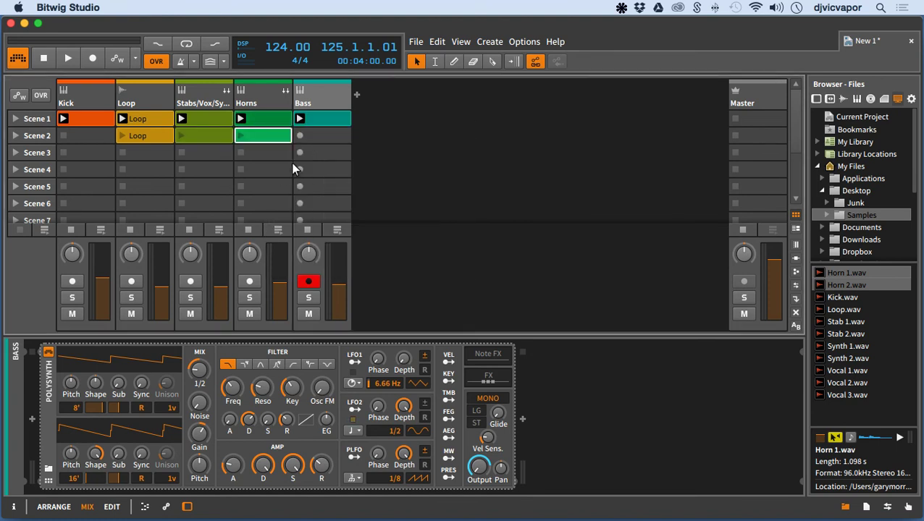
pyautogui.rightClick(318, 120)
pyautogui.click(331, 239)
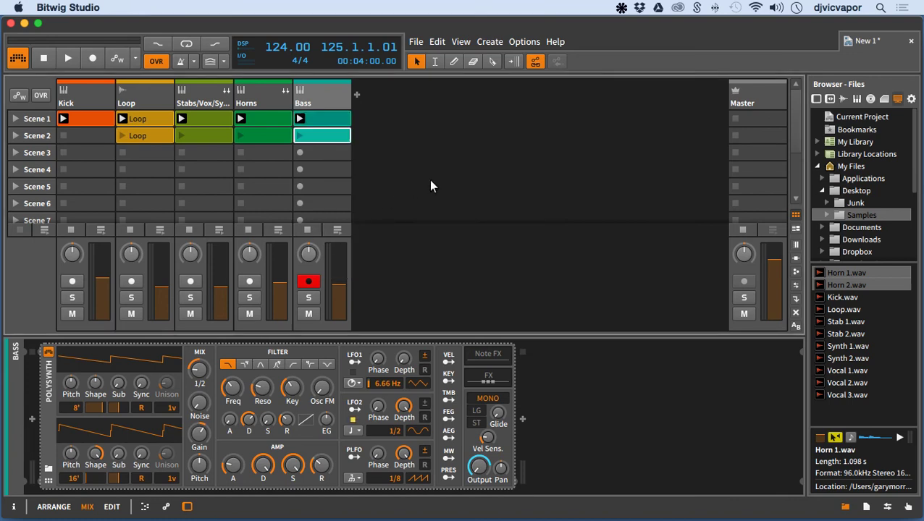
# Step: Launch Scene 2, and hide the file browser and the device area to enlarge the clip launcher
pyautogui.click(15, 137)
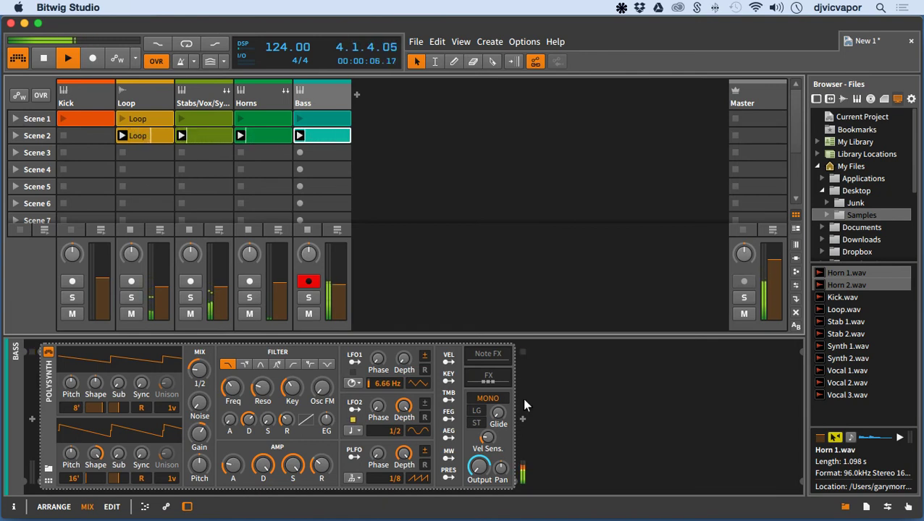
pyautogui.click(845, 506)
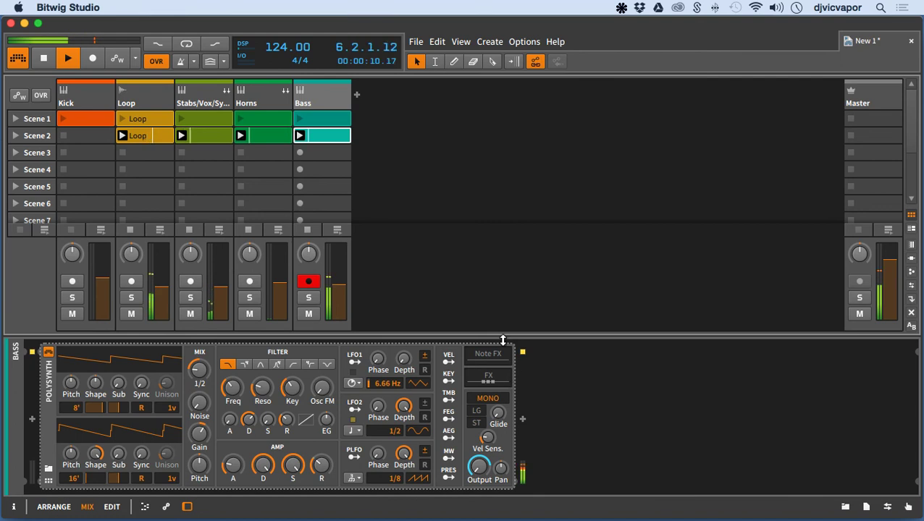
pyautogui.moveTo(503, 340); pyautogui.dragTo(494, 480)
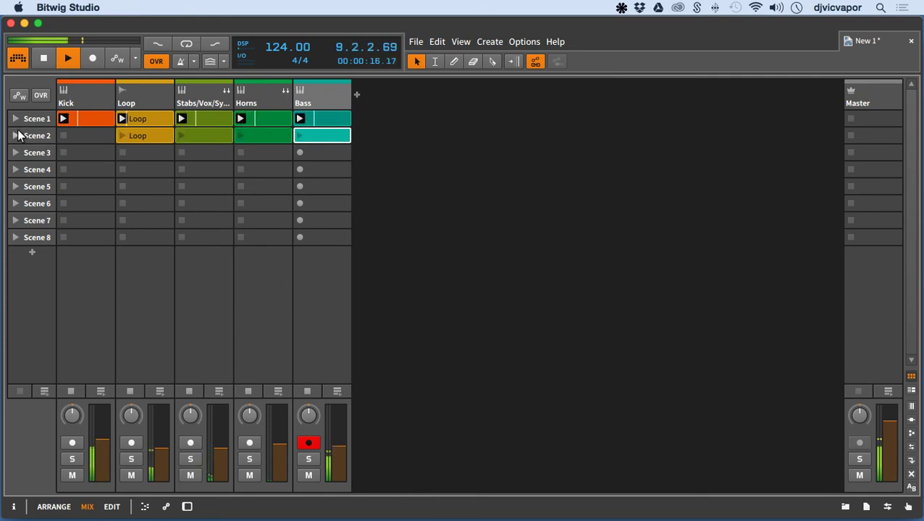
# Step: Audition the arrangement by stopping and relaunching the Kick clip and switching between Scene 1 and Scene 2
pyautogui.click(62, 135)
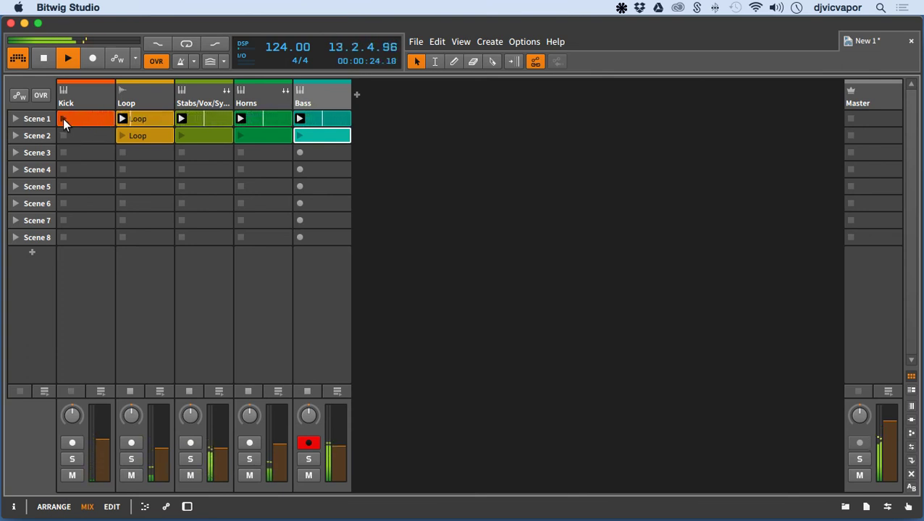
pyautogui.click(63, 119)
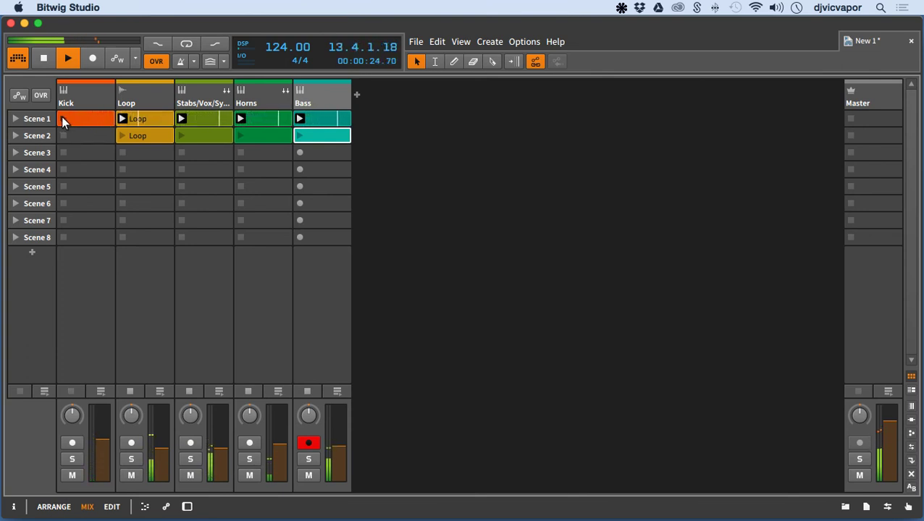
pyautogui.click(16, 118)
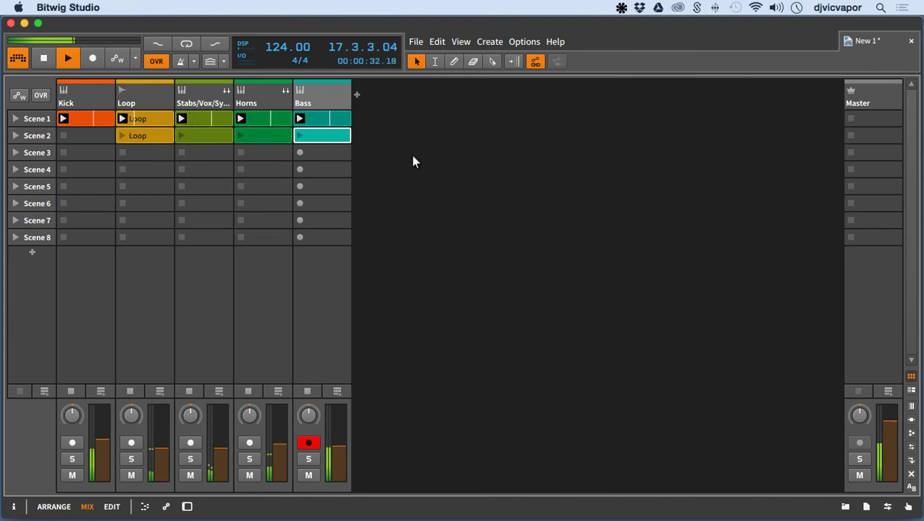
pyautogui.click(15, 137)
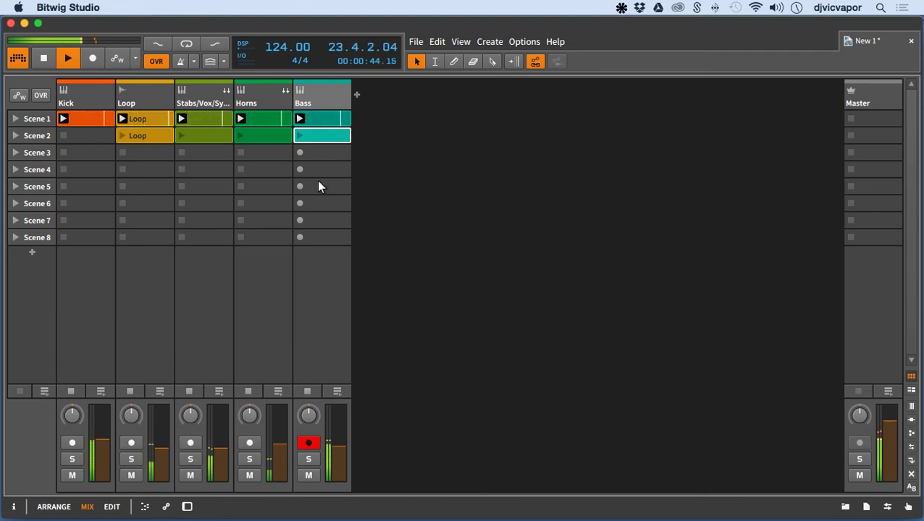
pyautogui.click(15, 136)
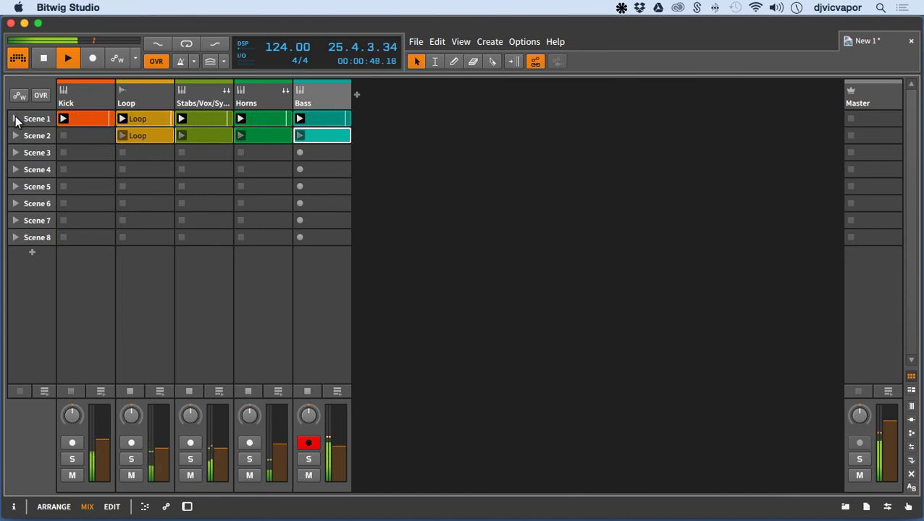
pyautogui.click(16, 119)
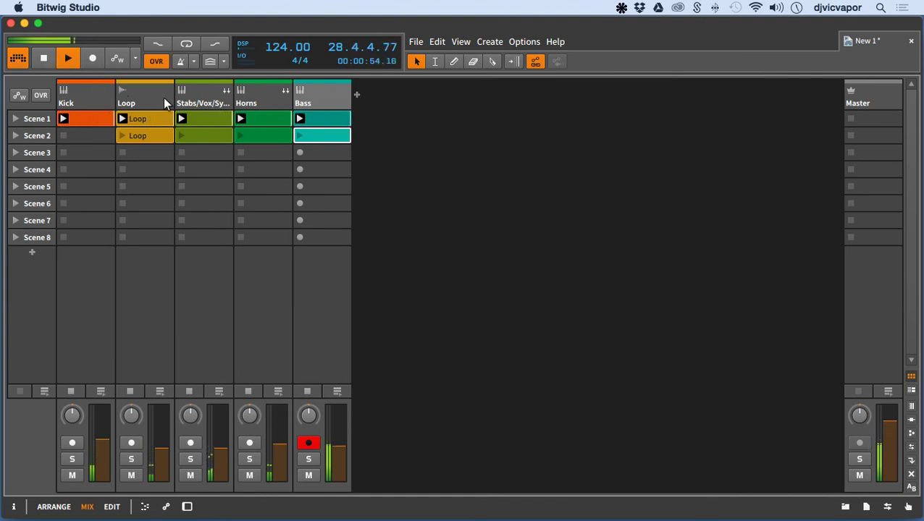
# Step: Compare the Stabs/Vox/Synth track's Scene 1 notes with its Drum Machine pads, and select the Vocal 3 pad
pyautogui.doubleClick(196, 100)
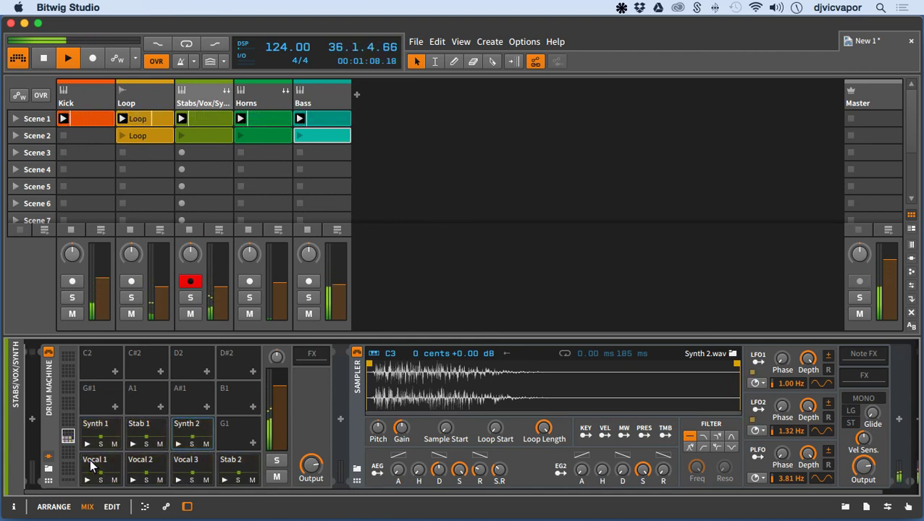
pyautogui.doubleClick(213, 118)
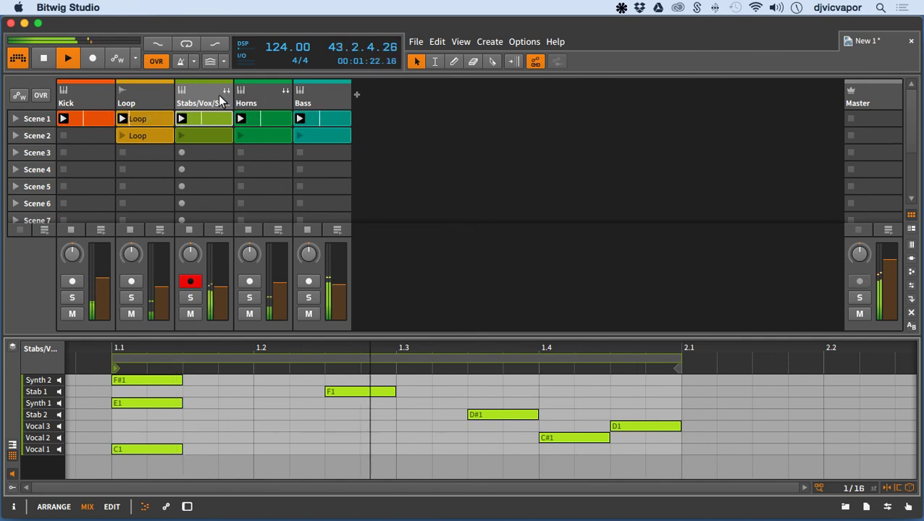
pyautogui.doubleClick(218, 94)
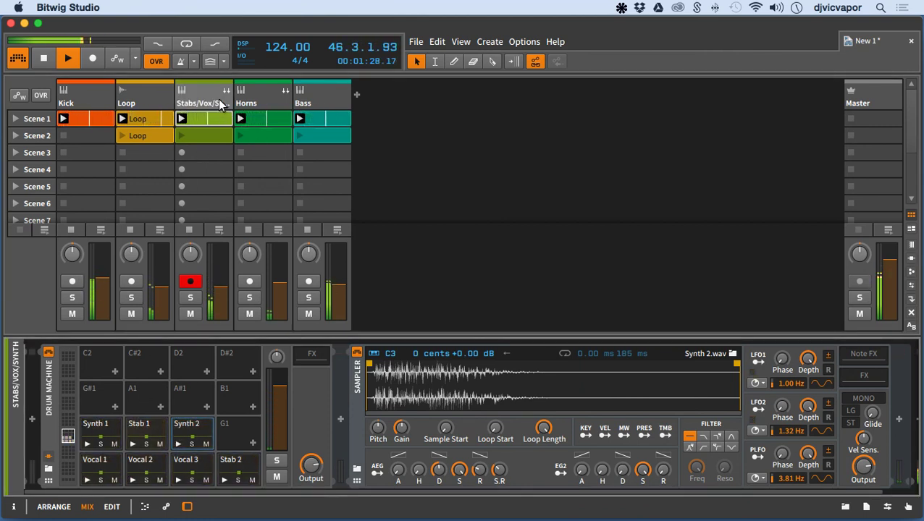
pyautogui.doubleClick(209, 118)
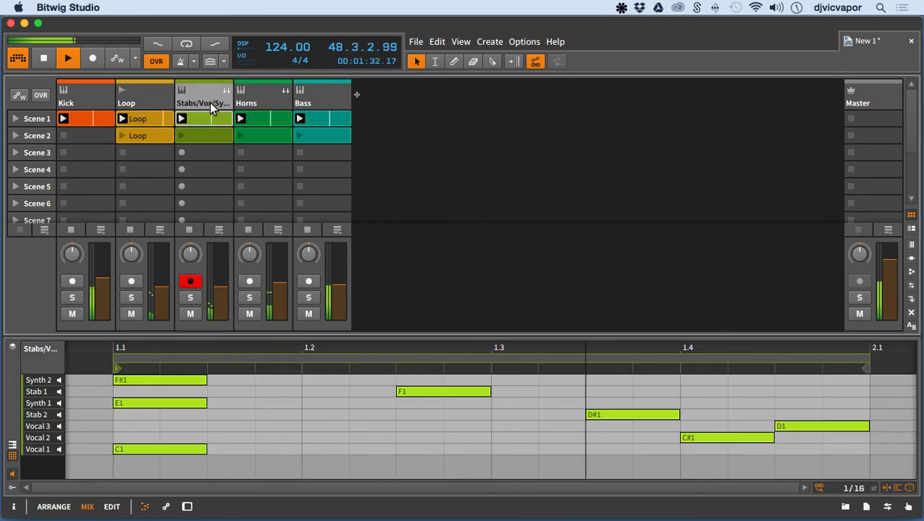
pyautogui.click(209, 103)
pyautogui.click(175, 465)
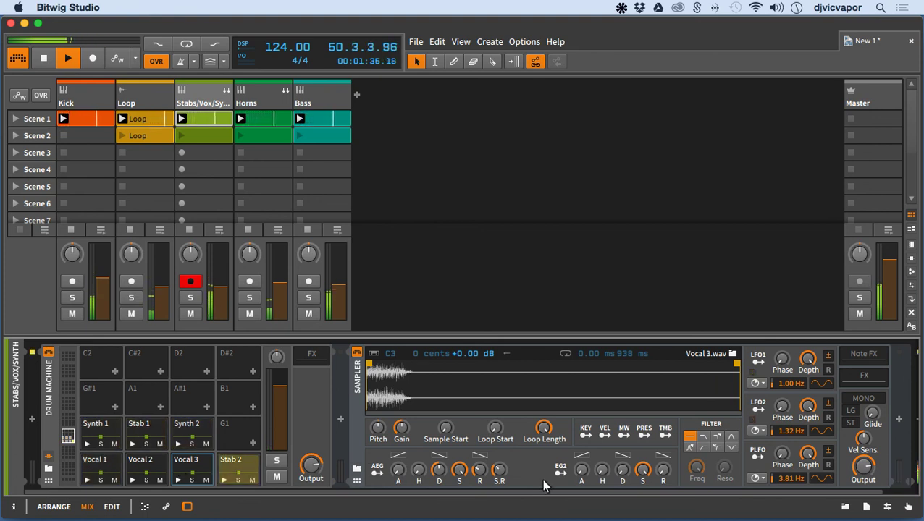
# Step: Insert a Delay-2 effect after the Sampler on the Vocal 3 pad, and collapse the delay device
pyautogui.hscroll(2, 579, 494)
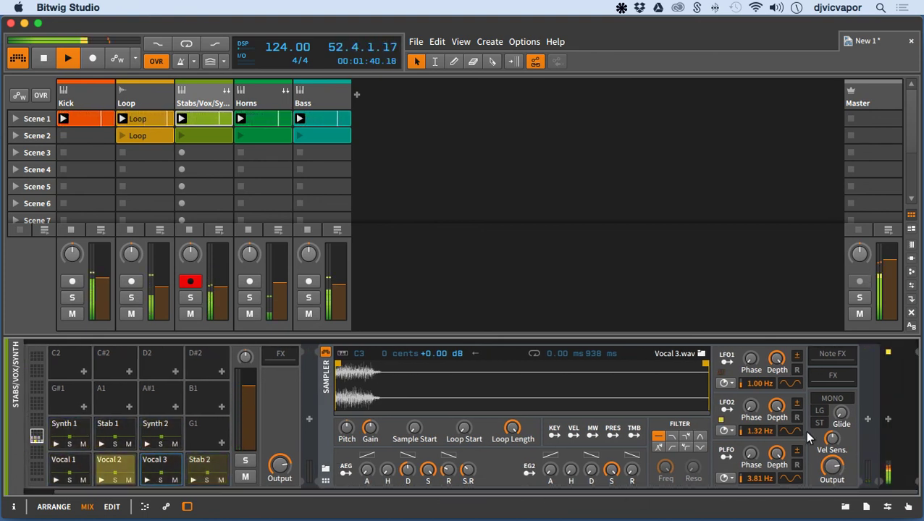
pyautogui.click(867, 419)
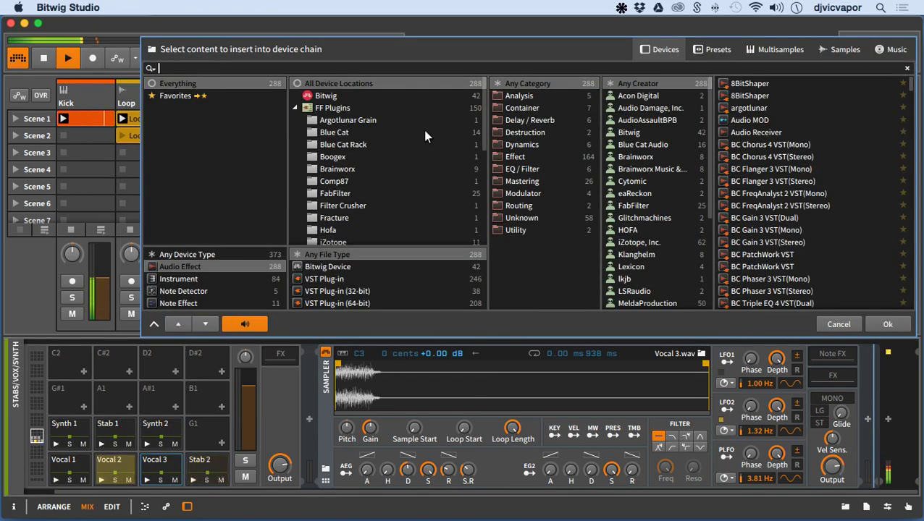
pyautogui.click(525, 120)
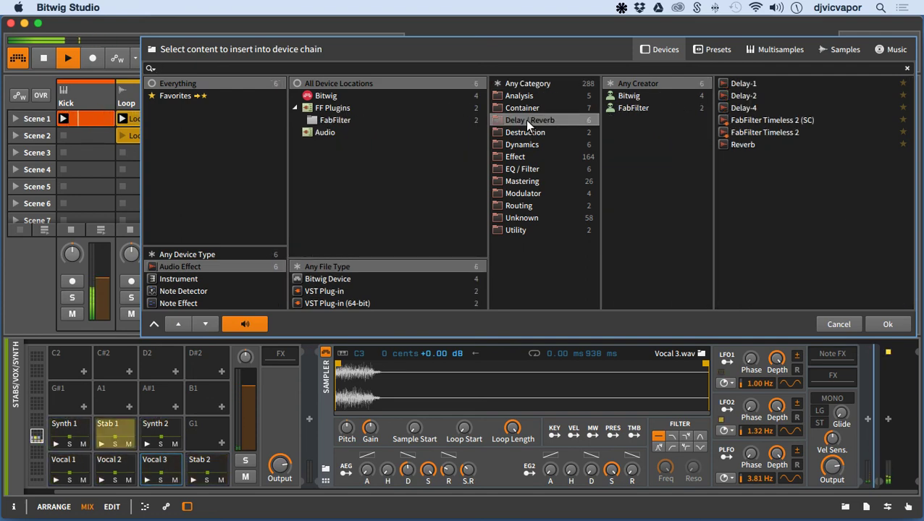
pyautogui.click(739, 95)
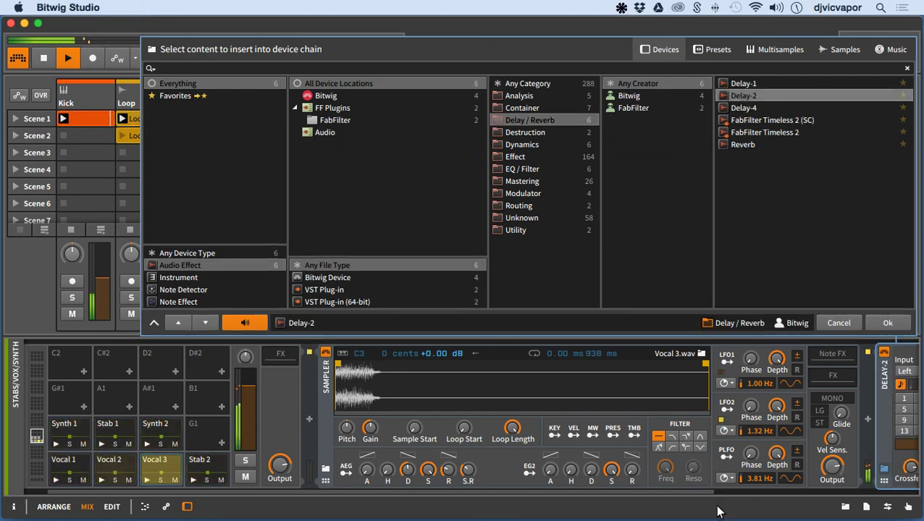
pyautogui.moveTo(705, 495); pyautogui.dragTo(877, 497)
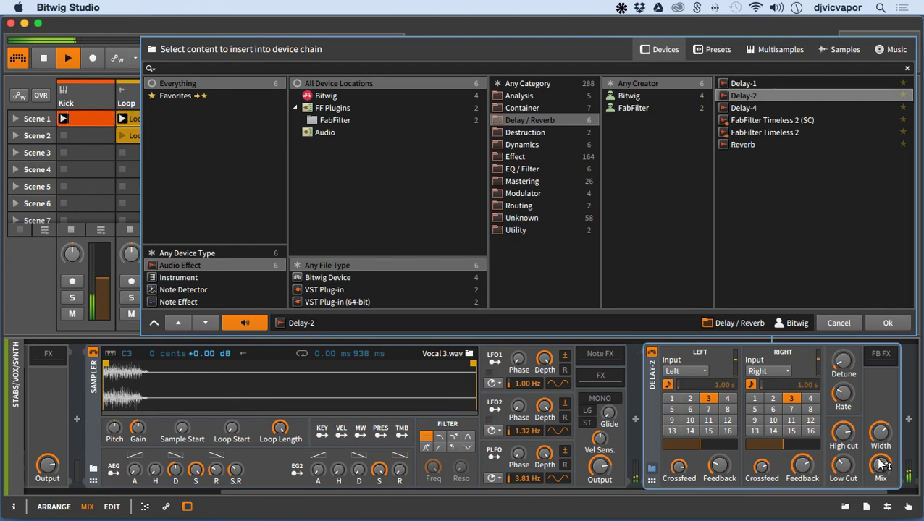
pyautogui.click(652, 432)
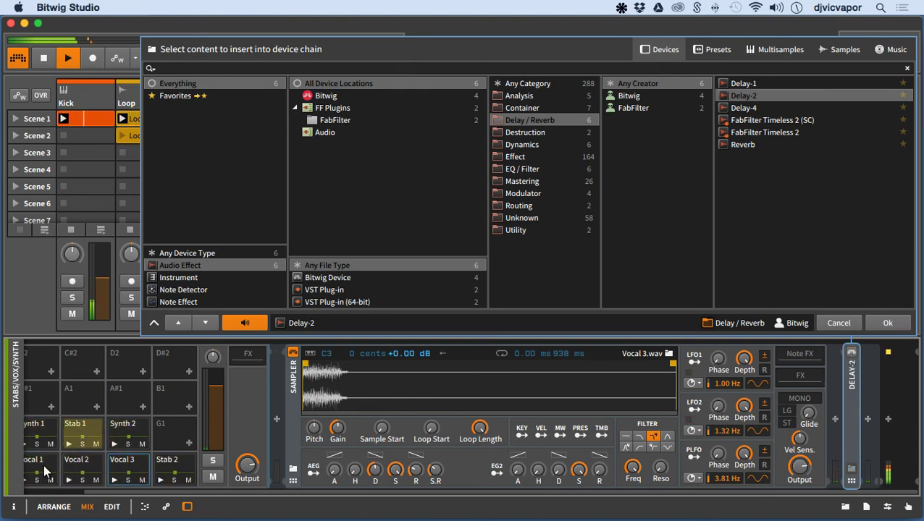
pyautogui.hscroll(-2, 44, 469)
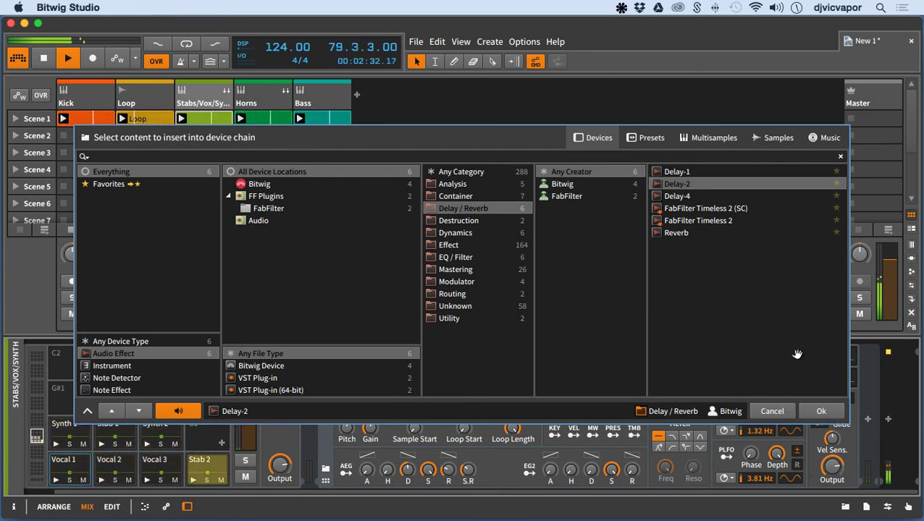
pyautogui.doubleClick(668, 181)
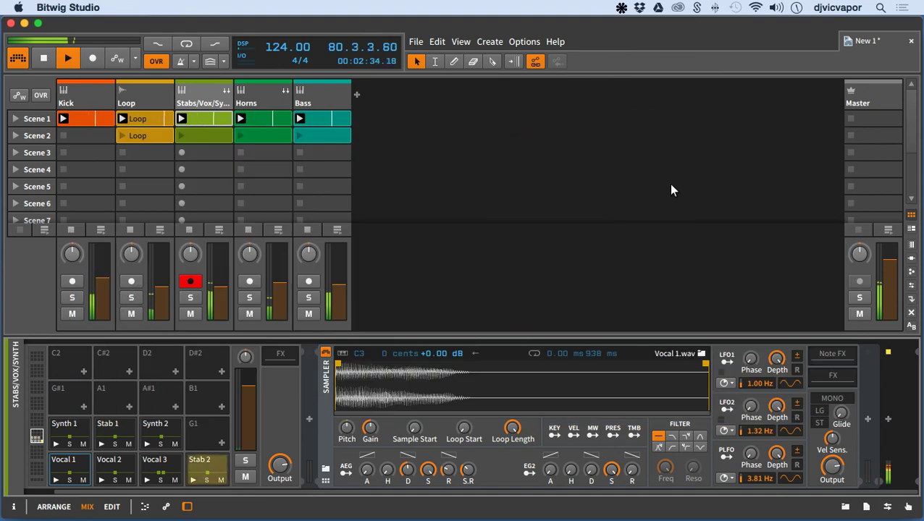
# Step: Insert a Delay-2 effect after the Sampler on the Vocal 1 pad
pyautogui.click(867, 418)
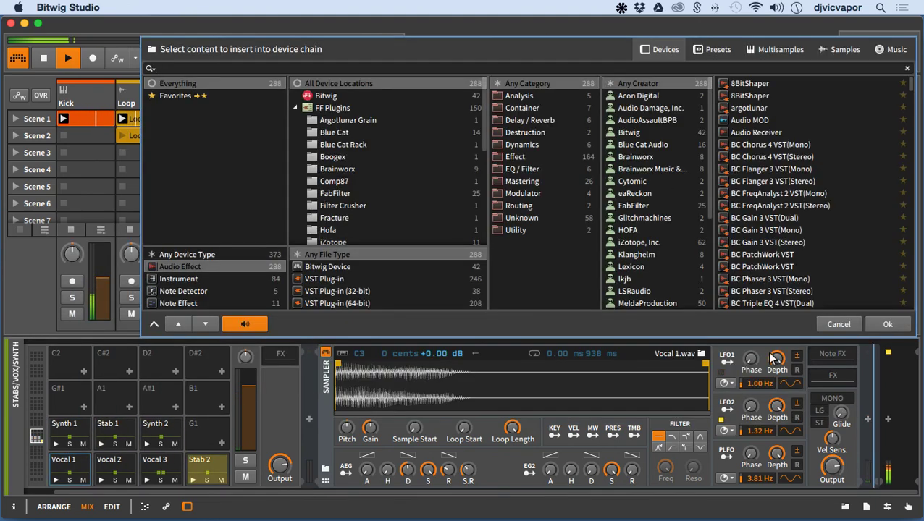
pyautogui.click(341, 95)
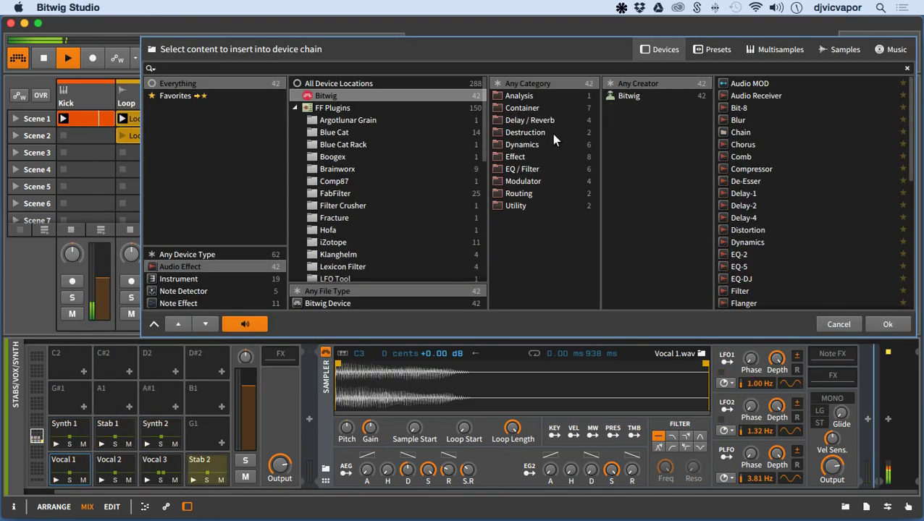
pyautogui.click(525, 120)
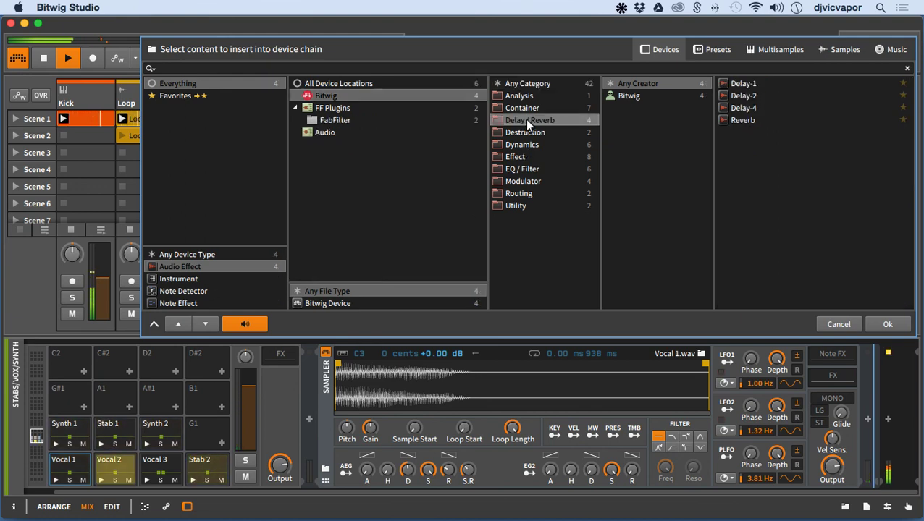
pyautogui.click(740, 95)
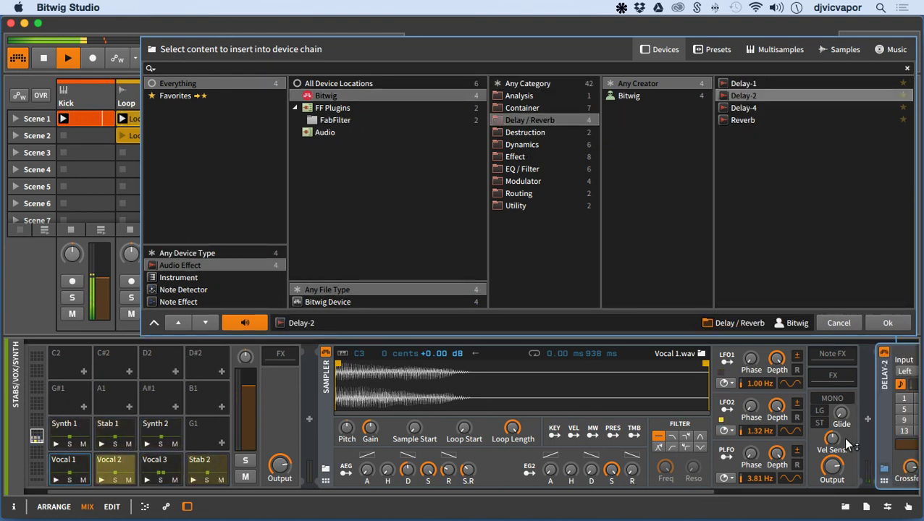
pyautogui.click(879, 327)
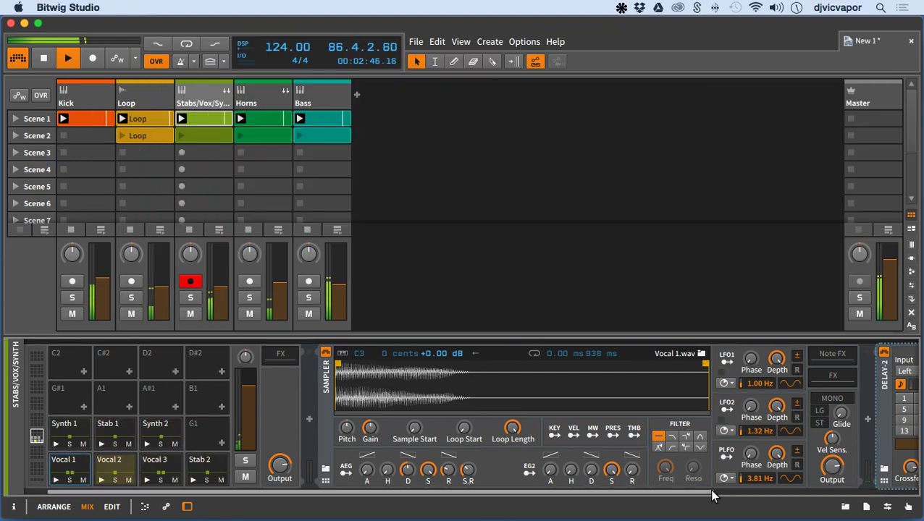
# Step: Set the Vocal 1 pad's Delay-2 mix to 15% and turn off tempo sync for its left and right delay times
pyautogui.moveTo(713, 495); pyautogui.dragTo(865, 452)
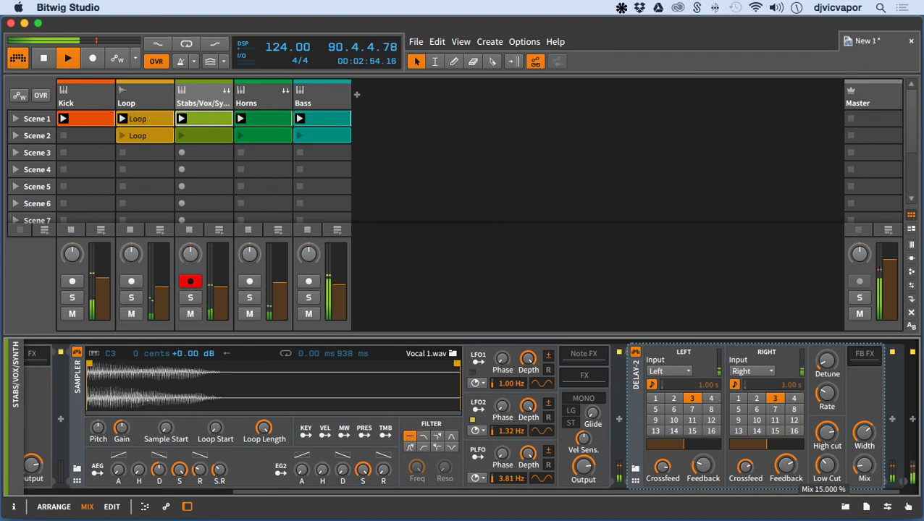
pyautogui.moveTo(865, 467); pyautogui.dragTo(864, 467)
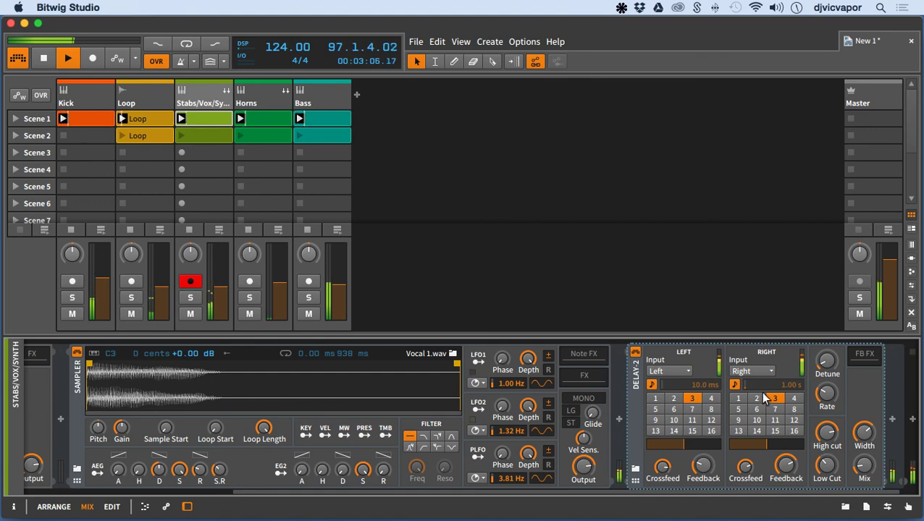
pyautogui.click(652, 385)
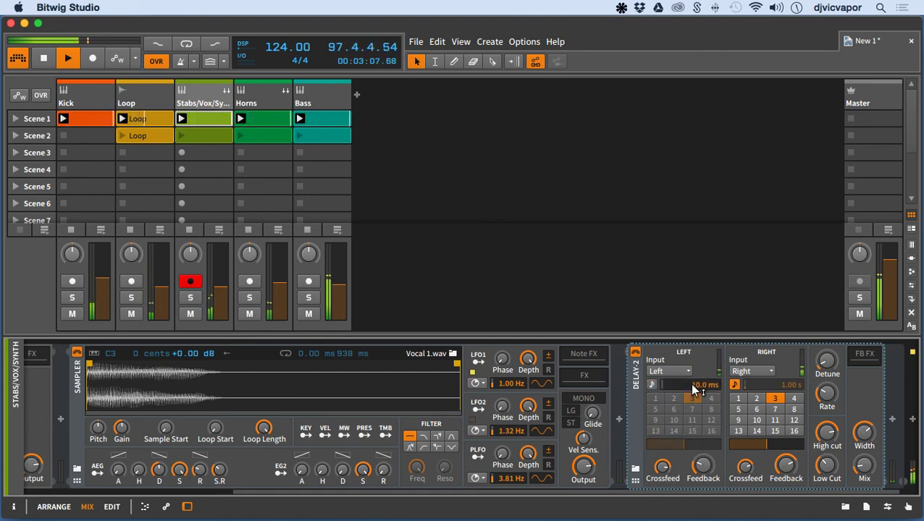
pyautogui.click(733, 384)
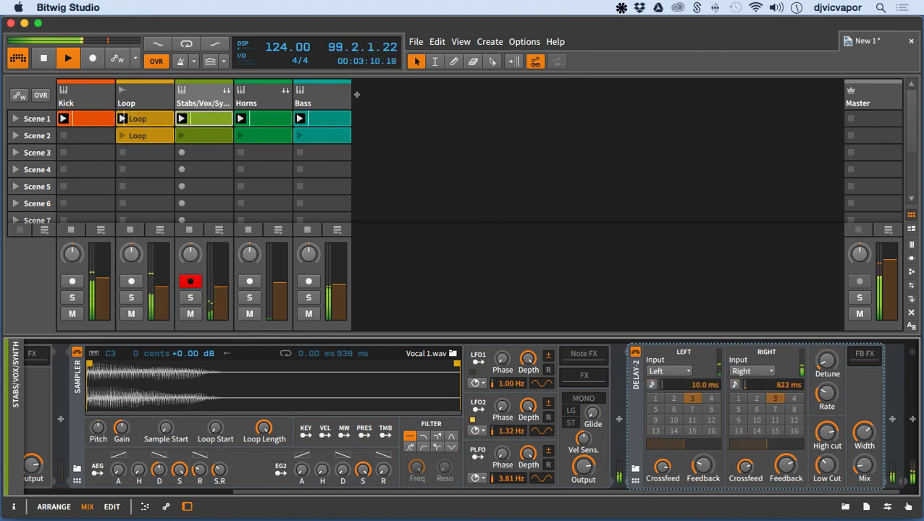
# Step: Set the Vocal 1 delay's left time to 15 ms and right time to 30 ms, and raise its mix
pyautogui.moveTo(772, 384); pyautogui.dragTo(771, 401)
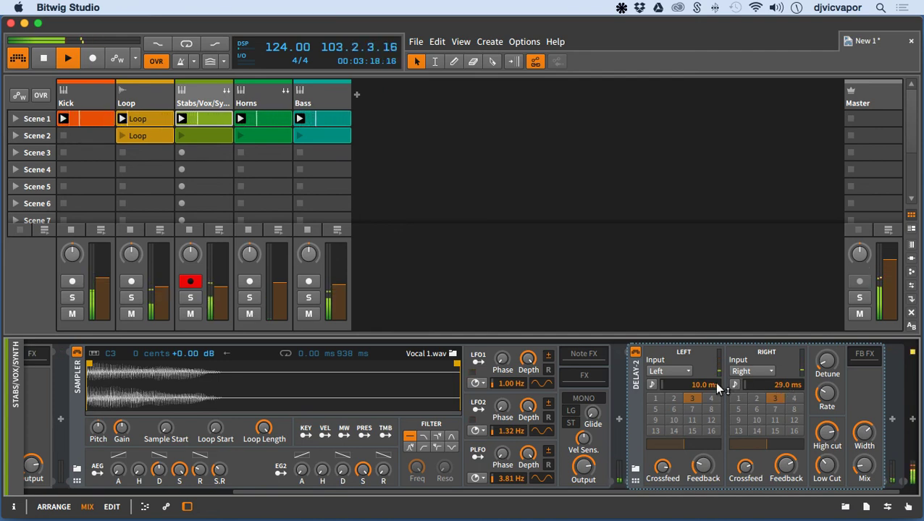
pyautogui.moveTo(692, 385); pyautogui.dragTo(701, 386)
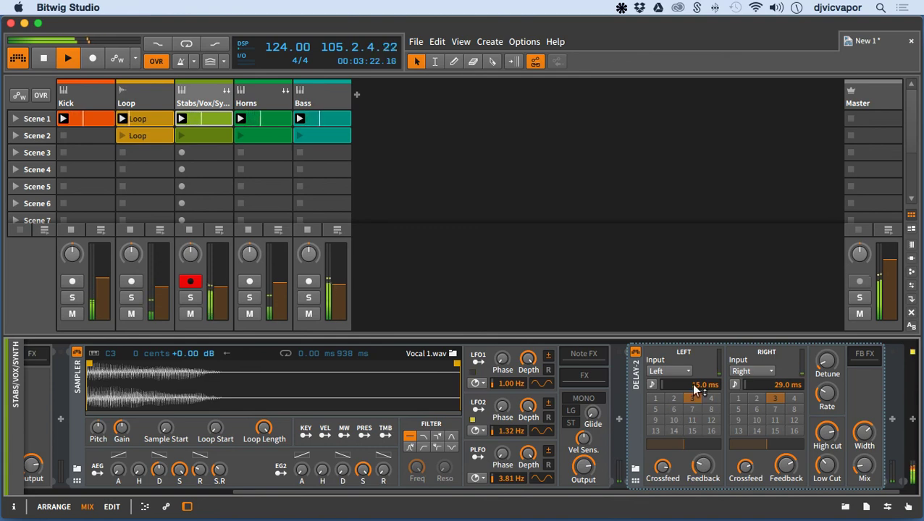
pyautogui.moveTo(781, 384); pyautogui.dragTo(781, 381)
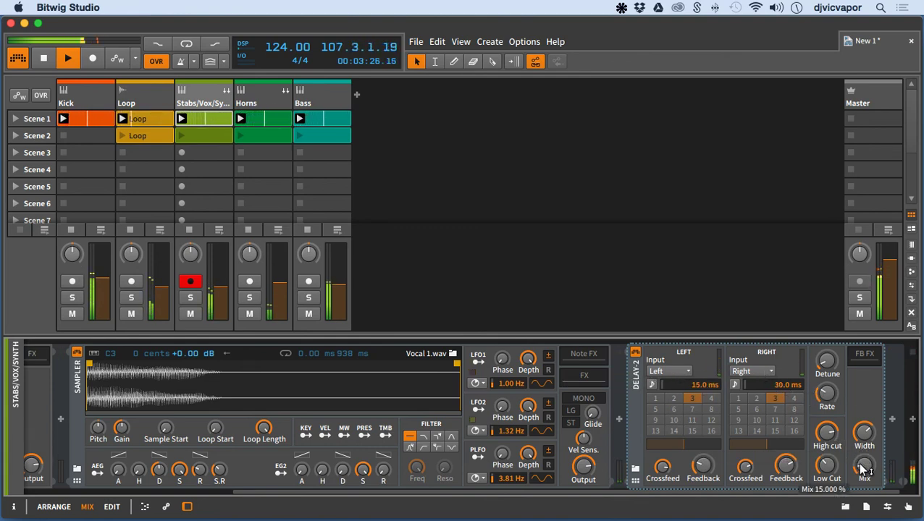
pyautogui.moveTo(864, 466)
pyautogui.mouseDown()
pyautogui.moveTo(864, 451)
pyautogui.moveTo(854, 456)
pyautogui.mouseUp()
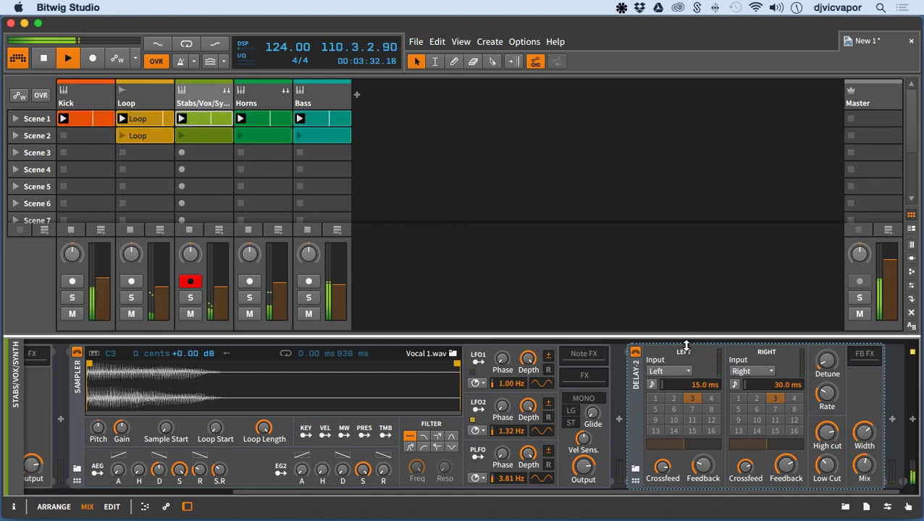
# Step: Hide the device chain, audition Scene 2 followed by Scene 1, stop playback, and show all open windows
pyautogui.moveTo(683, 340); pyautogui.dragTo(690, 449)
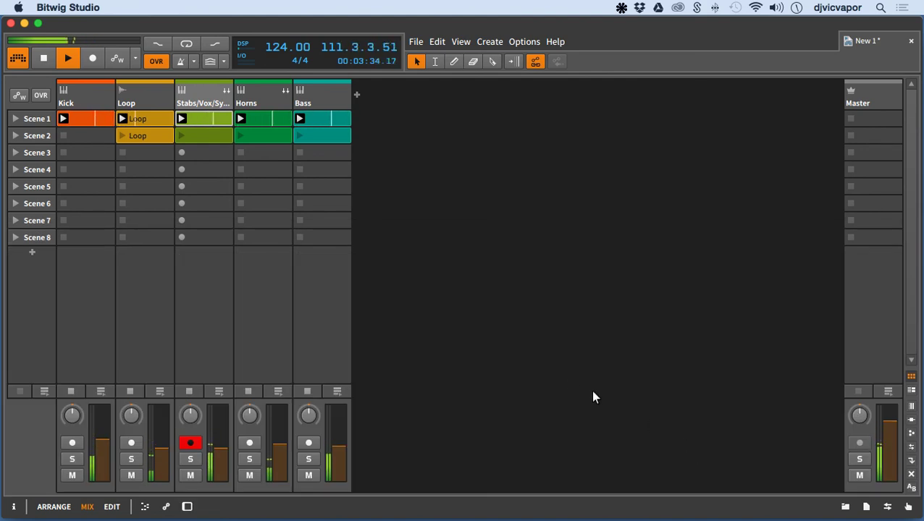
pyautogui.click(15, 134)
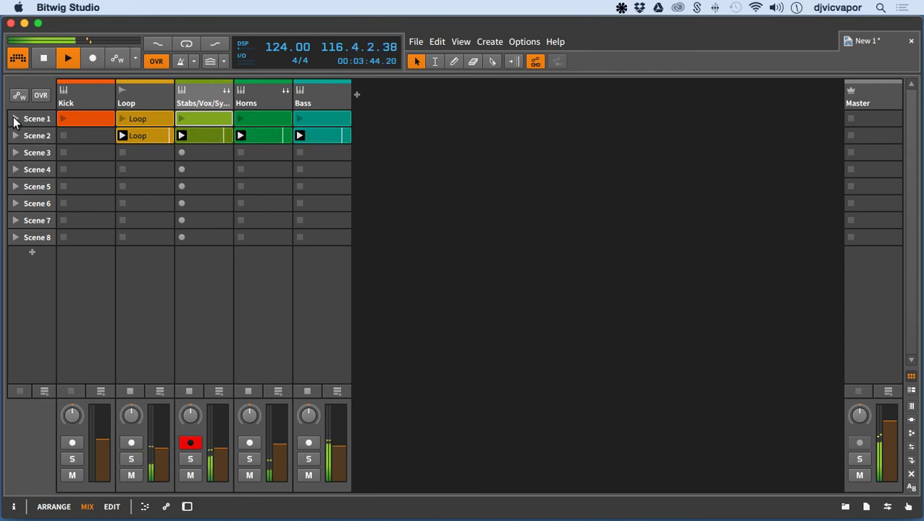
pyautogui.click(14, 119)
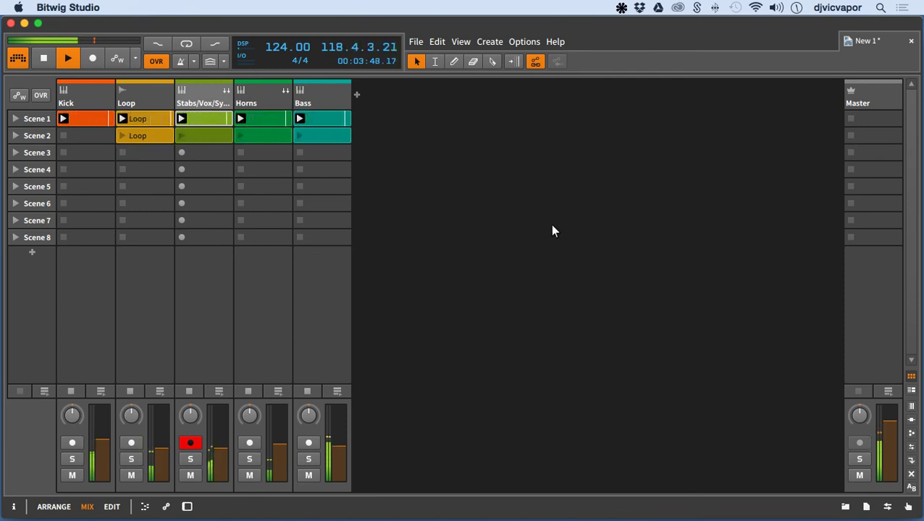
pyautogui.press('space')
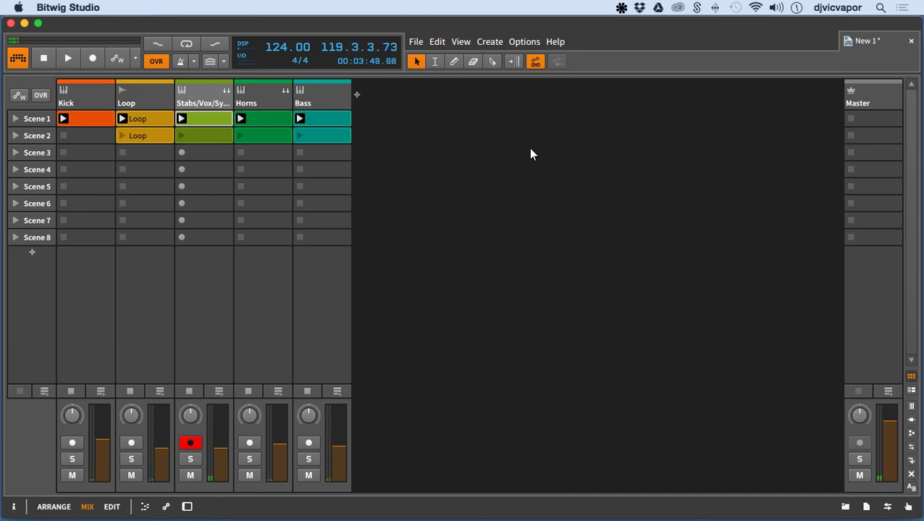
pyautogui.hotkey('ctrl', 'Up')
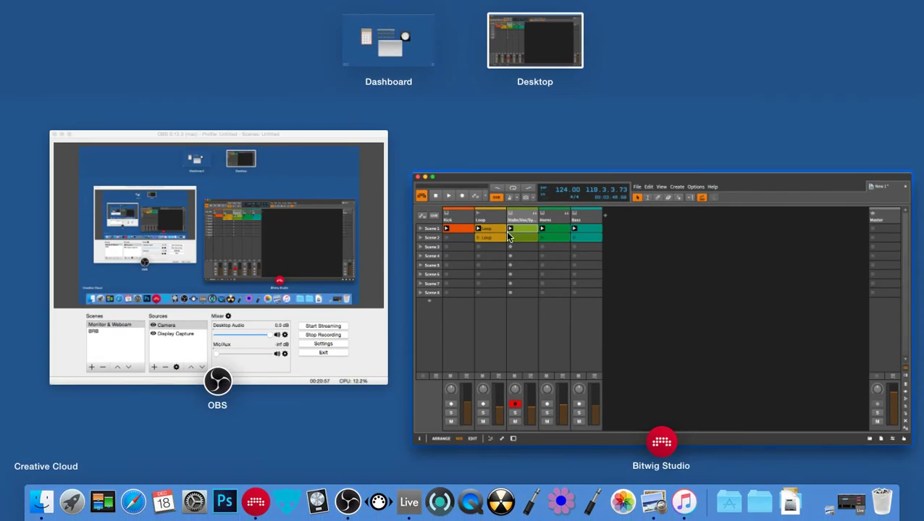